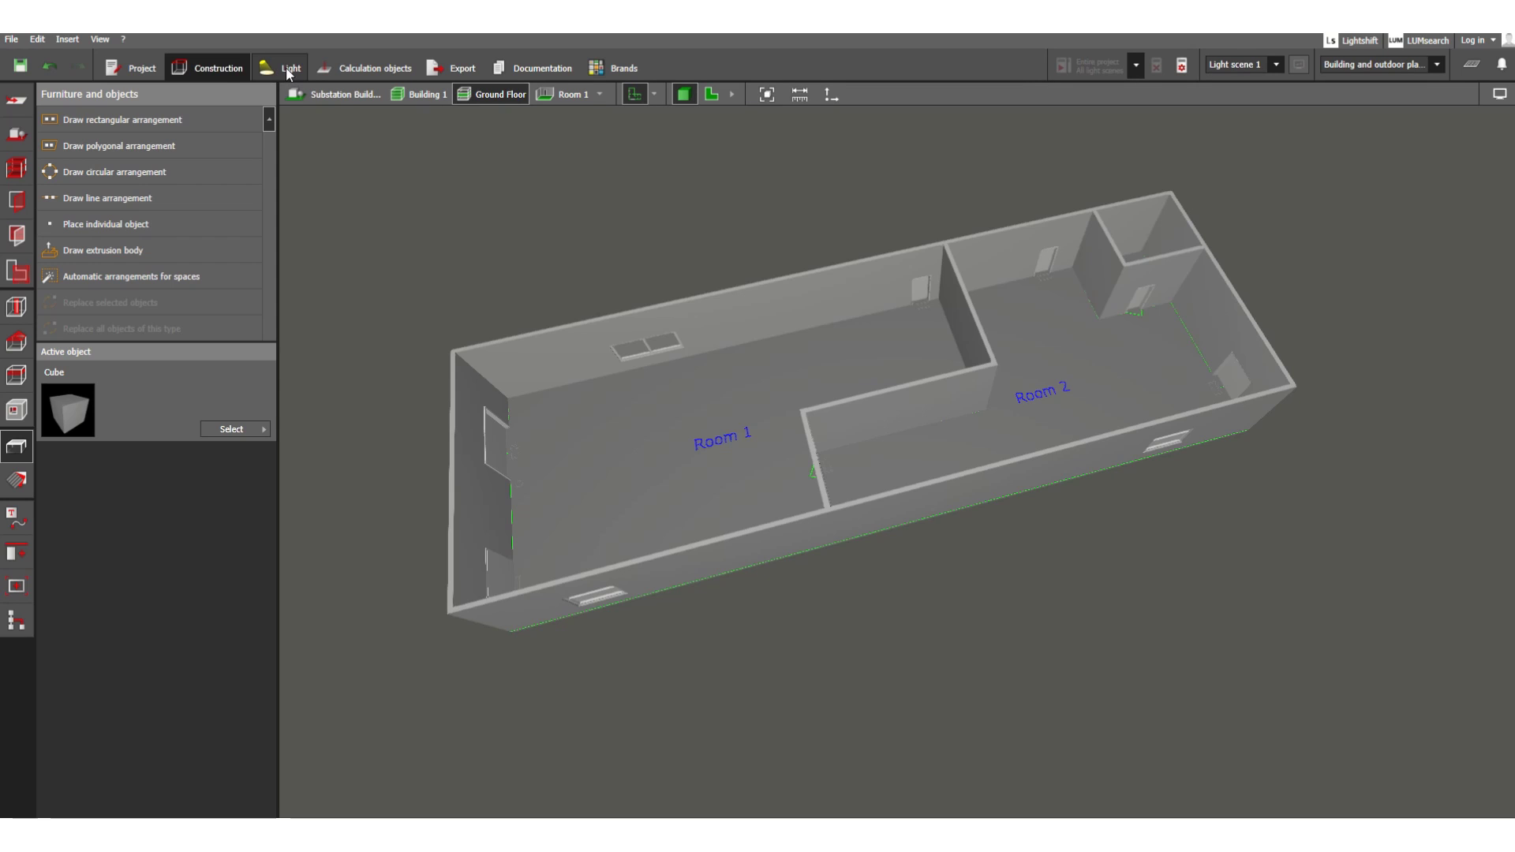
Switch from construction to luminaire planning and show the ground floor in 2D plan view.
{"action": "left_click", "coordinate": [288, 71]}
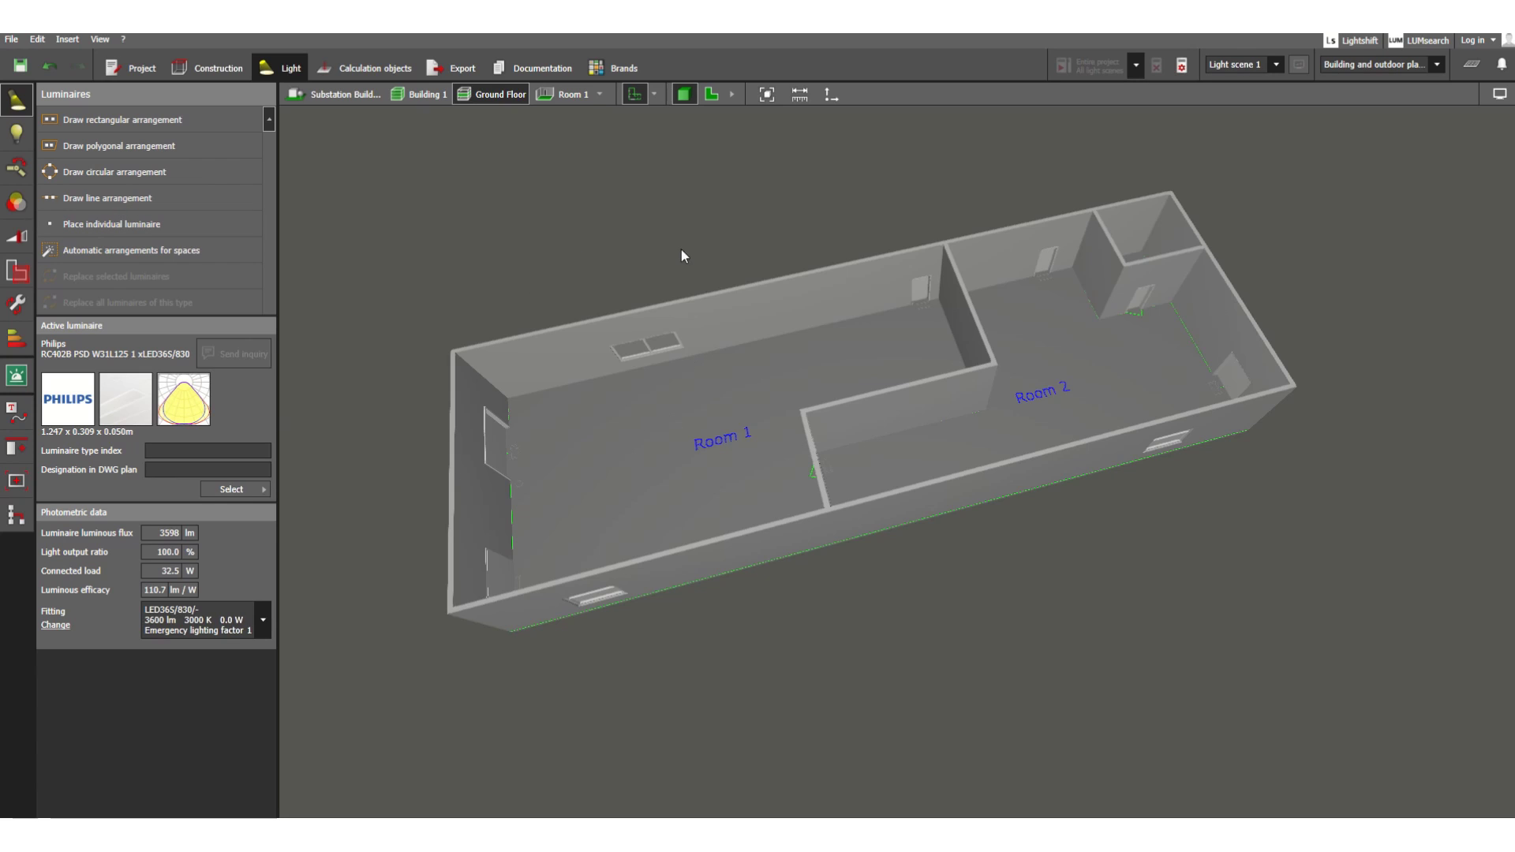
{"action": "left_click", "coordinate": [712, 94]}
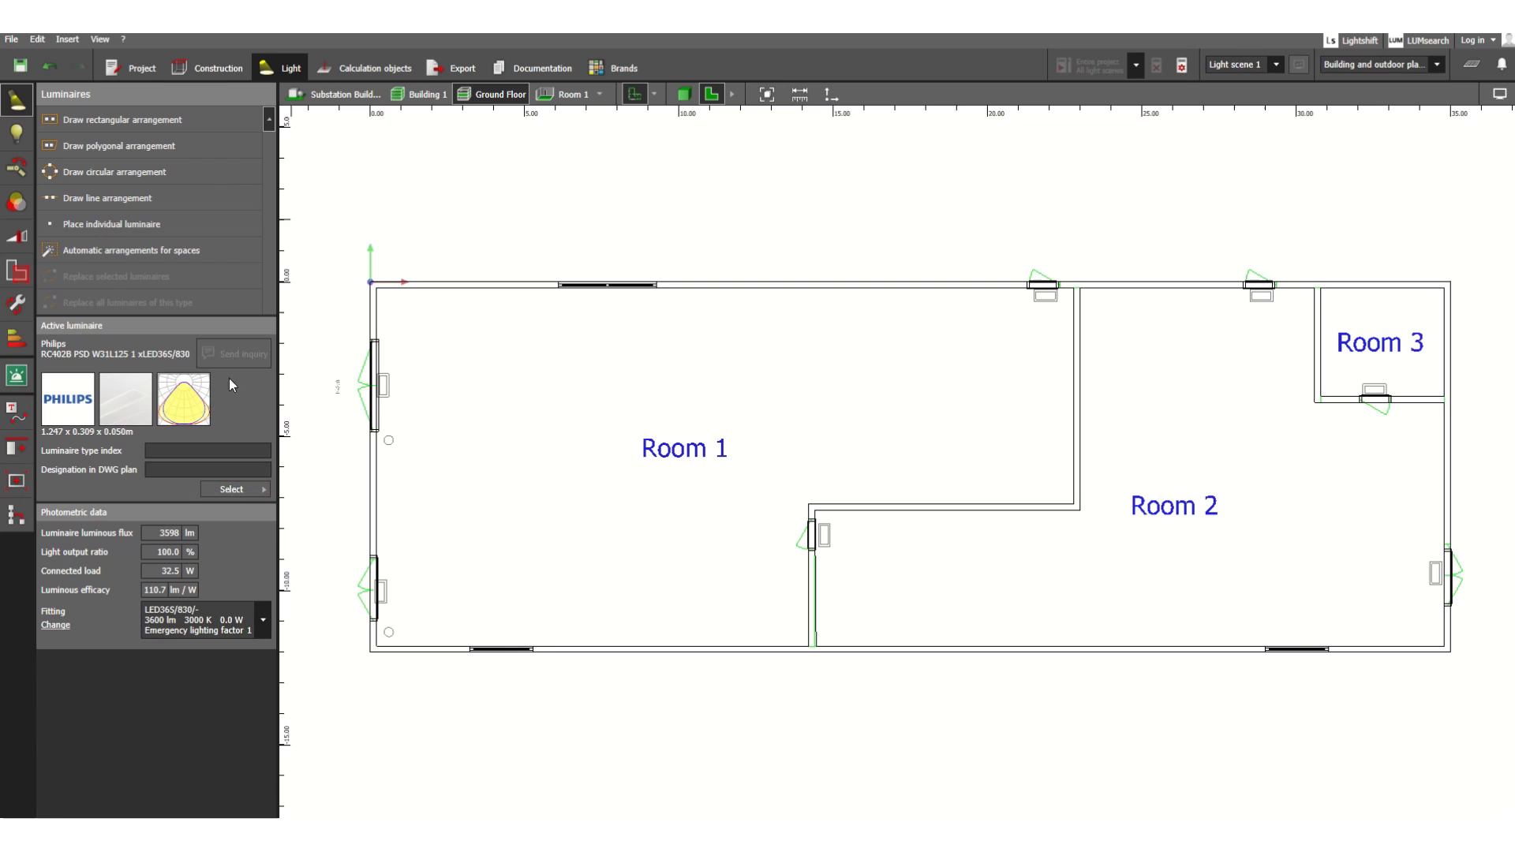
Browse the catalogue of lighting manufacturers, view the Hawthorne Gardening Company brand page, and return to luminaire planning without saving the project.
{"action": "left_click", "coordinate": [232, 490]}
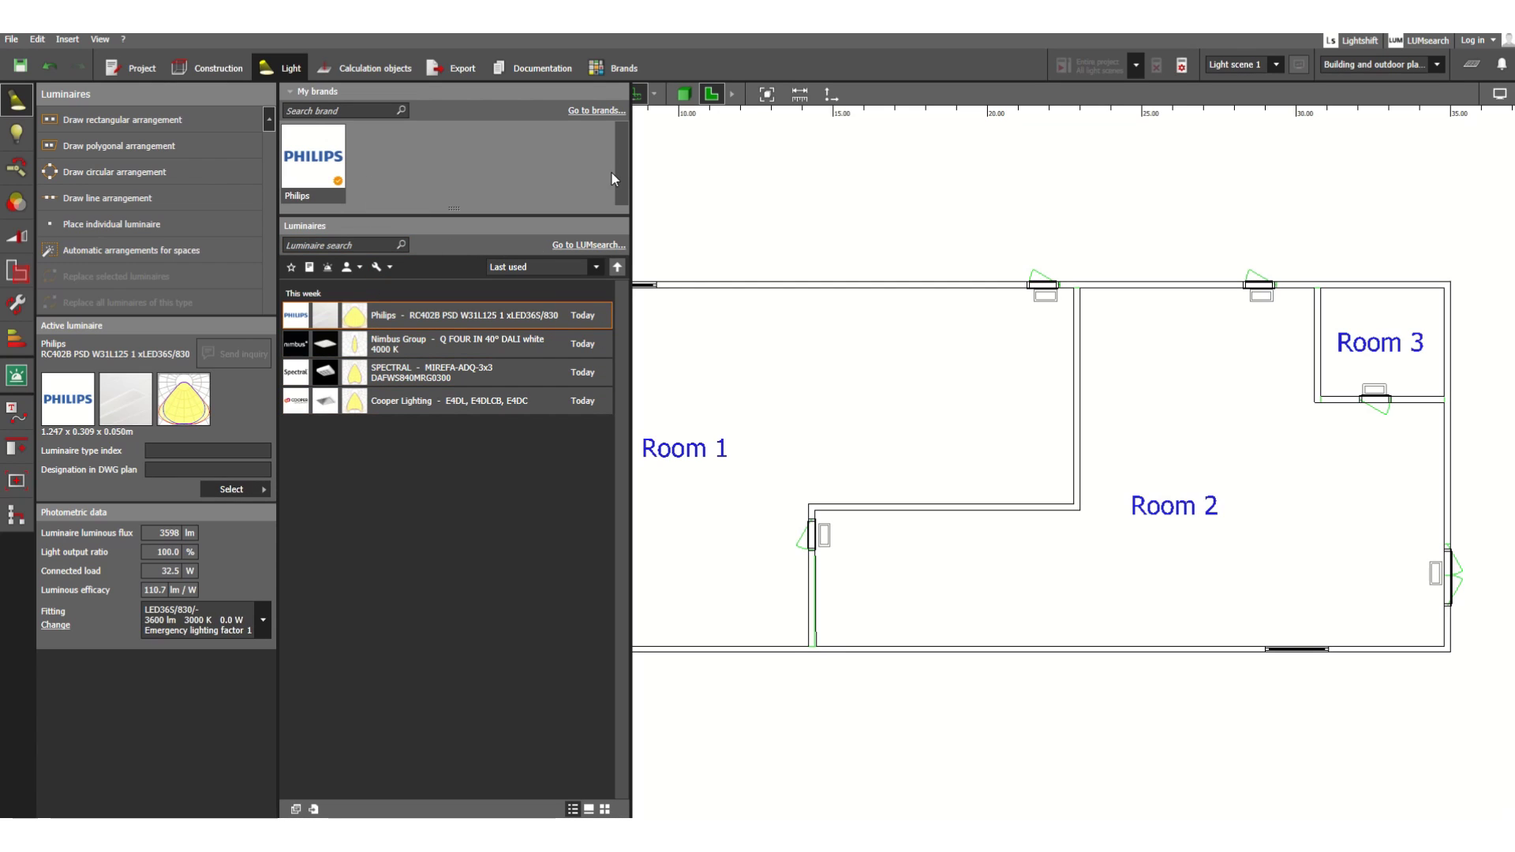
{"action": "left_click", "coordinate": [588, 112]}
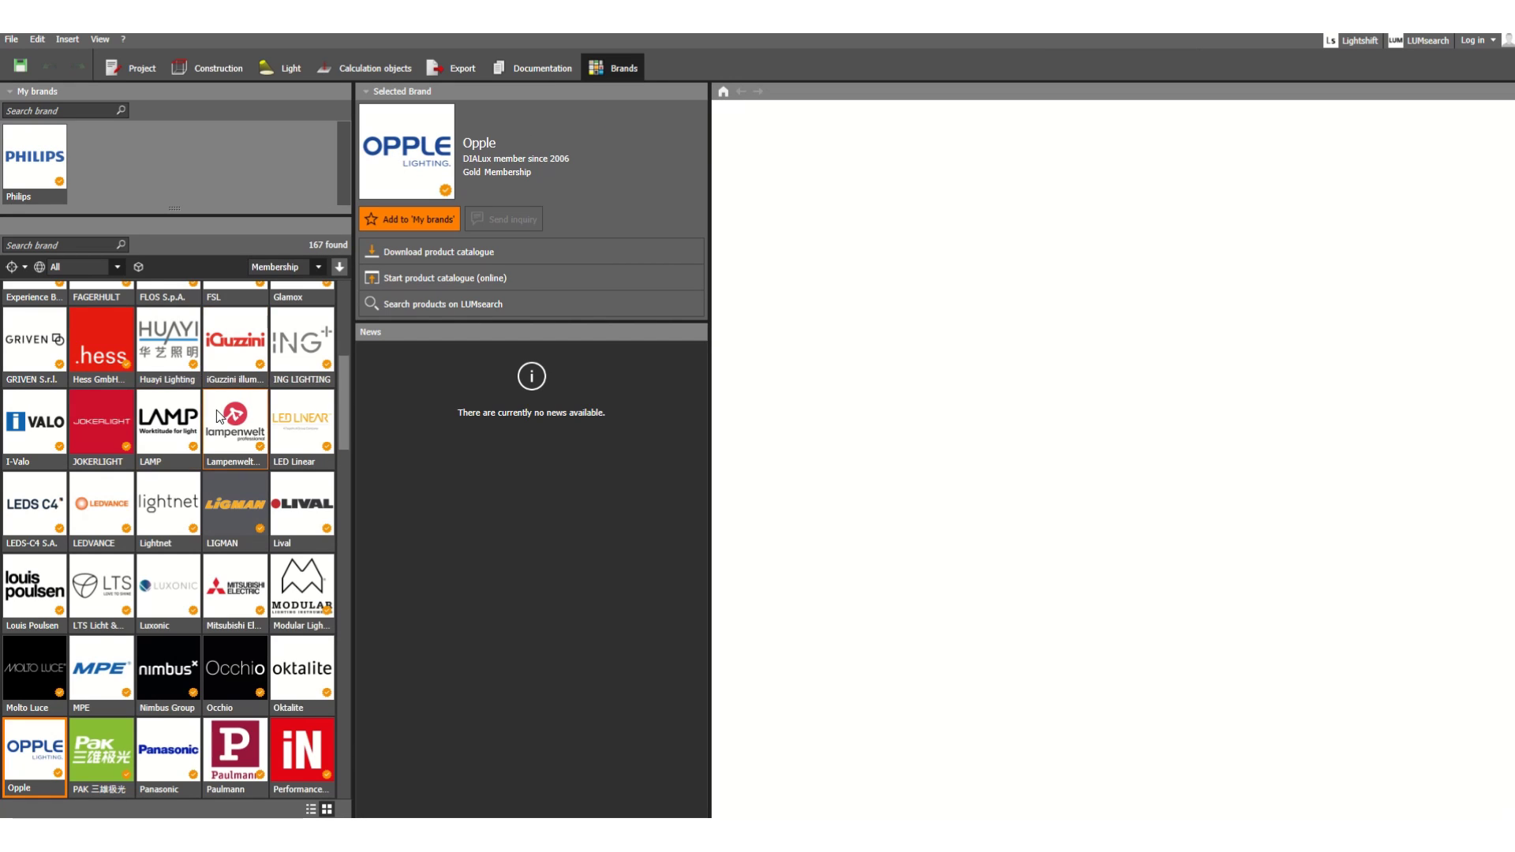
{"action": "scroll", "coordinate": [154, 395], "scroll_direction": "down", "scroll_amount": 2}
{"action": "scroll", "coordinate": [131, 500], "scroll_direction": "down", "scroll_amount": 15}
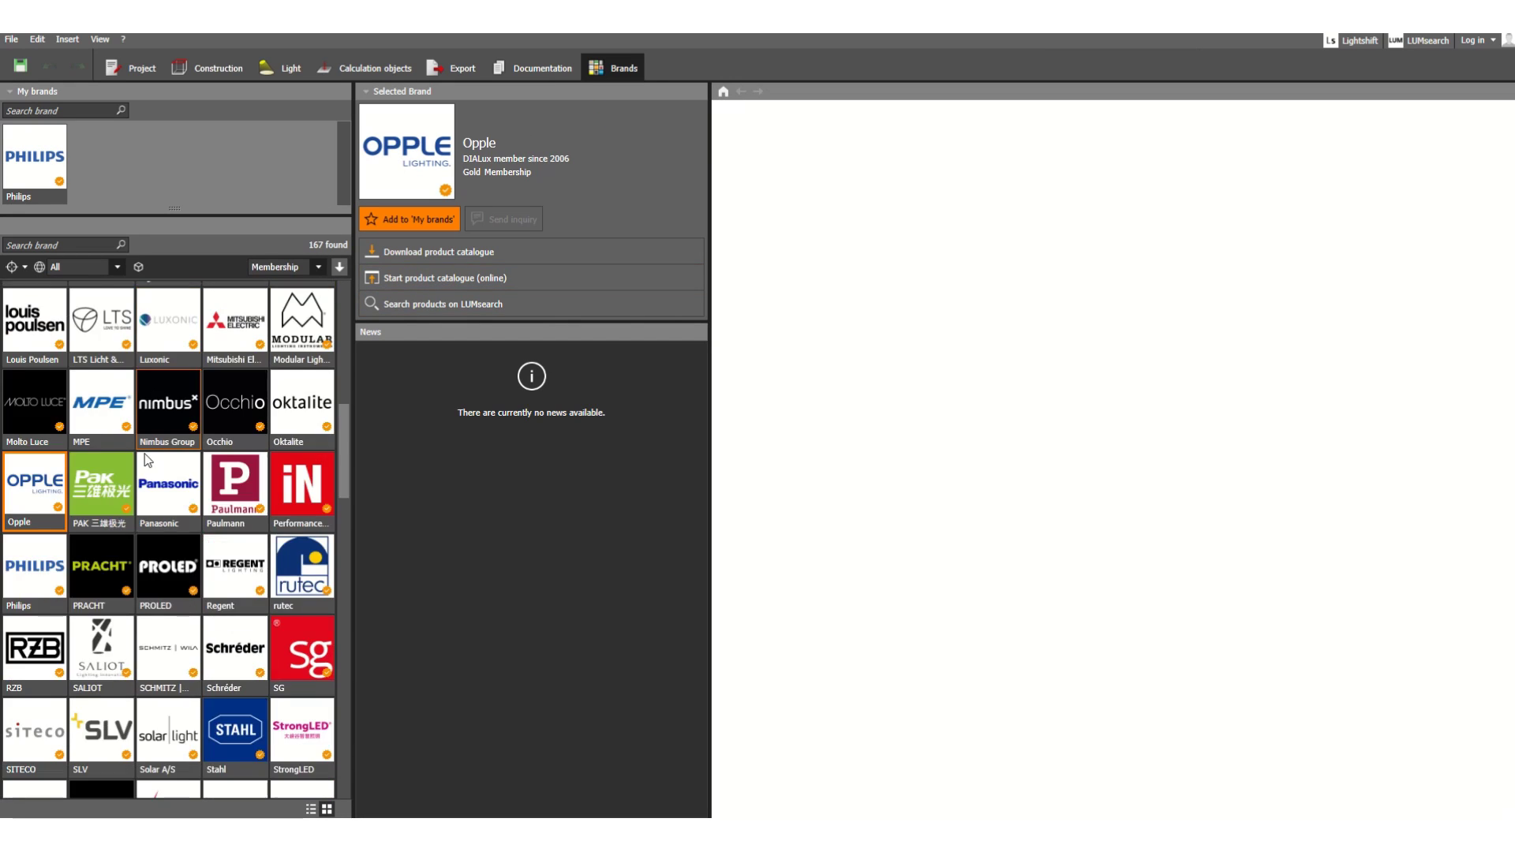
{"action": "scroll", "coordinate": [130, 505], "scroll_direction": "down", "scroll_amount": 3}
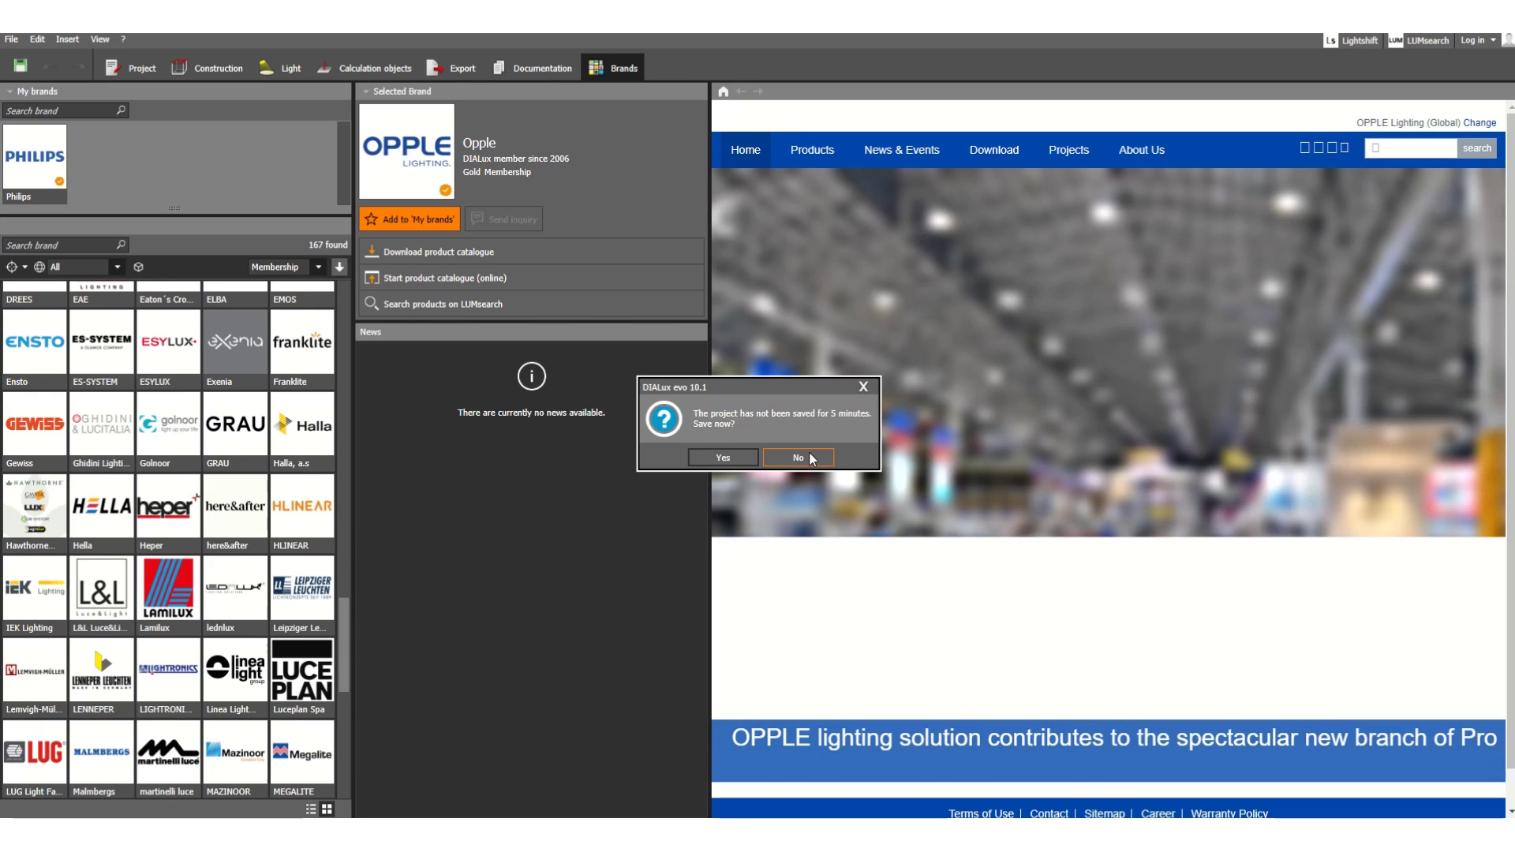
{"action": "left_click", "coordinate": [805, 457]}
{"action": "scroll", "coordinate": [95, 496], "scroll_direction": "down", "scroll_amount": 2}
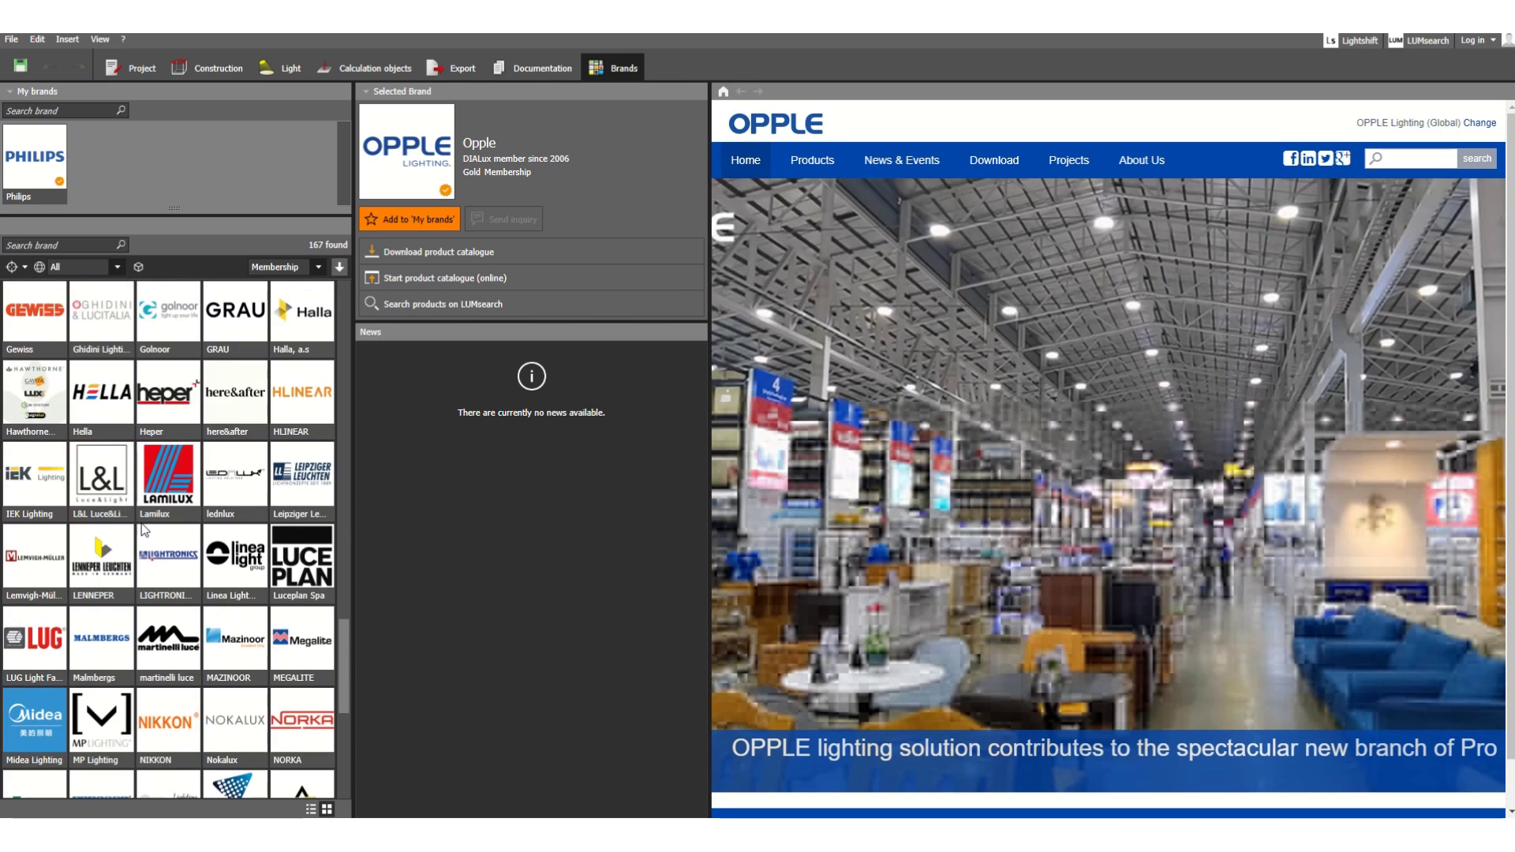
{"action": "scroll", "coordinate": [142, 539], "scroll_direction": "down", "scroll_amount": 2}
{"action": "scroll", "coordinate": [102, 489], "scroll_direction": "up", "scroll_amount": 1}
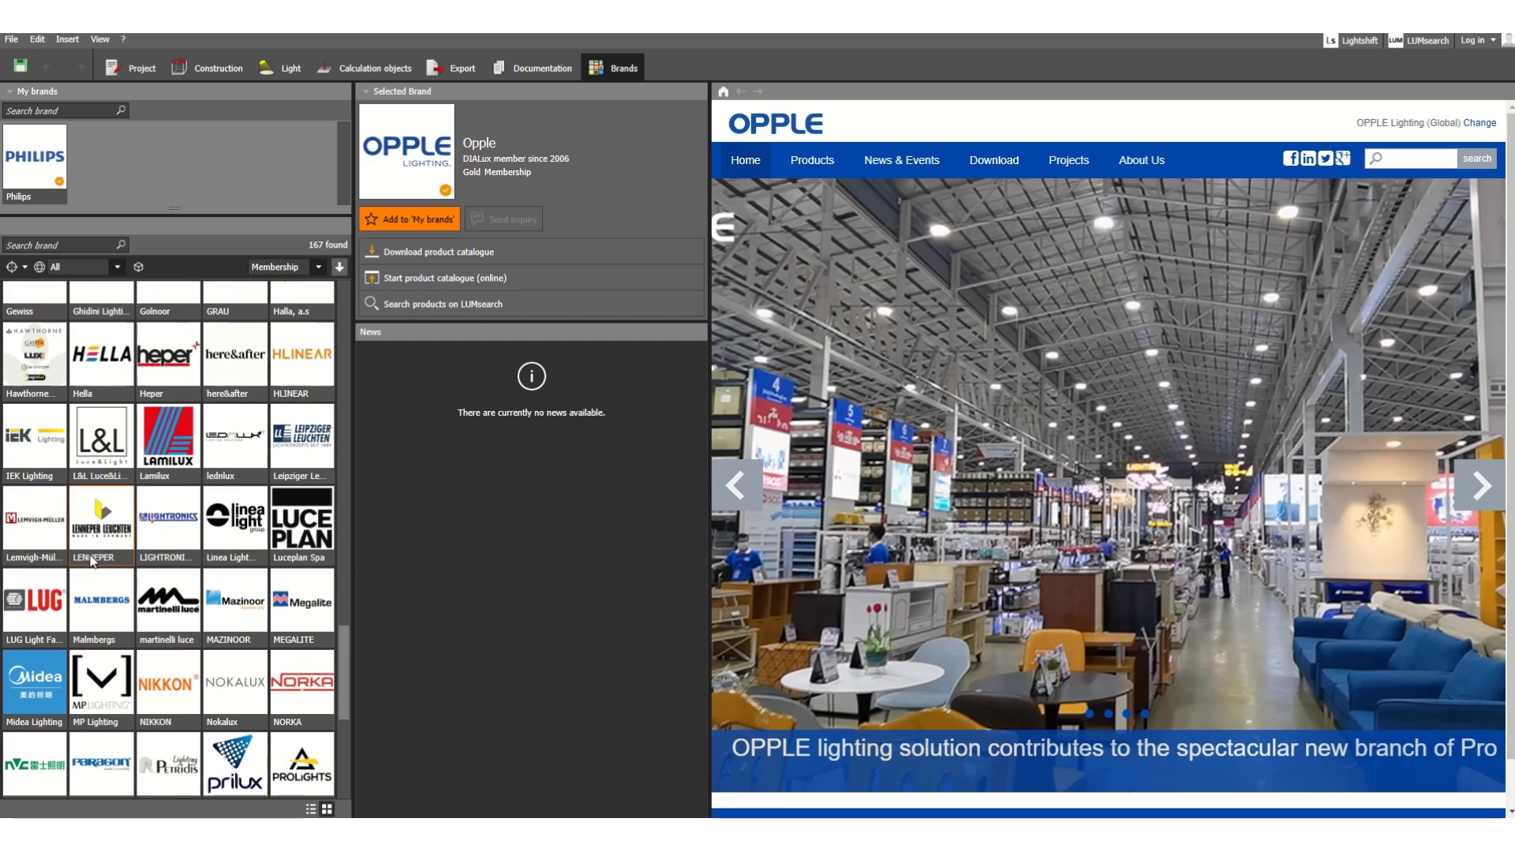
{"action": "left_click", "coordinate": [49, 440]}
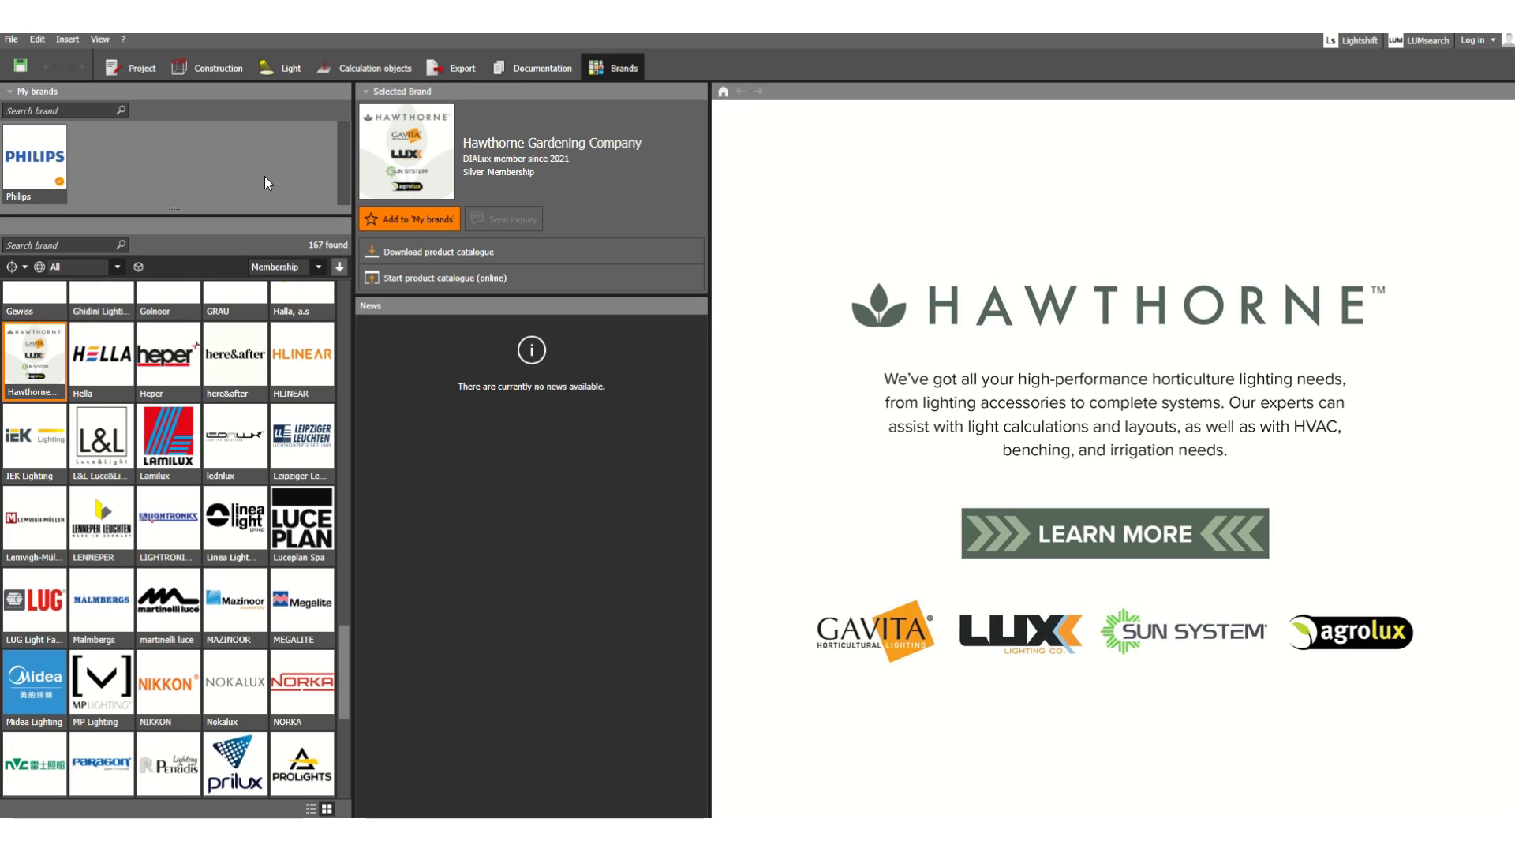
{"action": "left_click", "coordinate": [288, 75]}
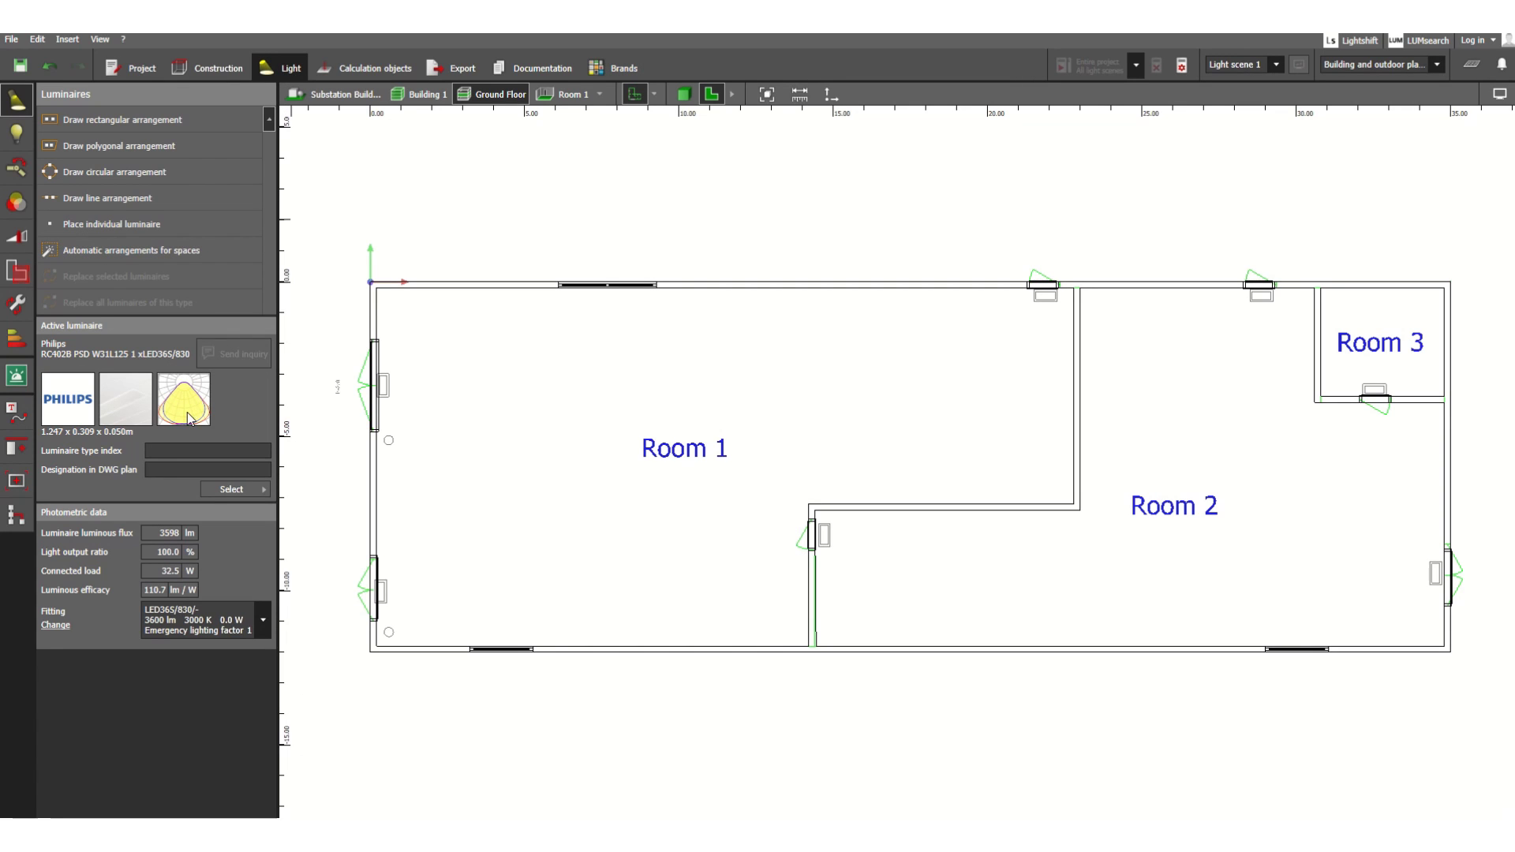
Open the LUMsearch online luminaire database from the active luminaire selection.
{"action": "left_click", "coordinate": [227, 489]}
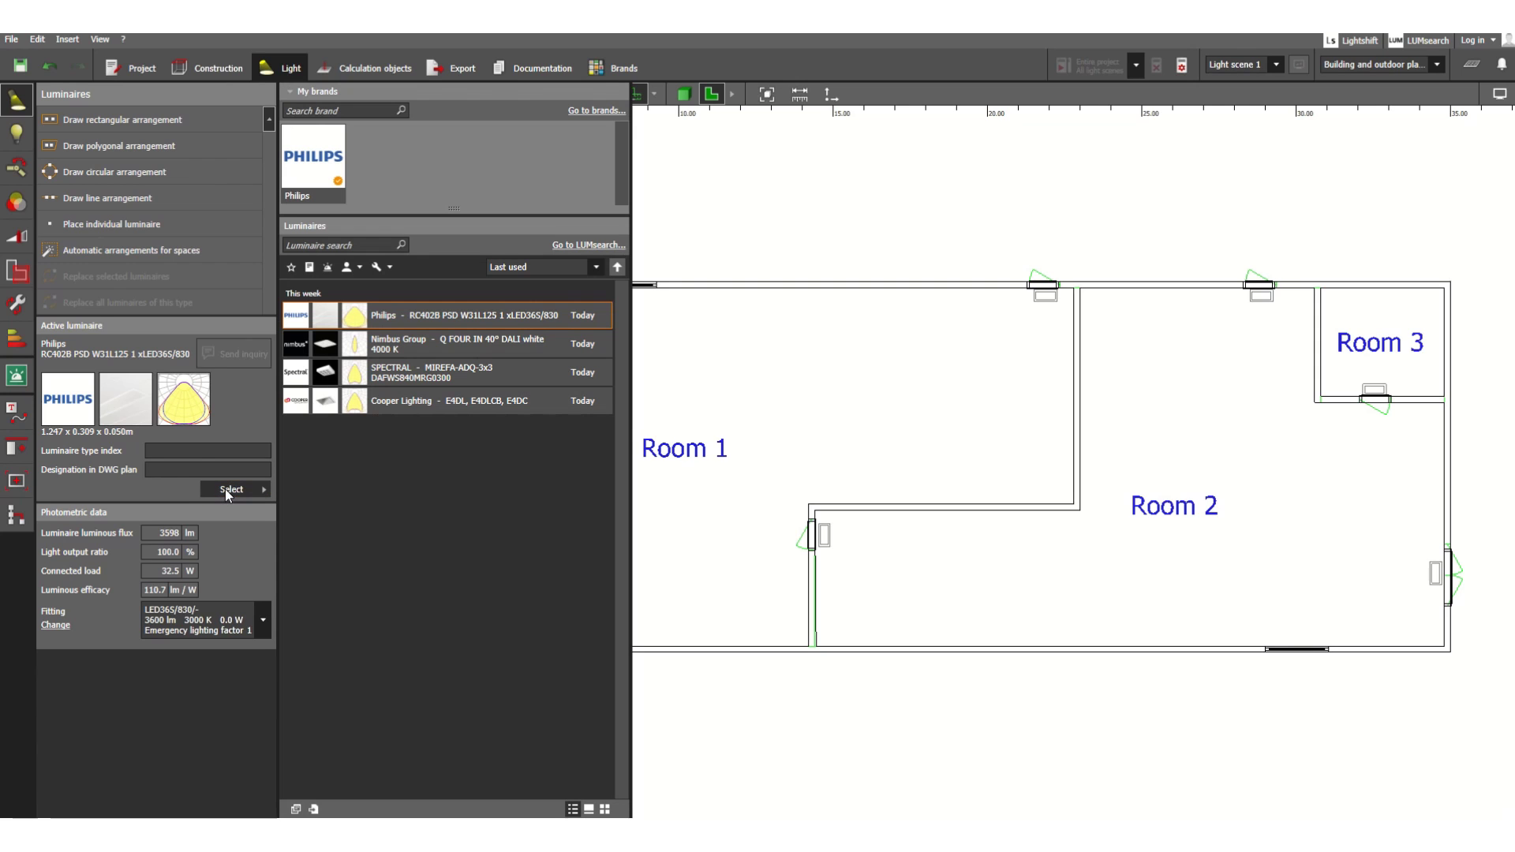
{"action": "left_click", "coordinate": [575, 246]}
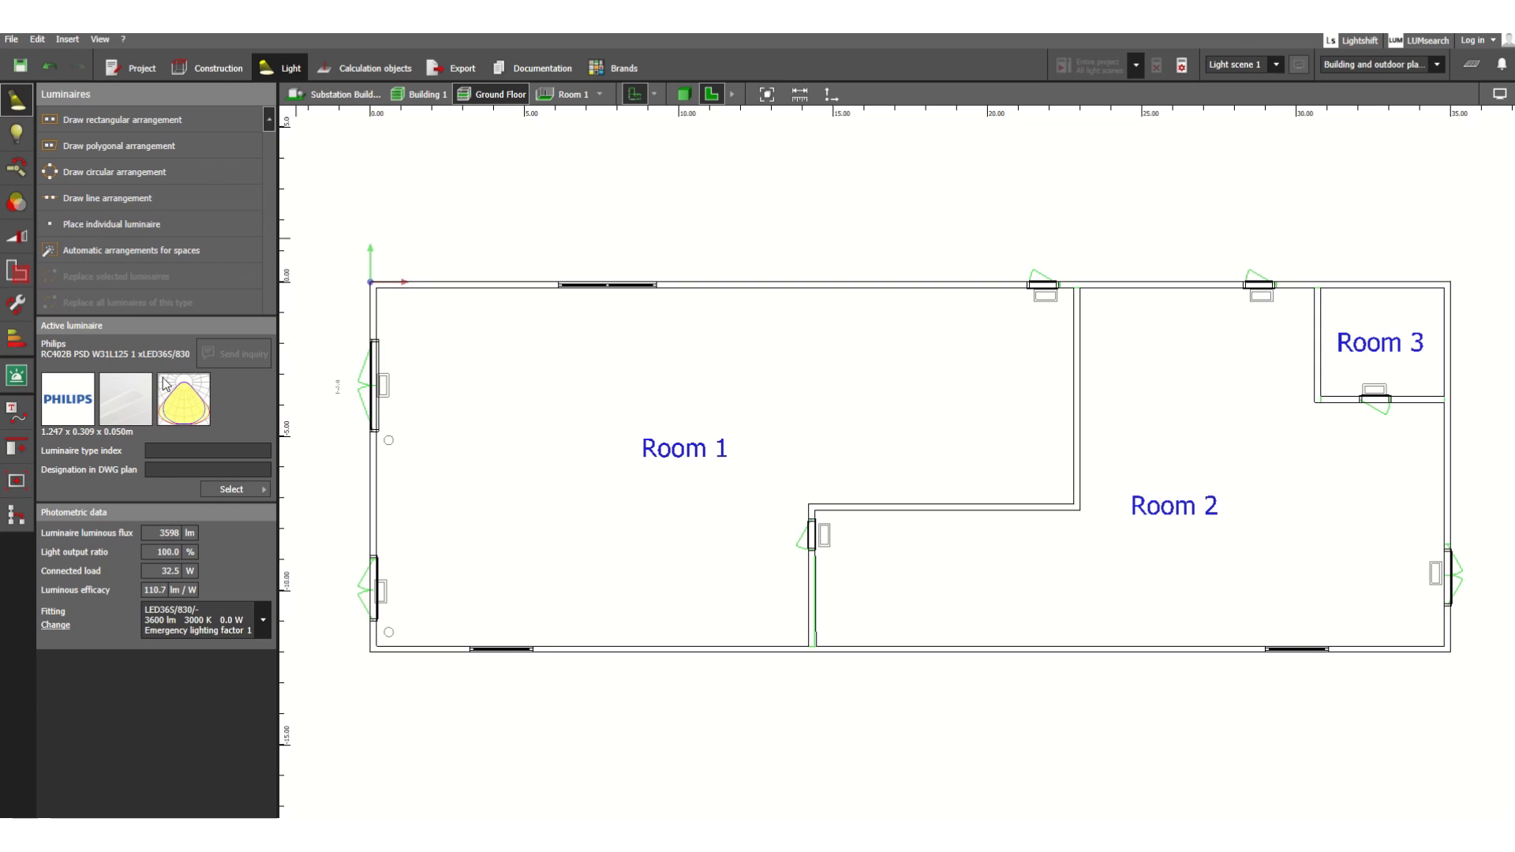
{"action": "left_click", "coordinate": [224, 491]}
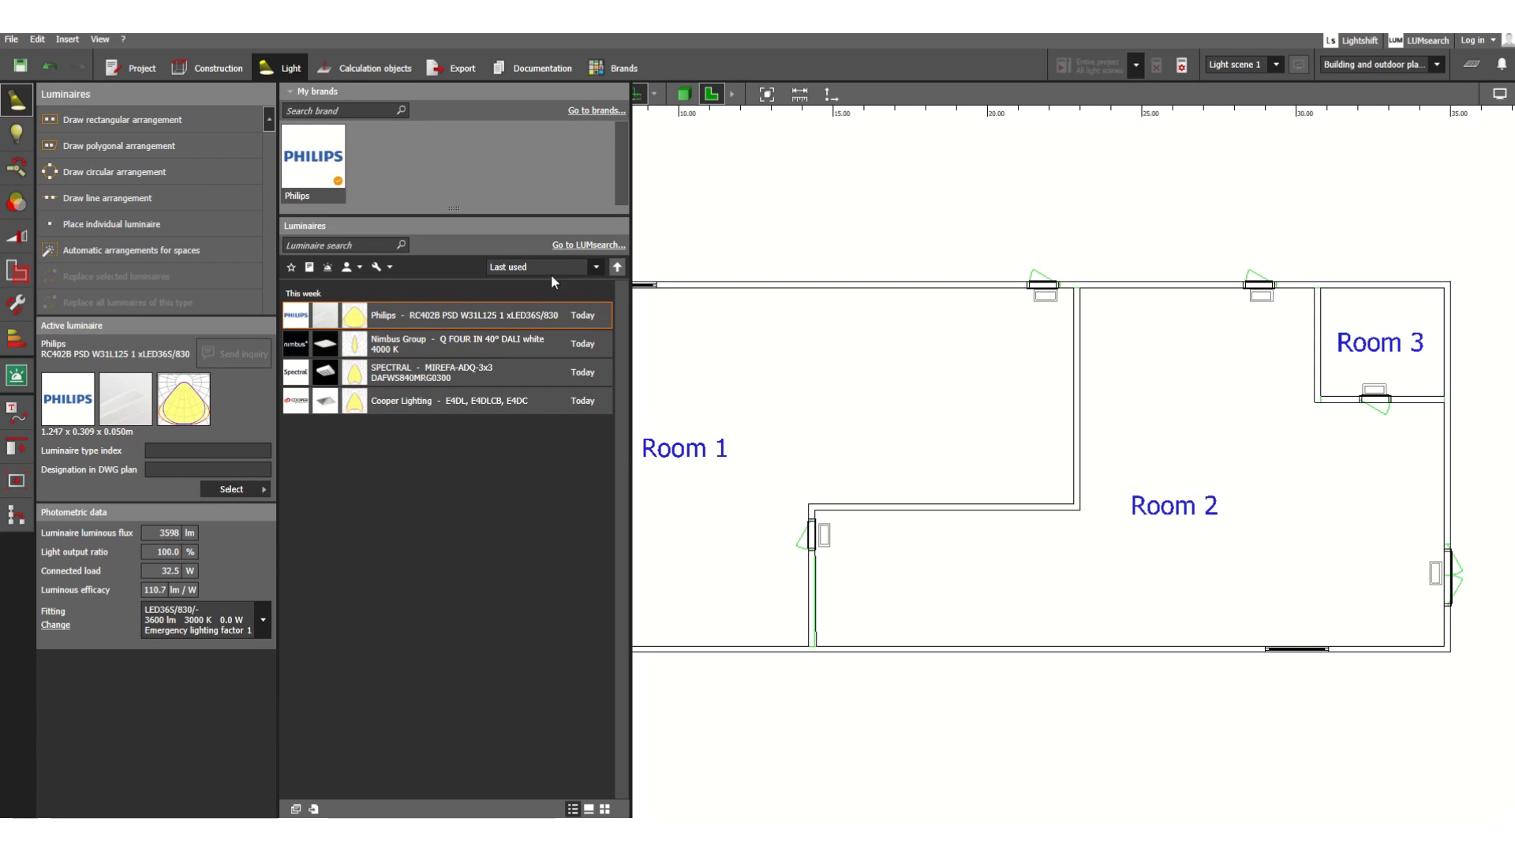
{"action": "left_click", "coordinate": [592, 245]}
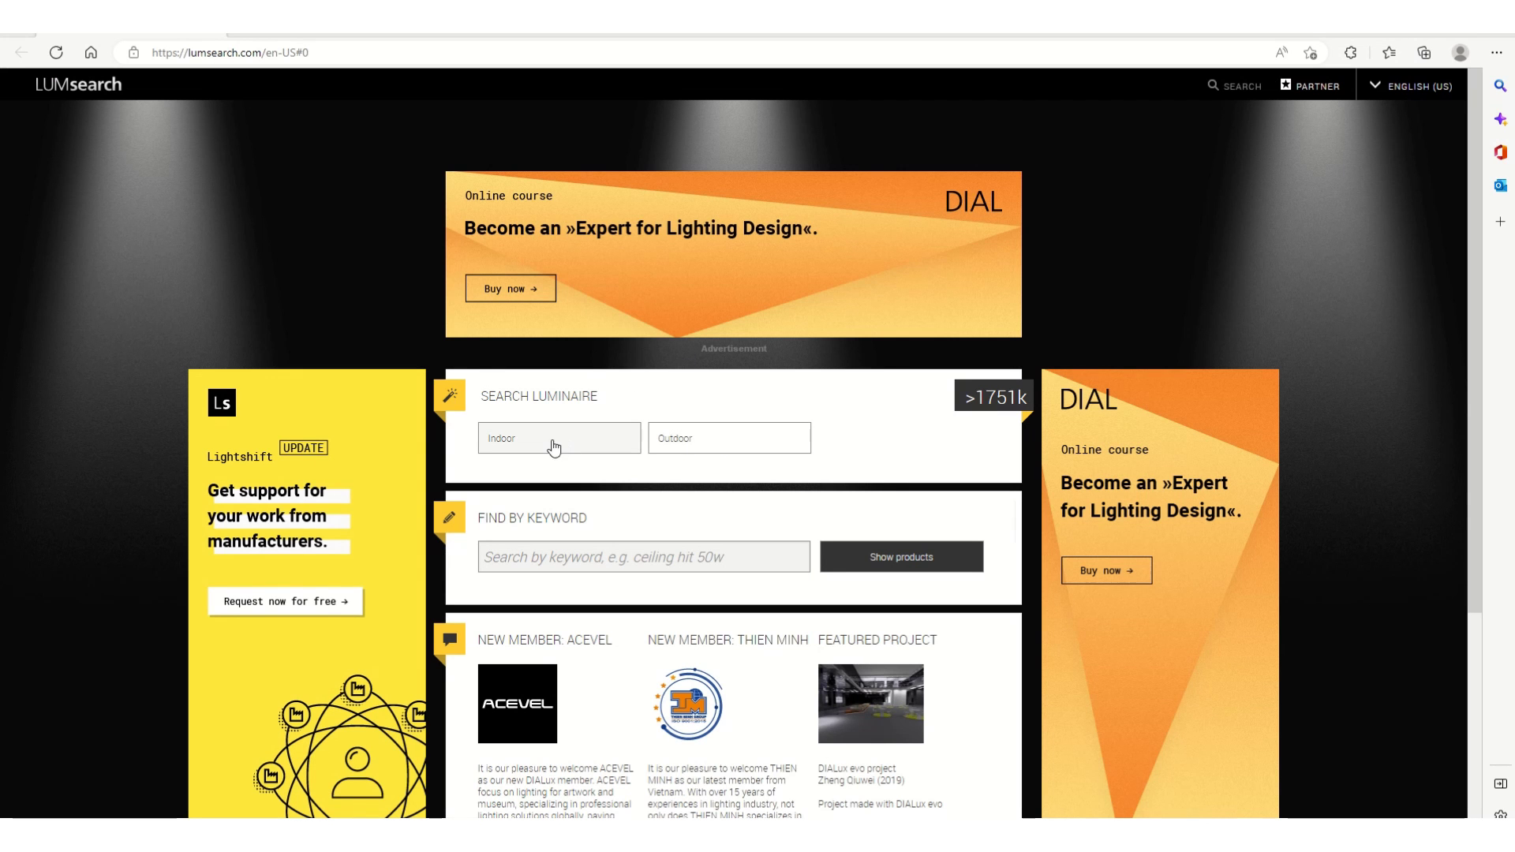
Search LUMsearch for indoor, ceiling recessed luminaires with a wide circular downward light distribution.
{"action": "left_click", "coordinate": [513, 440]}
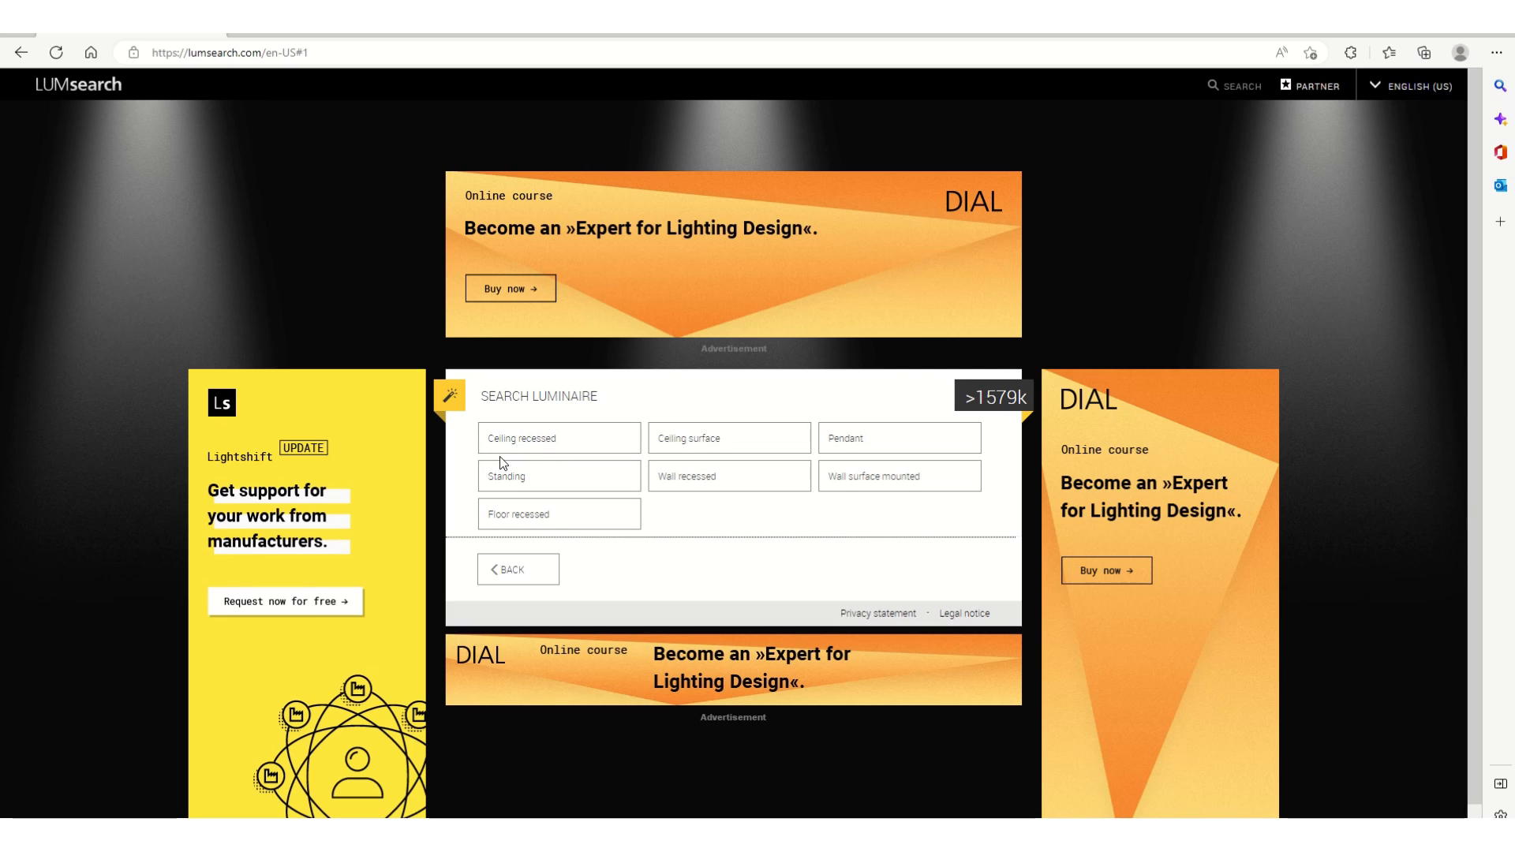
{"action": "left_click", "coordinate": [520, 441]}
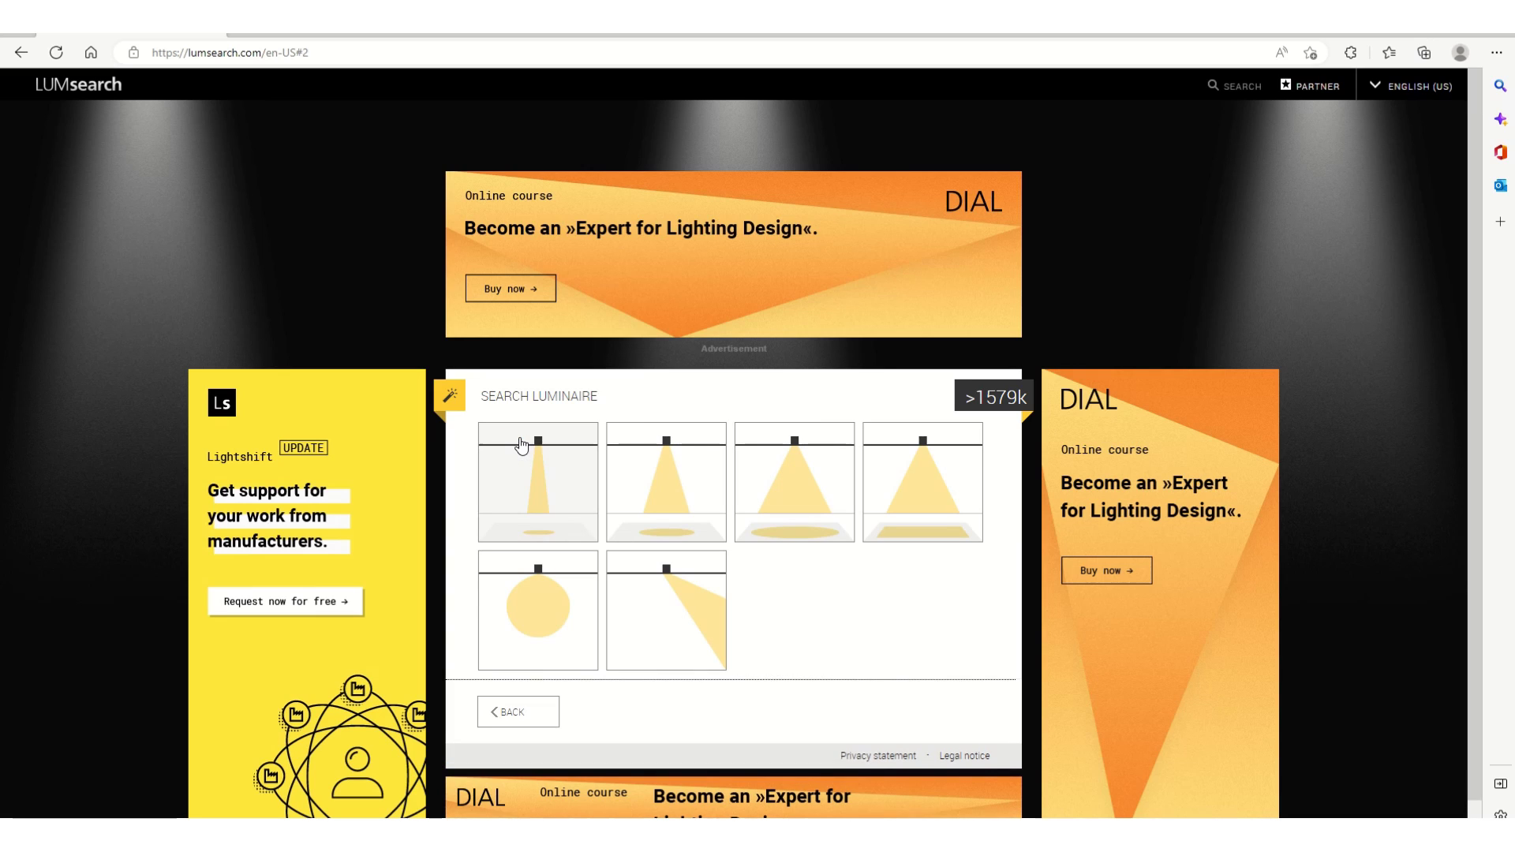
{"action": "scroll", "coordinate": [592, 497], "scroll_direction": "down", "scroll_amount": 1}
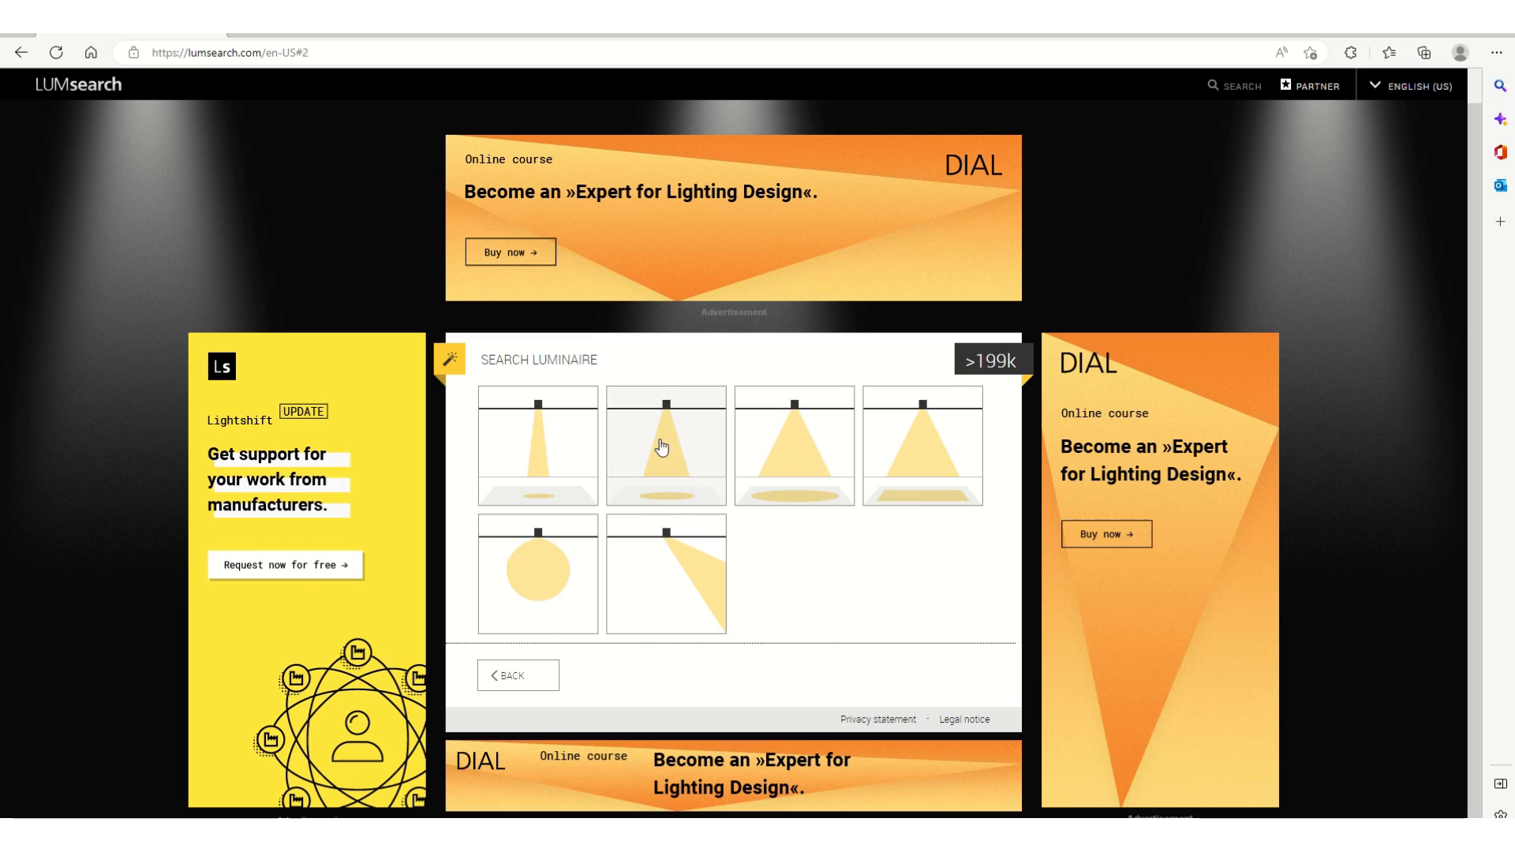
{"action": "left_click", "coordinate": [797, 446]}
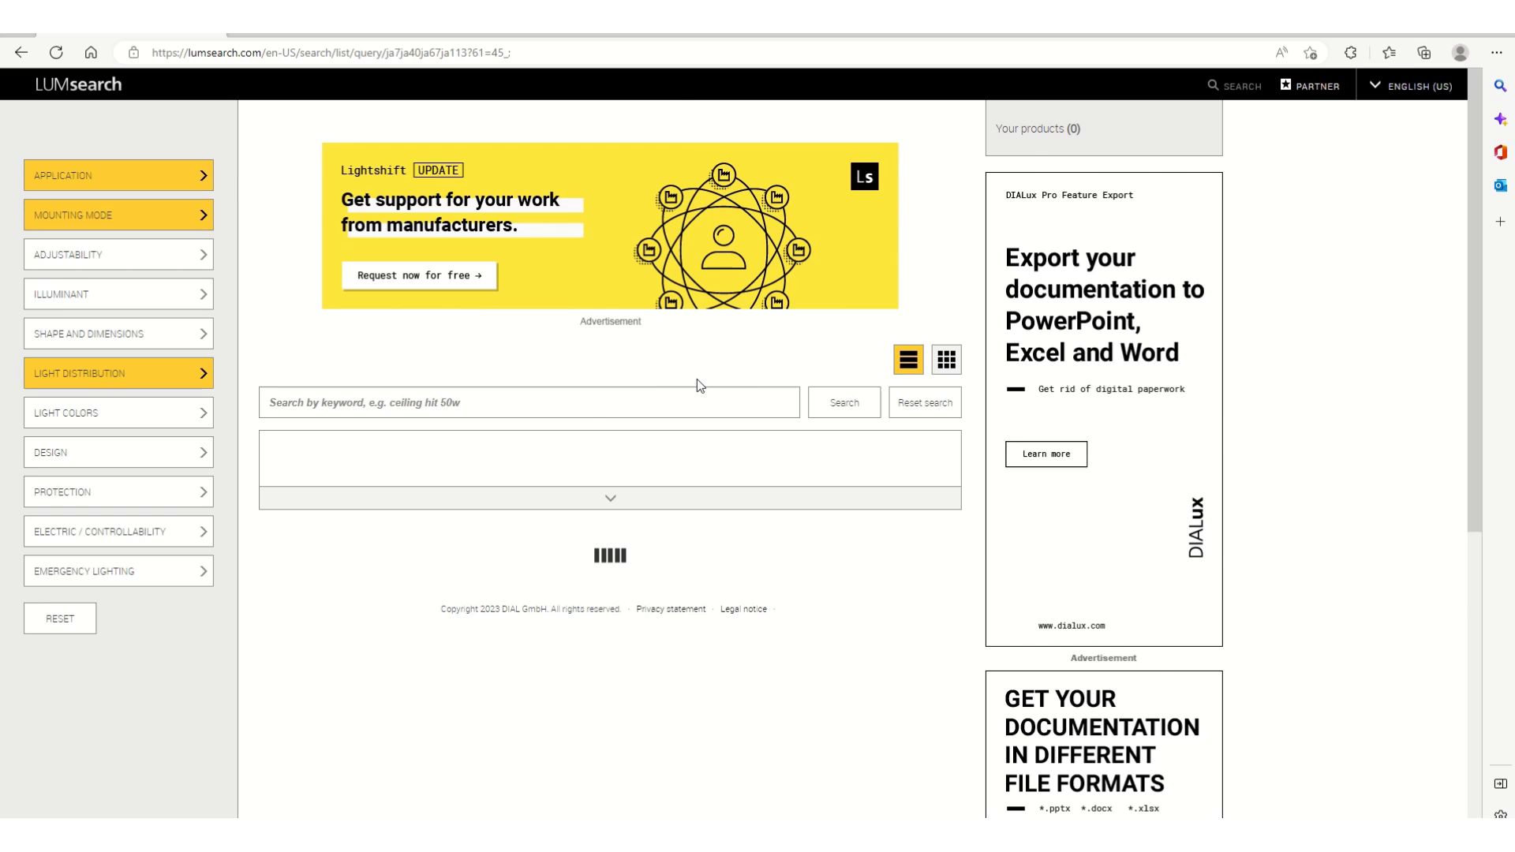
Look through the search results, comparing the manufacturers, light distributions and system power of the recessed luminaires.
{"action": "scroll", "coordinate": [698, 385], "scroll_direction": "down", "scroll_amount": 2}
{"action": "scroll", "coordinate": [527, 352], "scroll_direction": "up", "scroll_amount": 2}
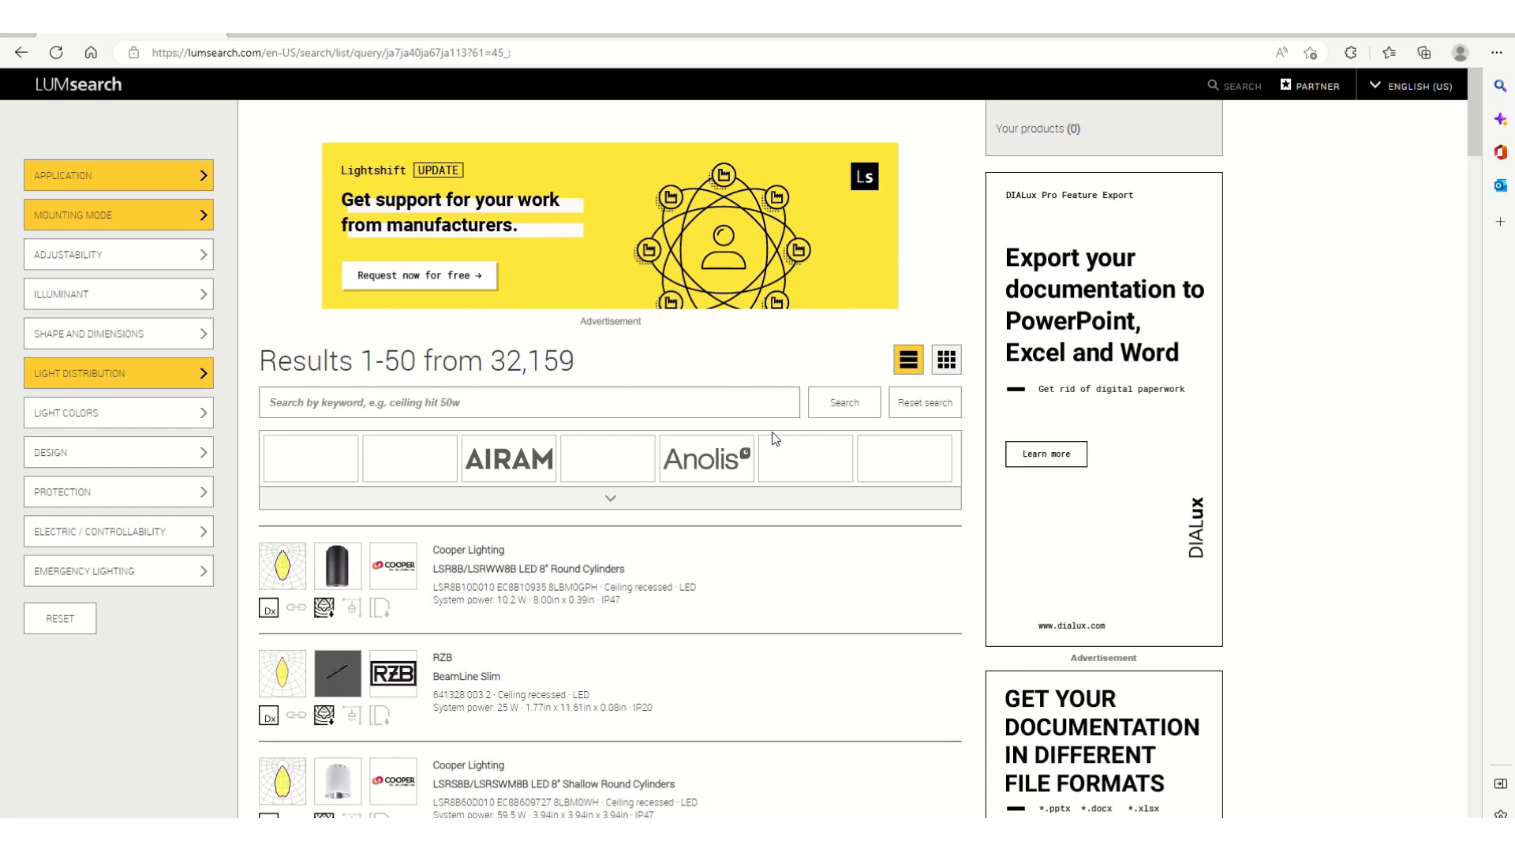
{"action": "scroll", "coordinate": [670, 426], "scroll_direction": "down", "scroll_amount": 3}
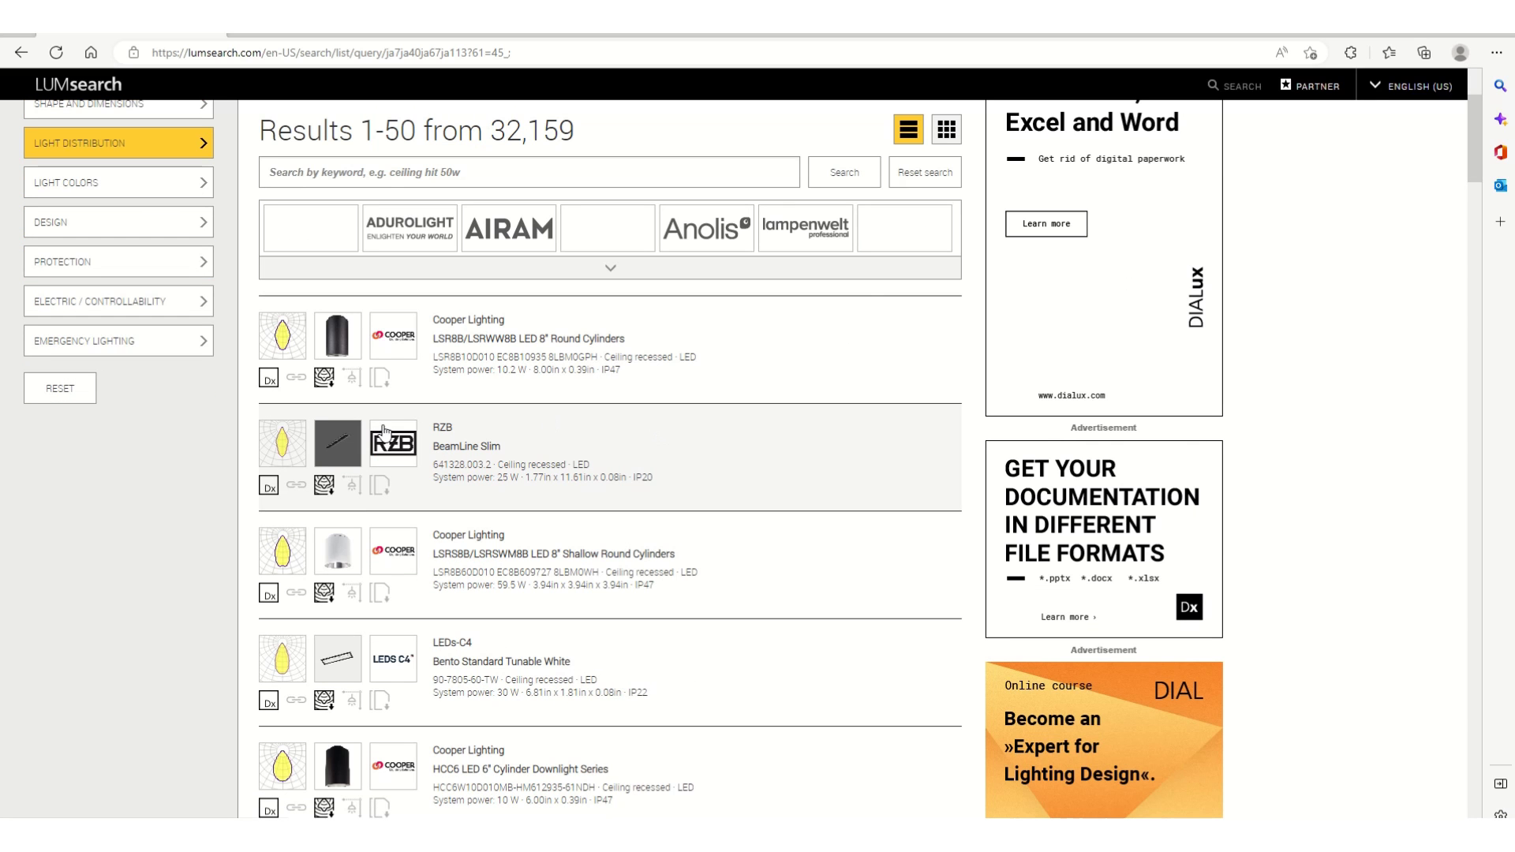
{"action": "scroll", "coordinate": [456, 362], "scroll_direction": "down", "scroll_amount": 2}
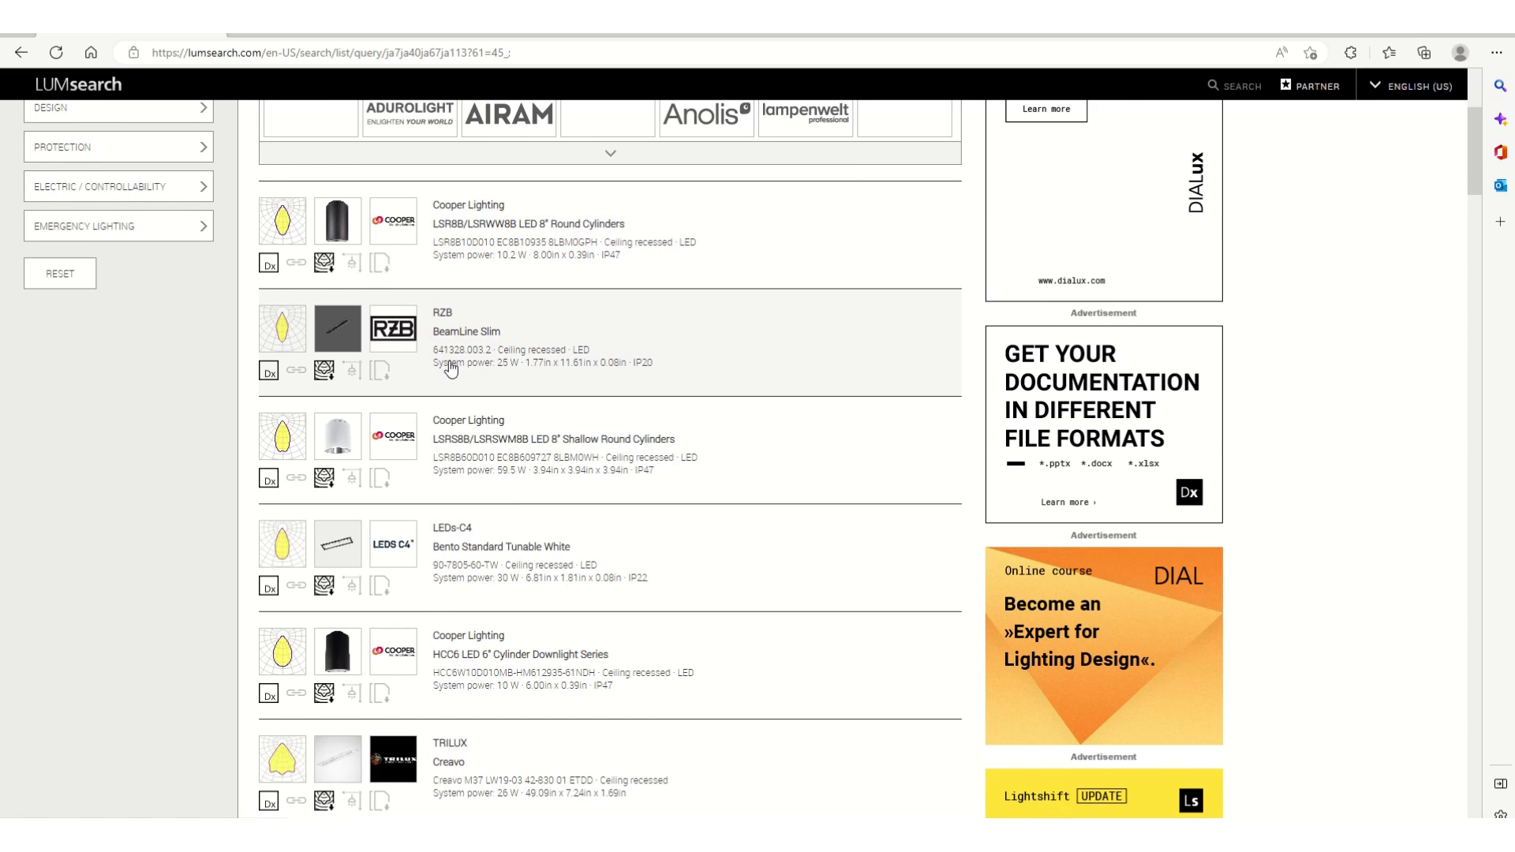
{"action": "scroll", "coordinate": [450, 367], "scroll_direction": "down", "scroll_amount": 1}
{"action": "scroll", "coordinate": [449, 371], "scroll_direction": "down", "scroll_amount": 3}
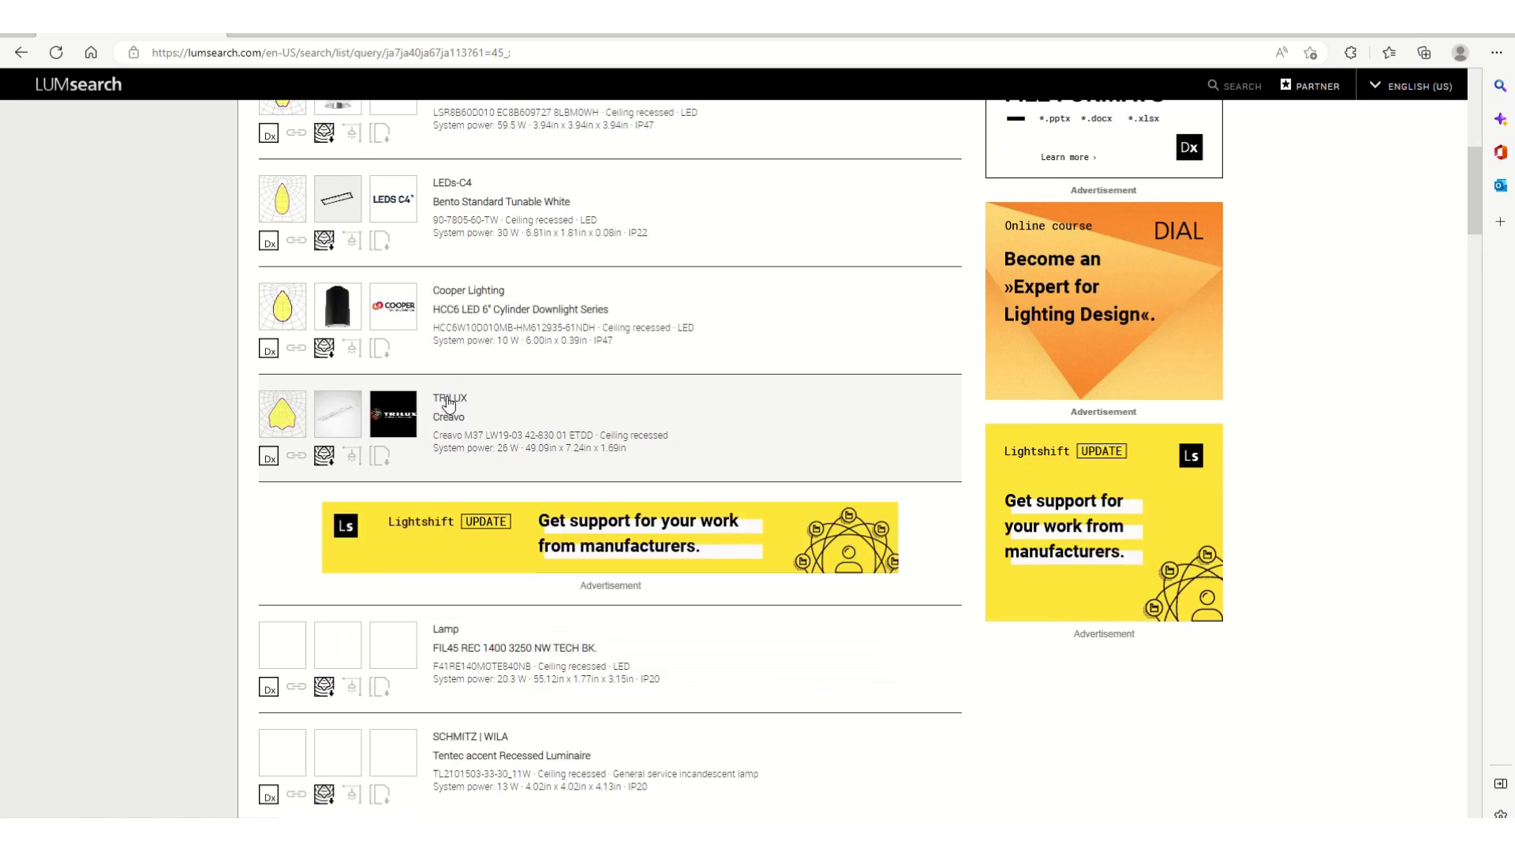
{"action": "scroll", "coordinate": [448, 403], "scroll_direction": "down", "scroll_amount": 2}
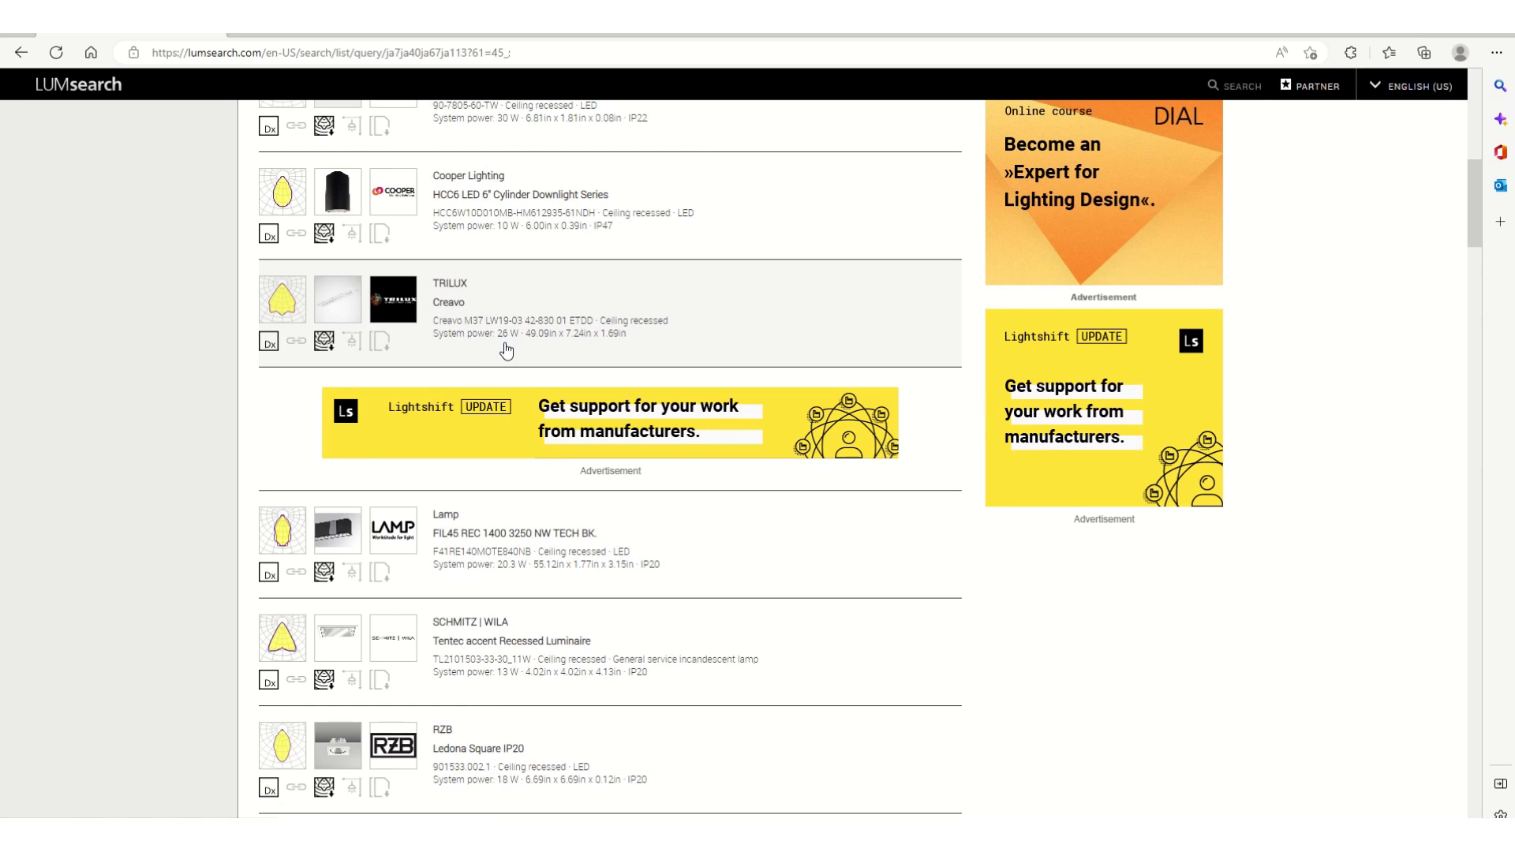
{"action": "scroll", "coordinate": [498, 369], "scroll_direction": "down", "scroll_amount": 5}
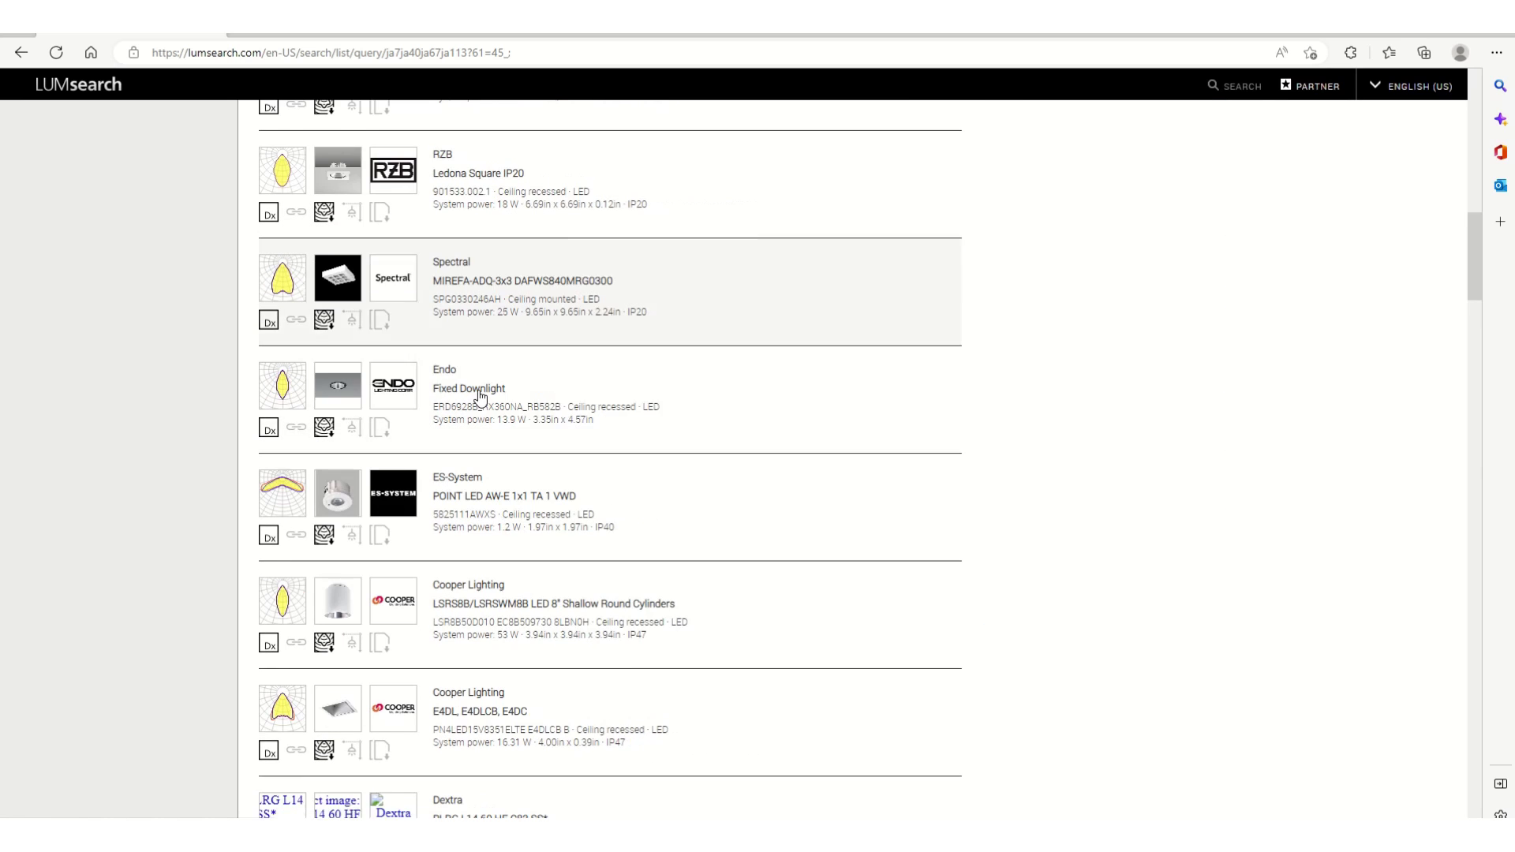
{"action": "scroll", "coordinate": [474, 410], "scroll_direction": "down", "scroll_amount": 4}
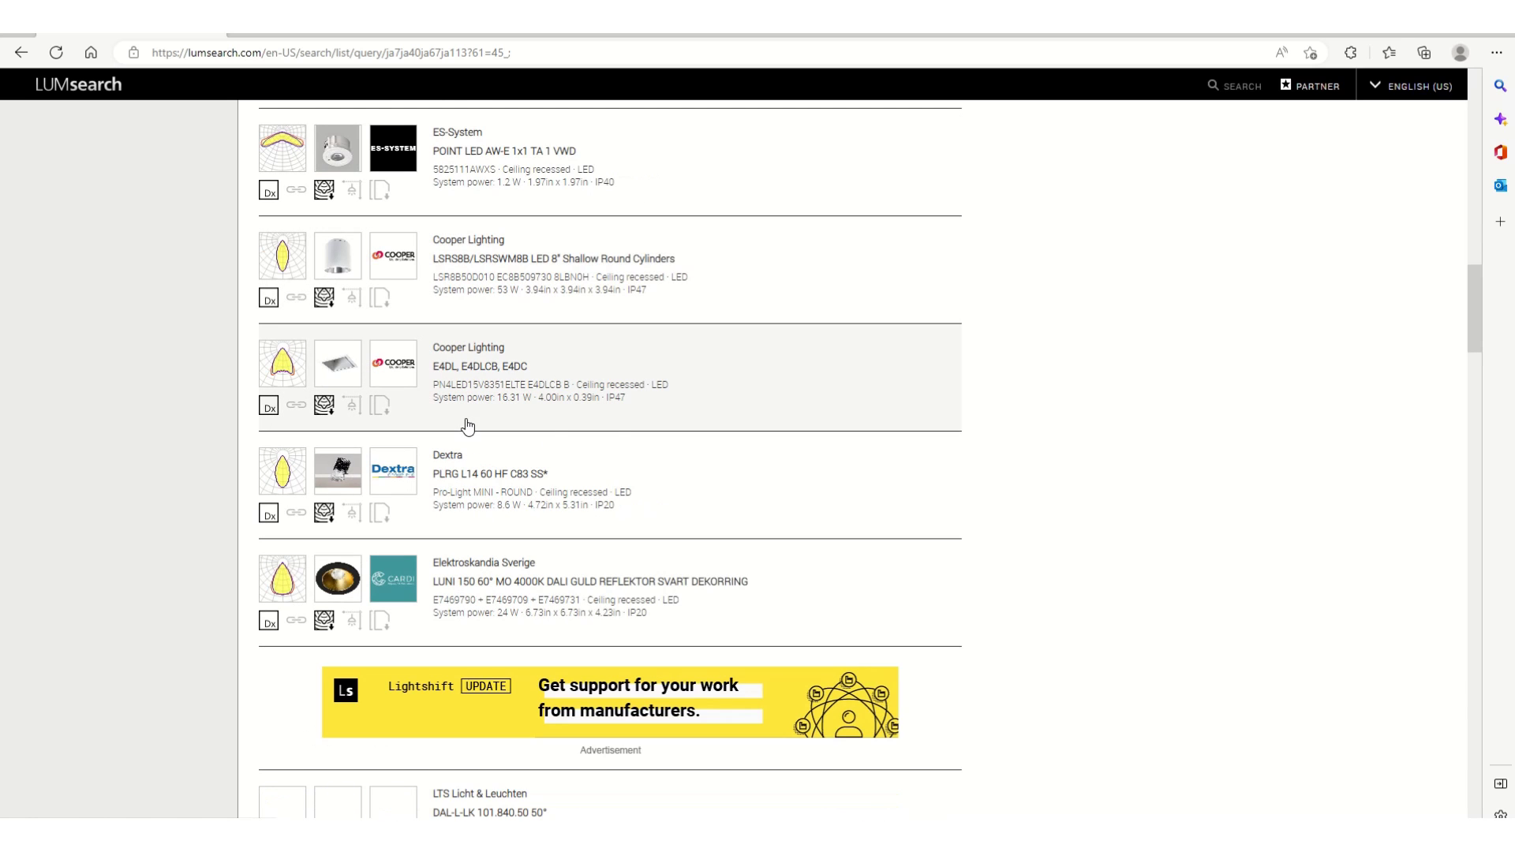
{"action": "scroll", "coordinate": [467, 422], "scroll_direction": "down", "scroll_amount": 4}
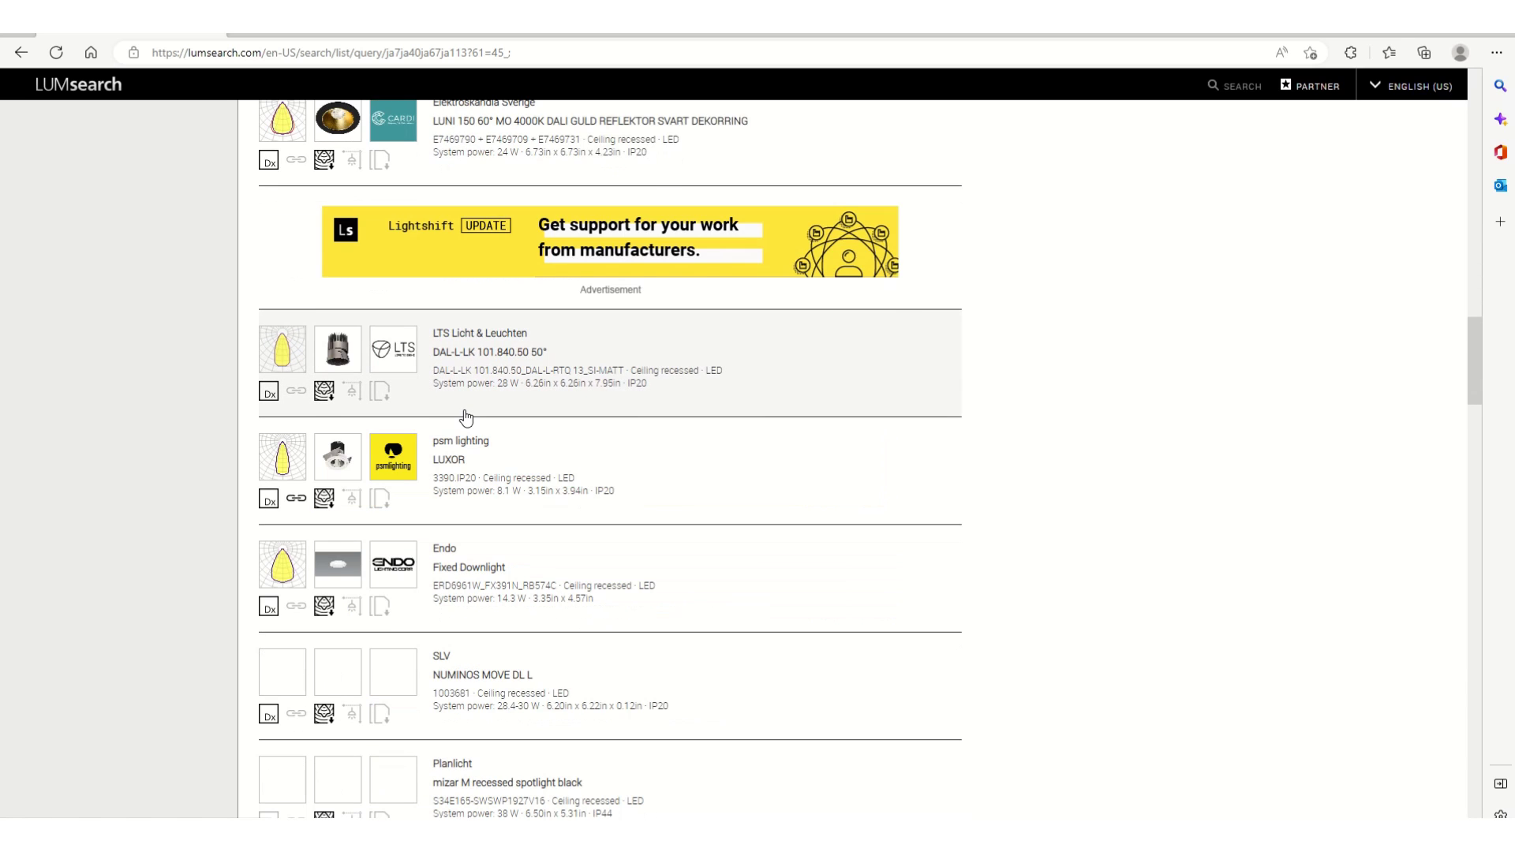
{"action": "scroll", "coordinate": [466, 418], "scroll_direction": "down", "scroll_amount": 4}
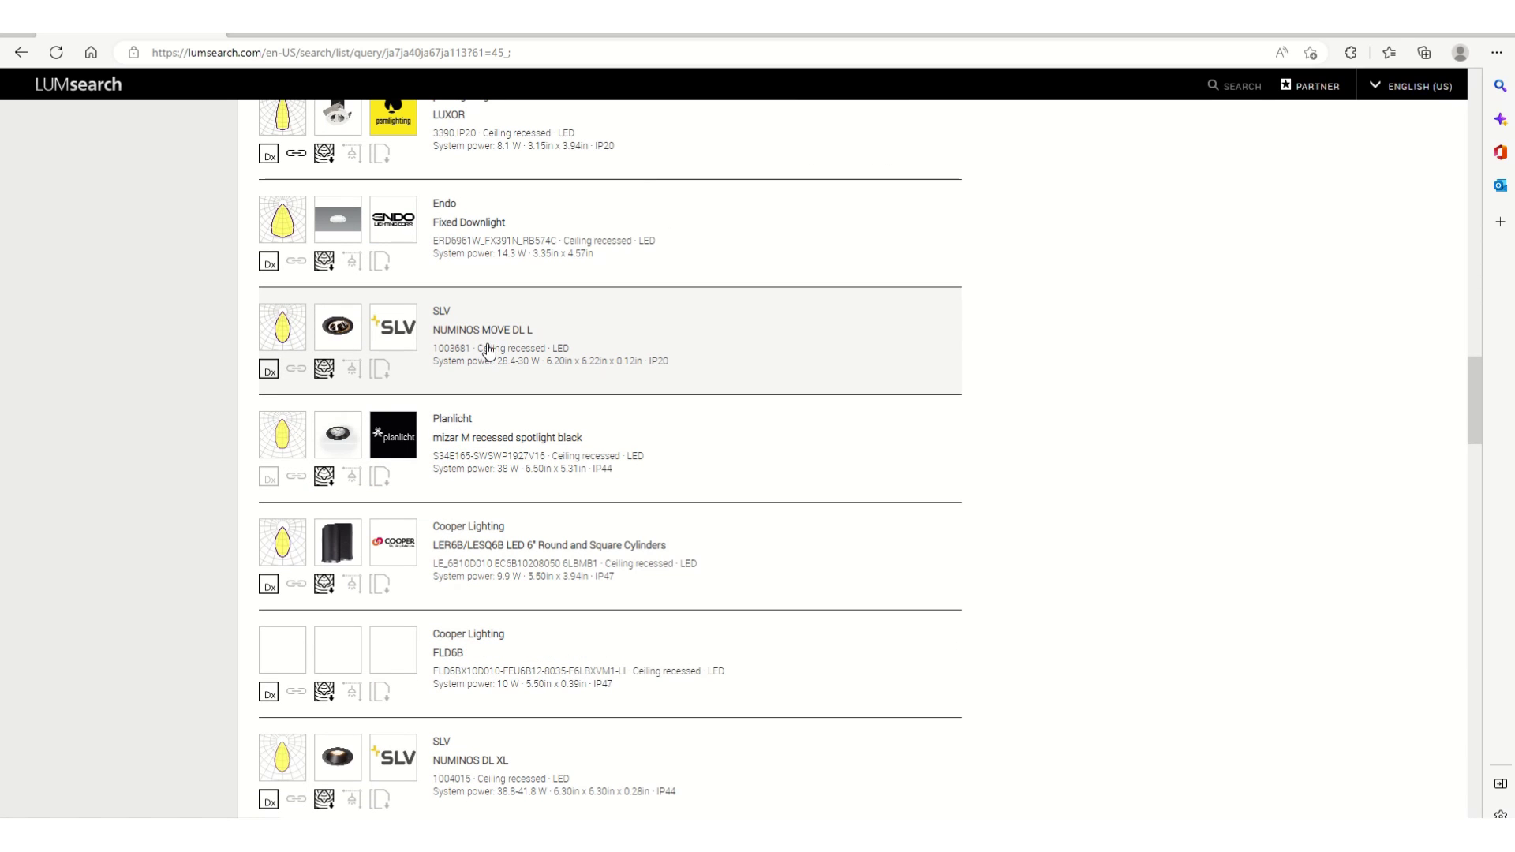
{"action": "scroll", "coordinate": [489, 415], "scroll_direction": "down", "scroll_amount": 4}
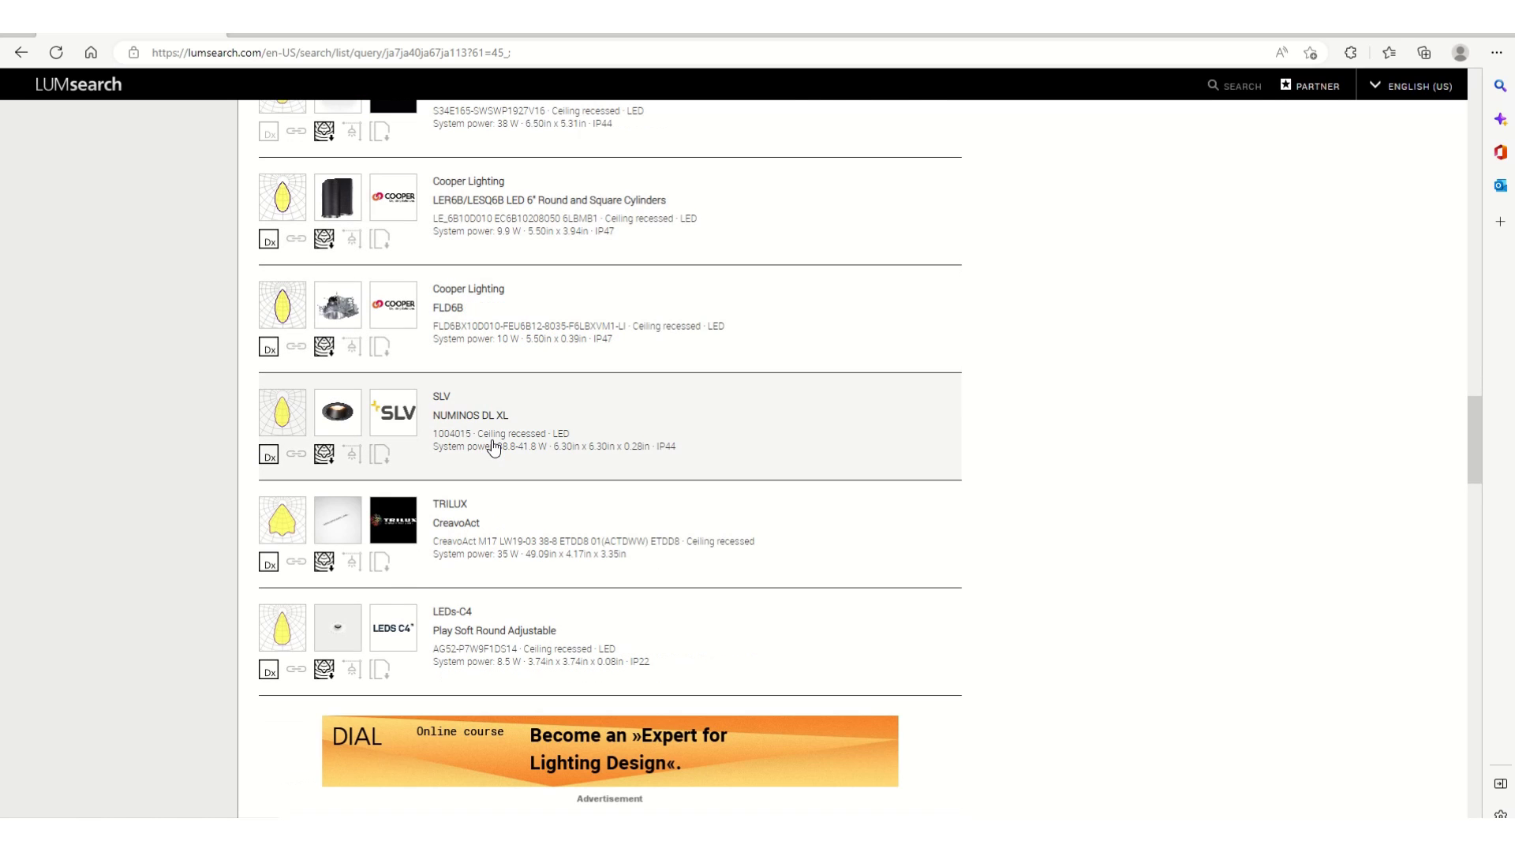
{"action": "scroll", "coordinate": [492, 446], "scroll_direction": "down", "scroll_amount": 7}
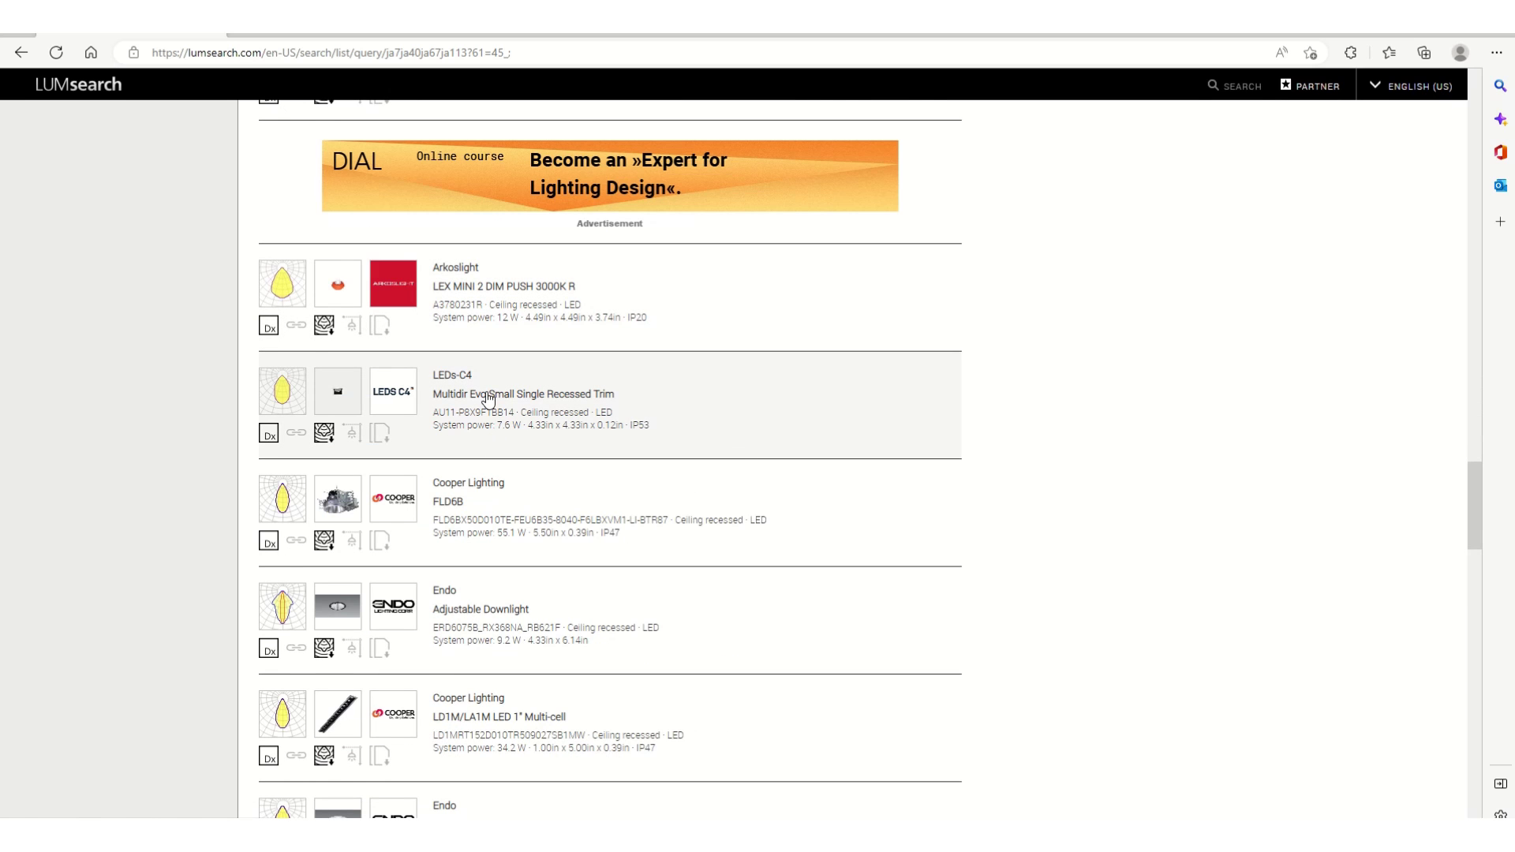
{"action": "scroll", "coordinate": [488, 400], "scroll_direction": "down", "scroll_amount": 4}
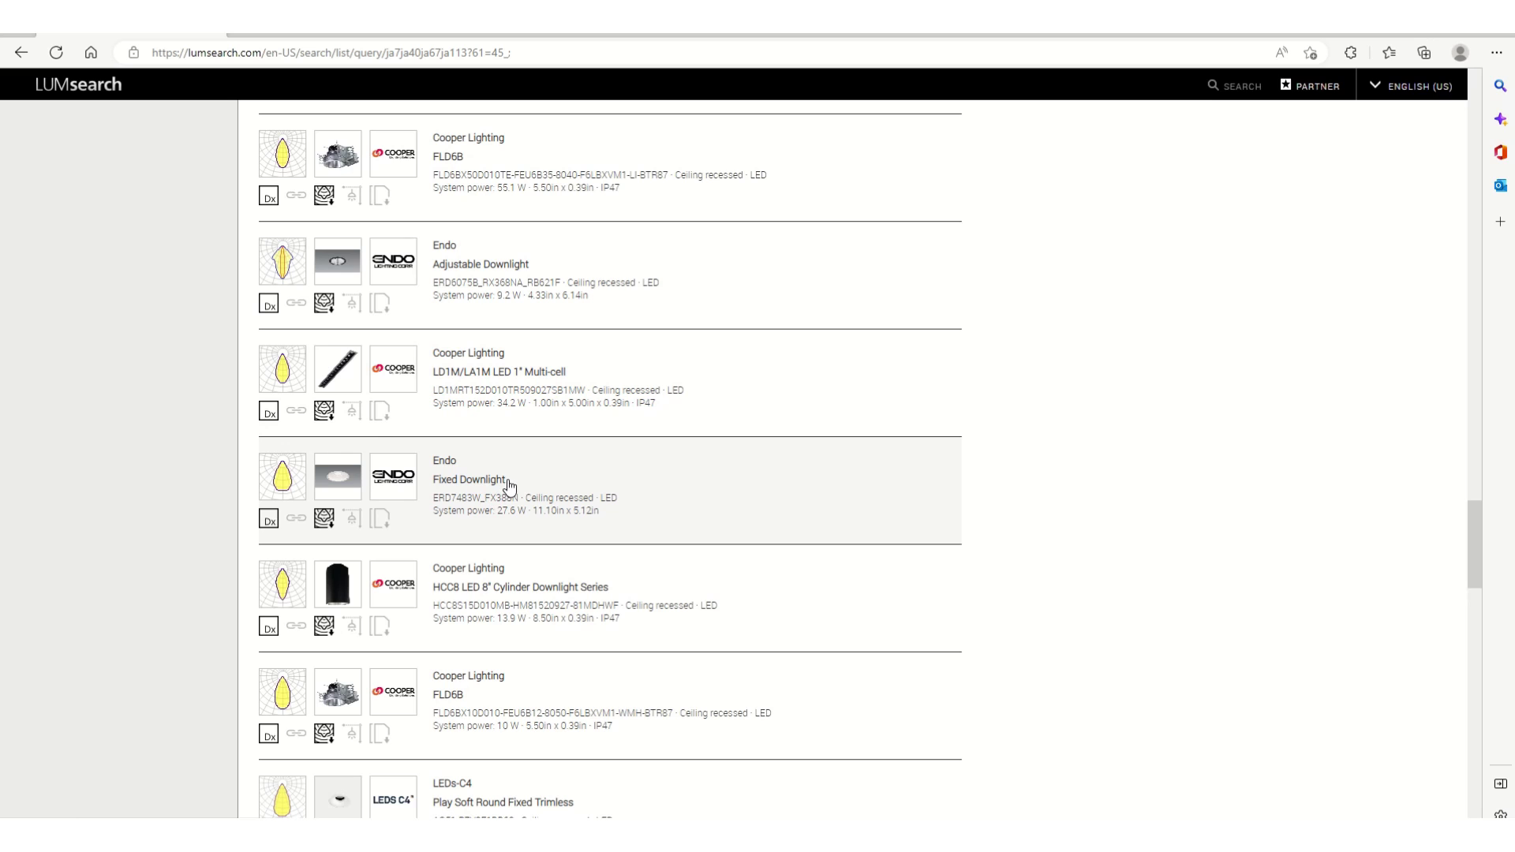
Review the product data sheet of the Endo Fixed Downlight ERD7483W_FX388N and send the luminaire to DIALux.
{"action": "left_click", "coordinate": [509, 485]}
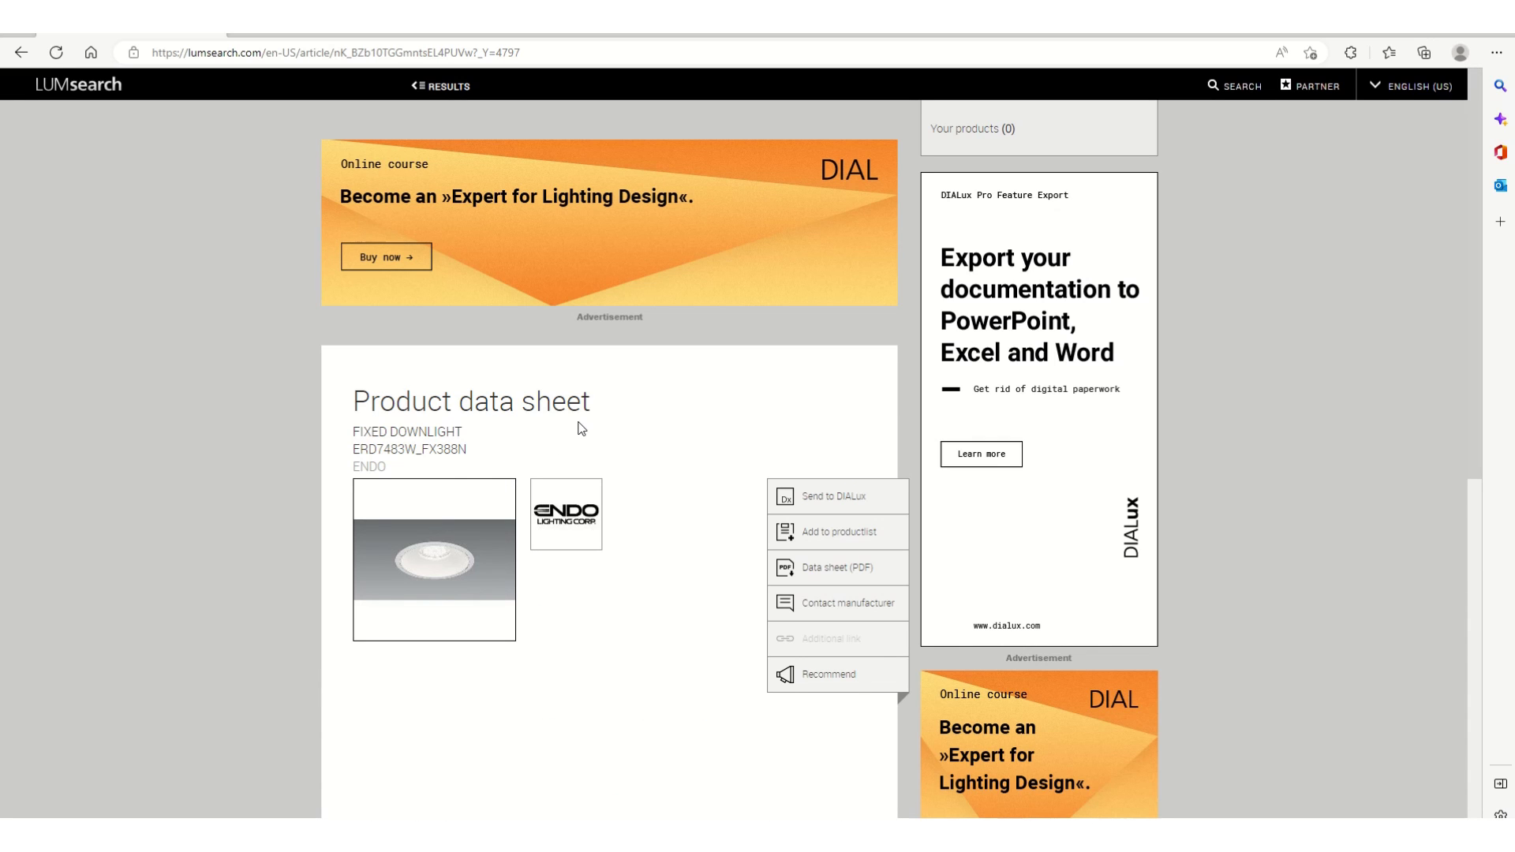
{"action": "scroll", "coordinate": [580, 429], "scroll_direction": "down", "scroll_amount": 7}
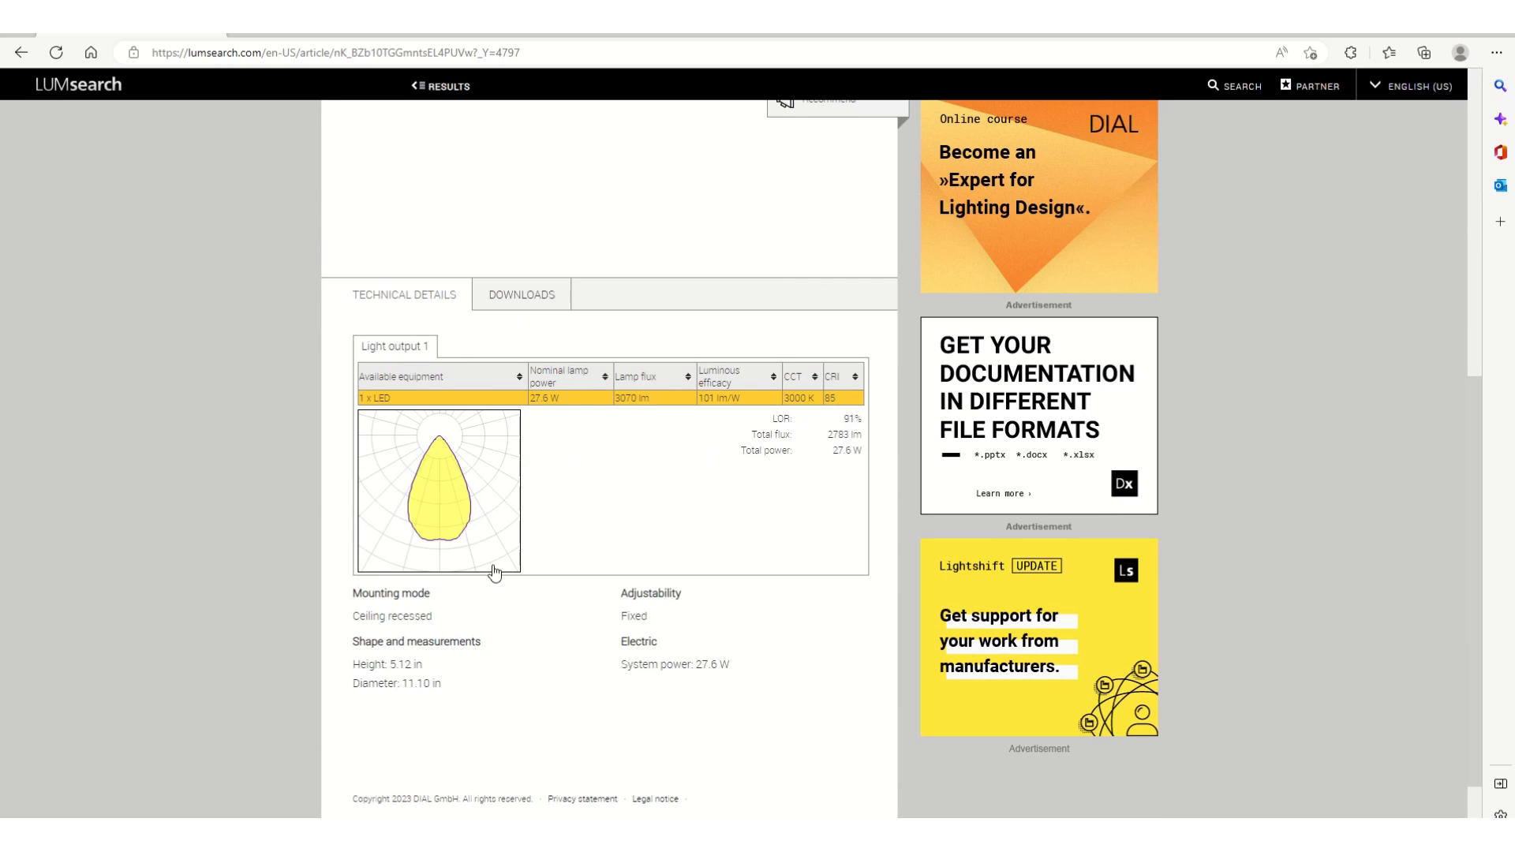
{"action": "scroll", "coordinate": [531, 584], "scroll_direction": "down", "scroll_amount": 1}
{"action": "scroll", "coordinate": [552, 618], "scroll_direction": "up", "scroll_amount": 7}
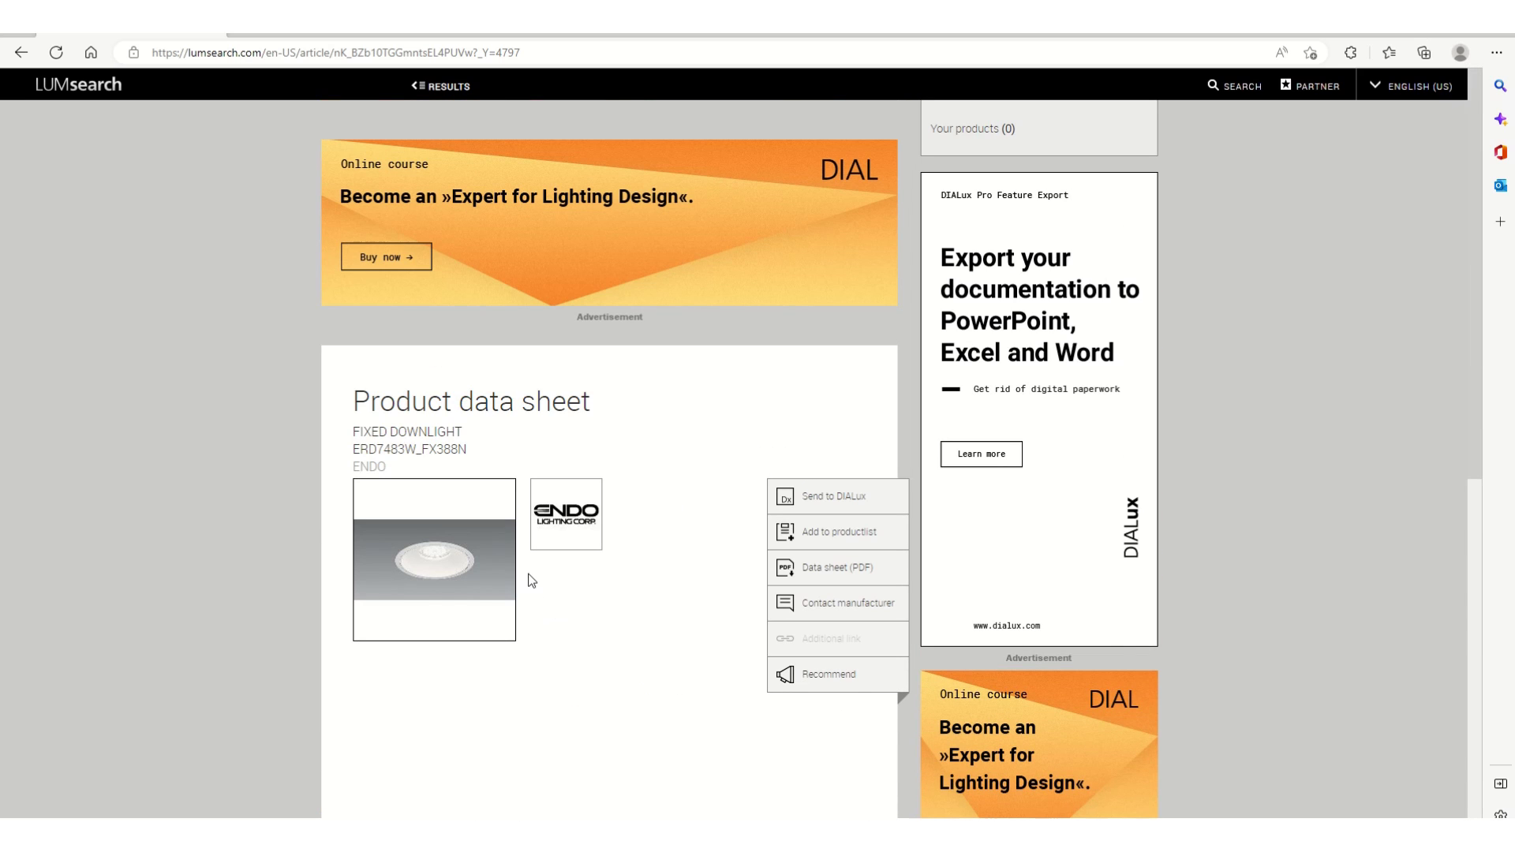
{"action": "left_click", "coordinate": [822, 508]}
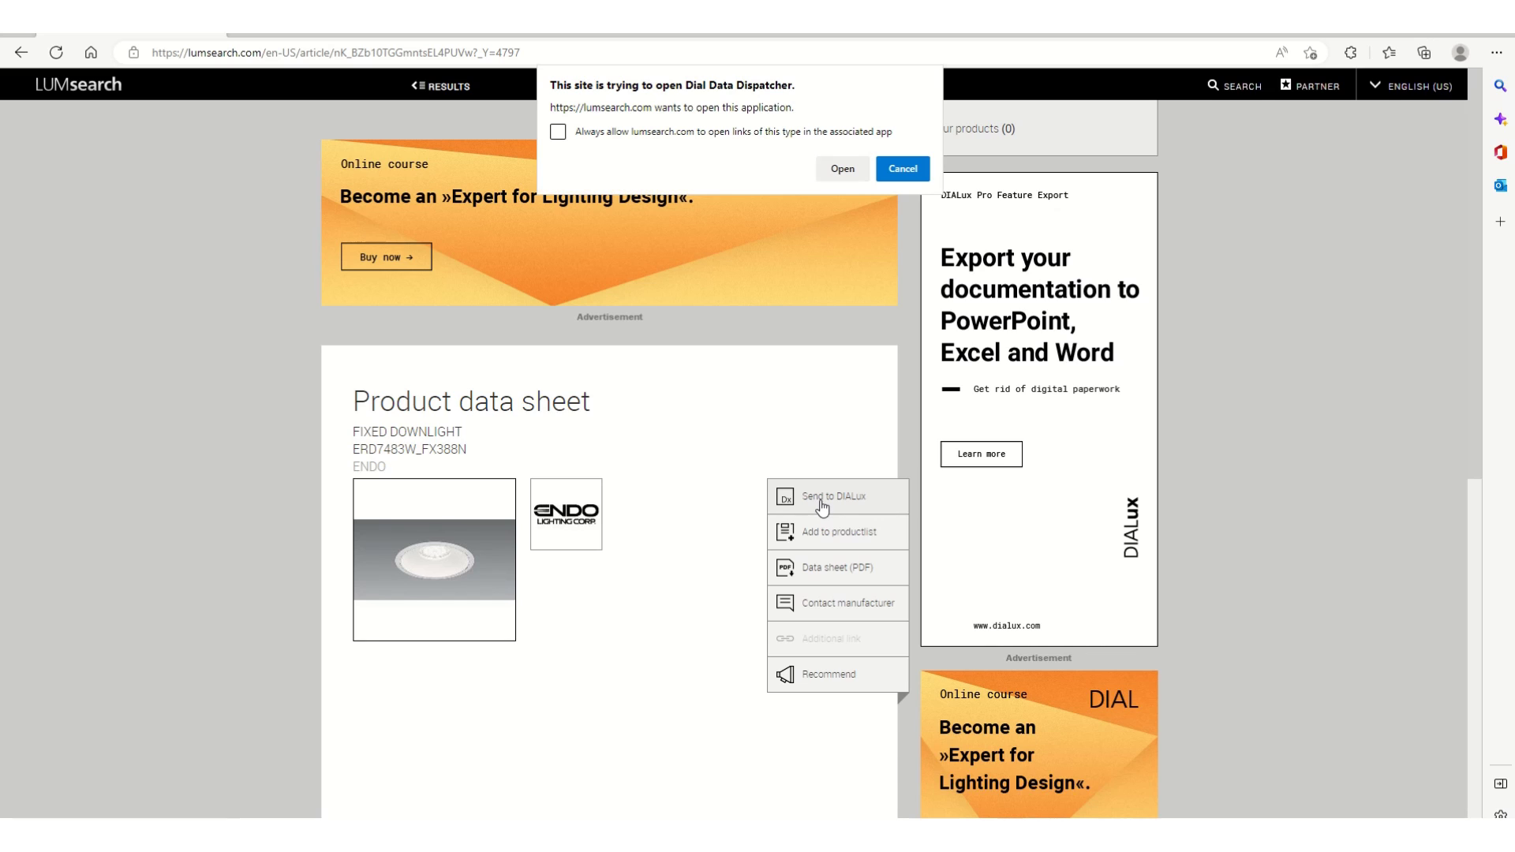
{"action": "left_click", "coordinate": [838, 171]}
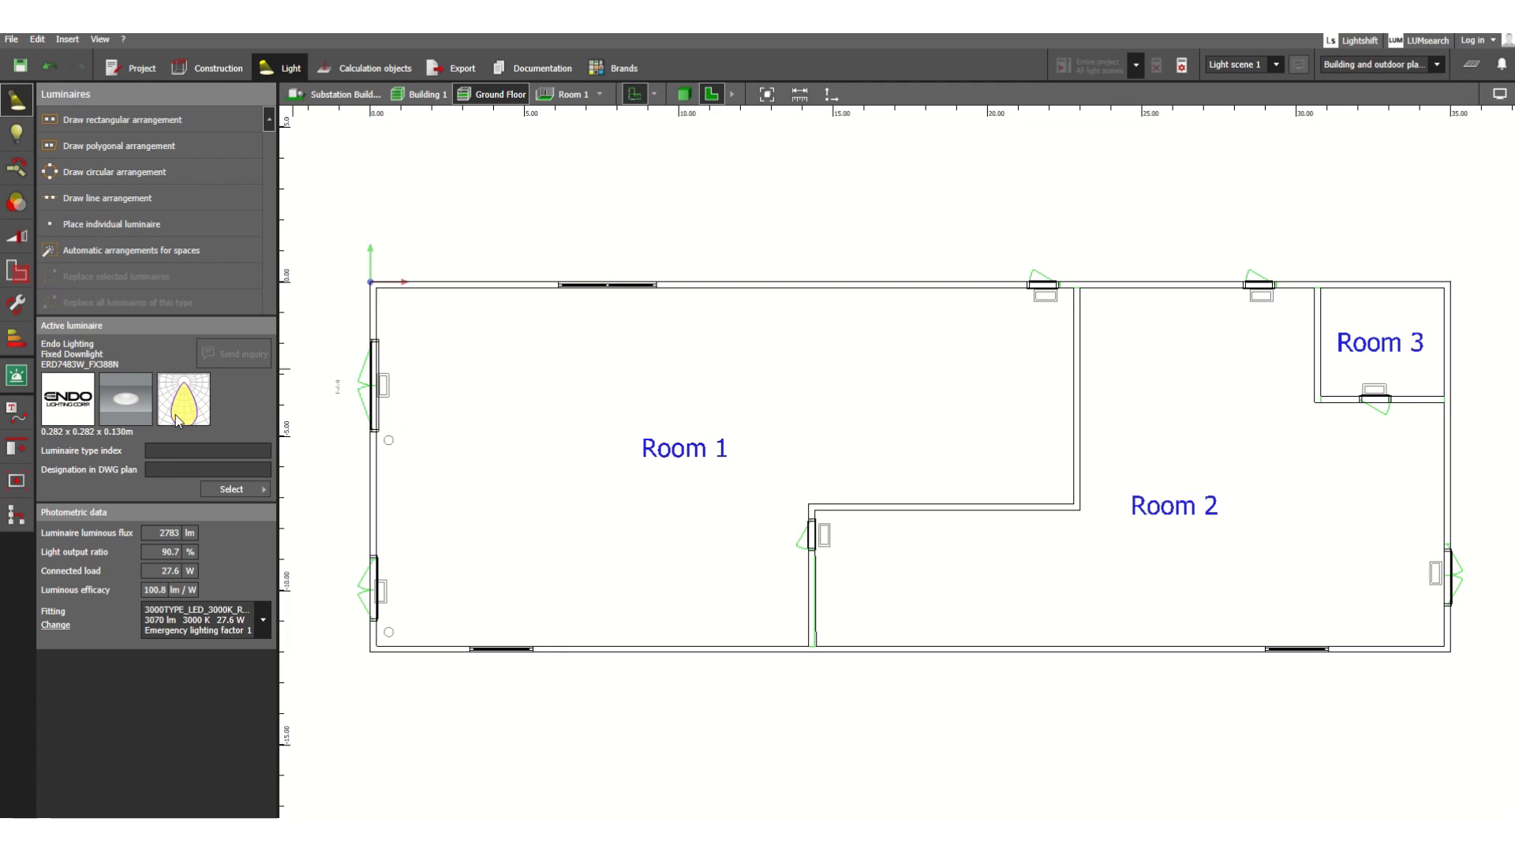
Set Room 1's utilization profile to the Control rooms template with the Plant rooms, switchgear rooms application.
{"action": "left_click", "coordinate": [229, 488]}
{"action": "left_click", "coordinate": [17, 276]}
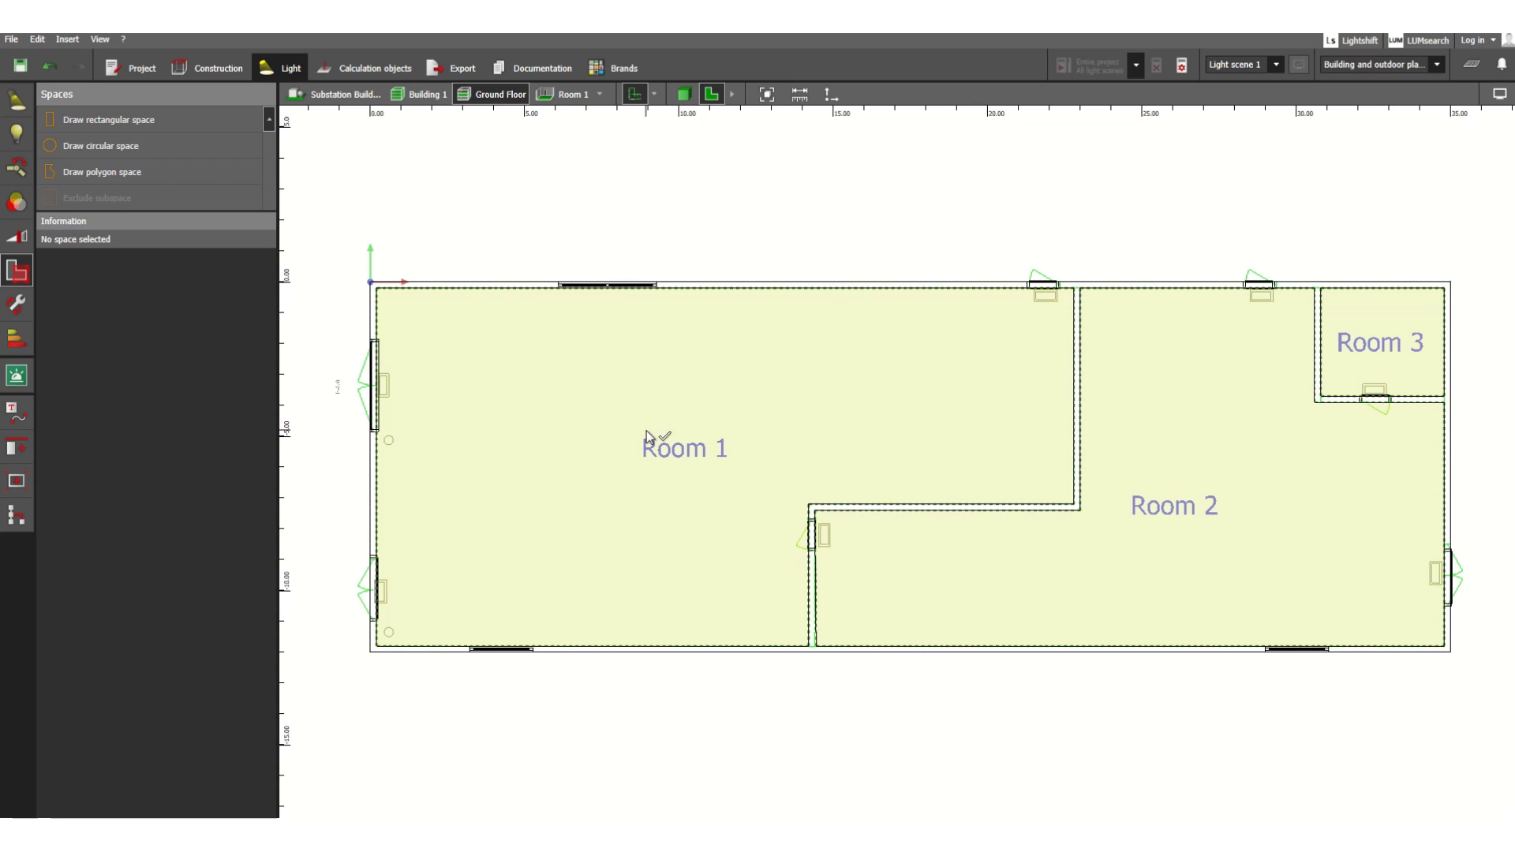
{"action": "left_click", "coordinate": [688, 456]}
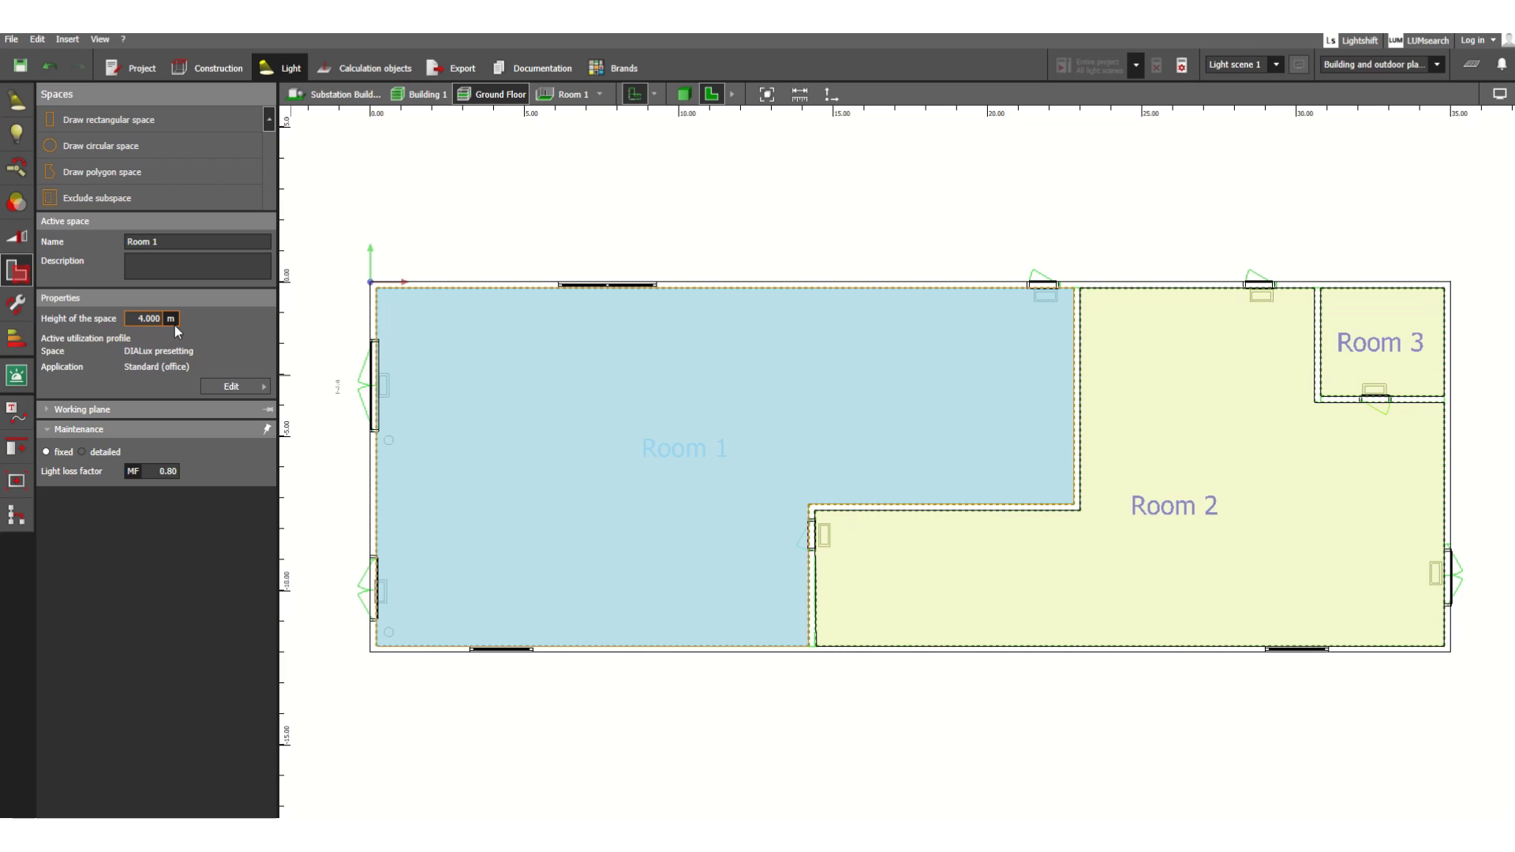
{"action": "left_click", "coordinate": [230, 387]}
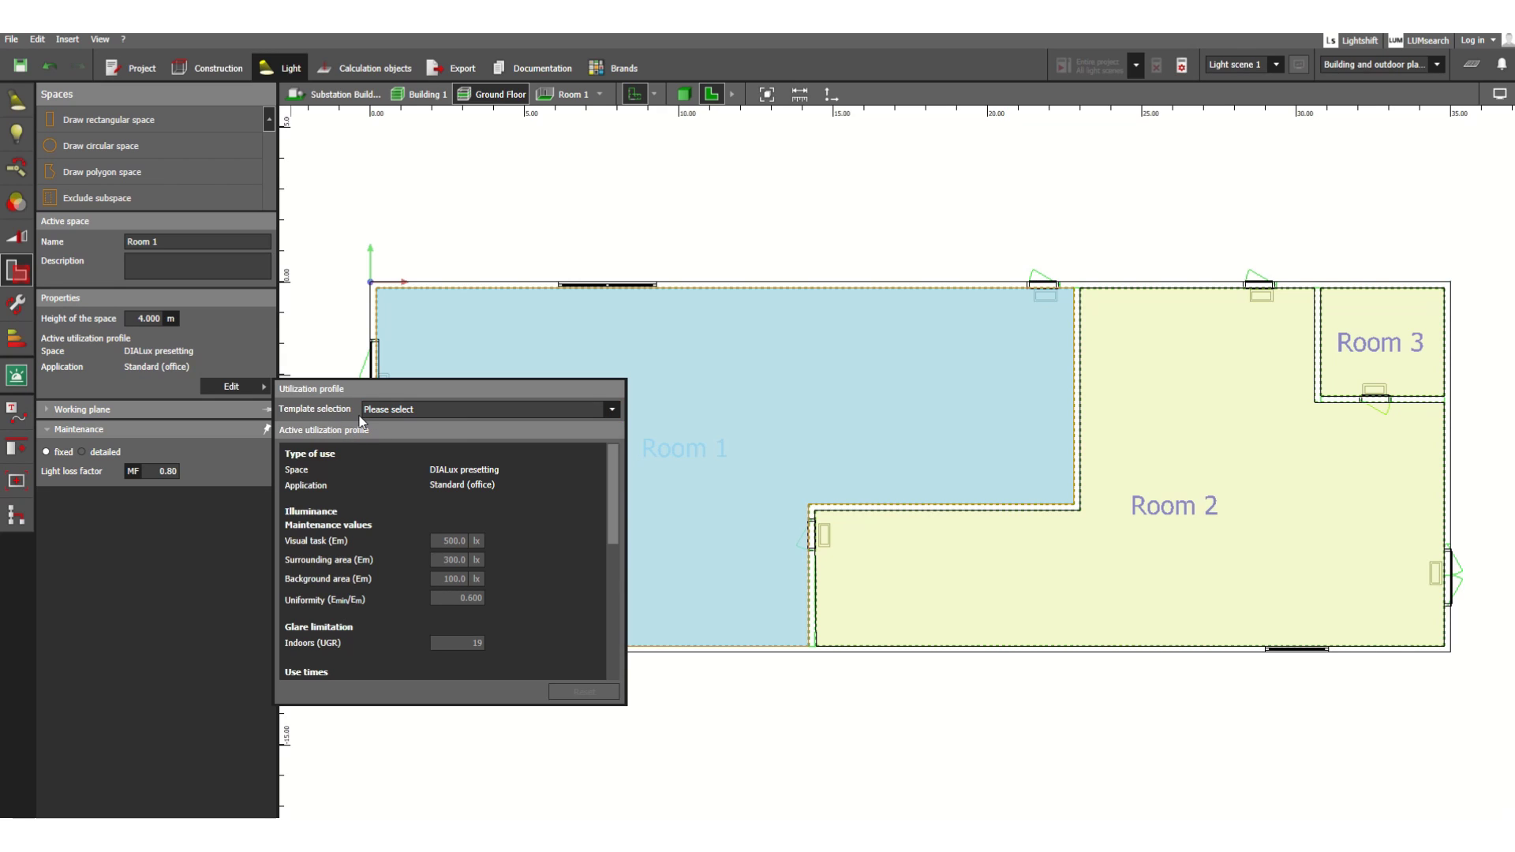
{"action": "left_click", "coordinate": [612, 410]}
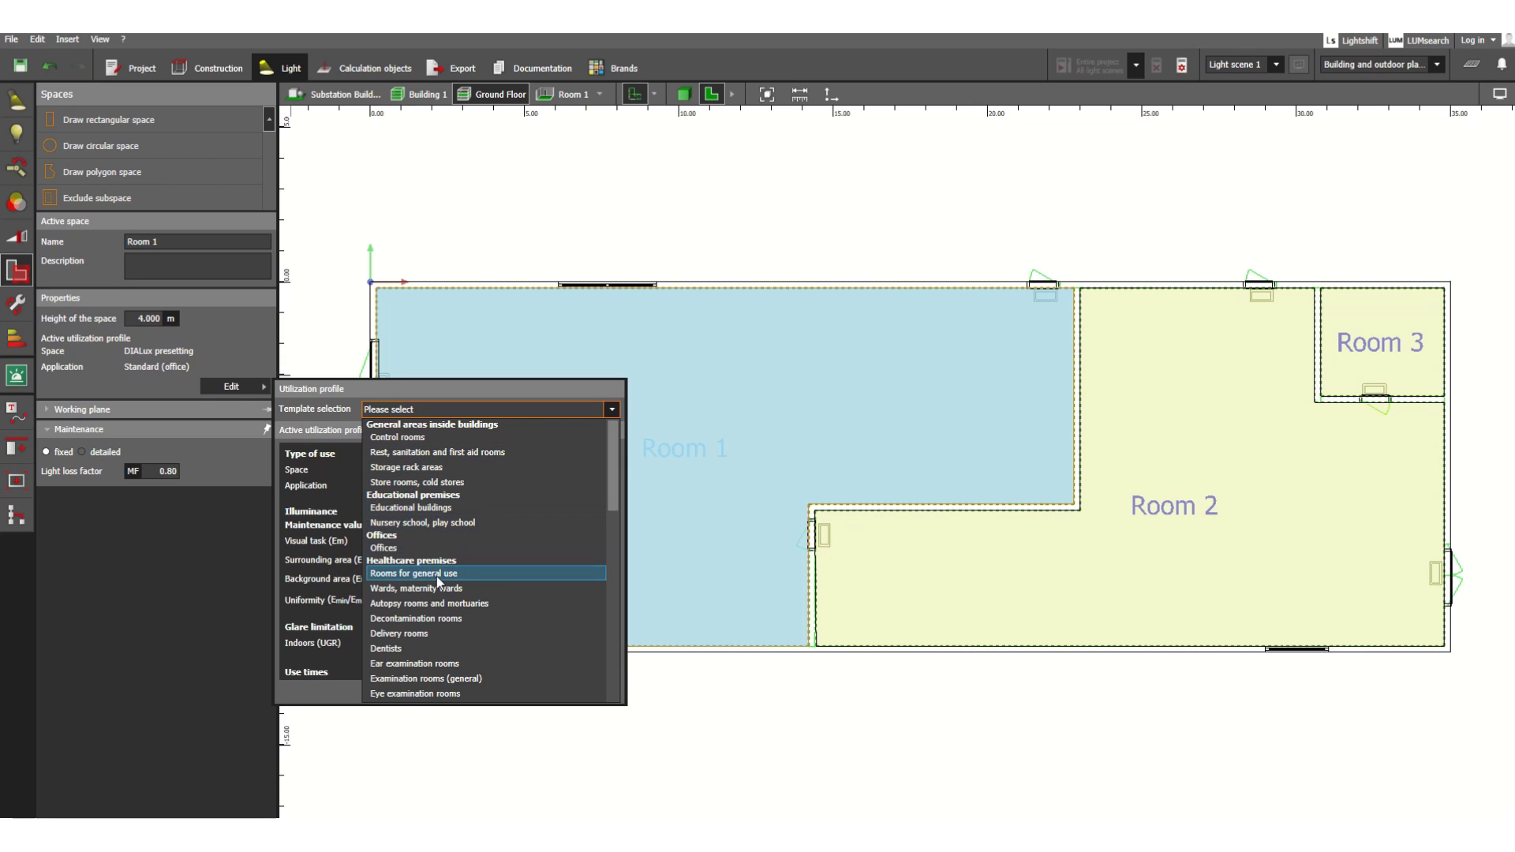
{"action": "left_click", "coordinate": [425, 437]}
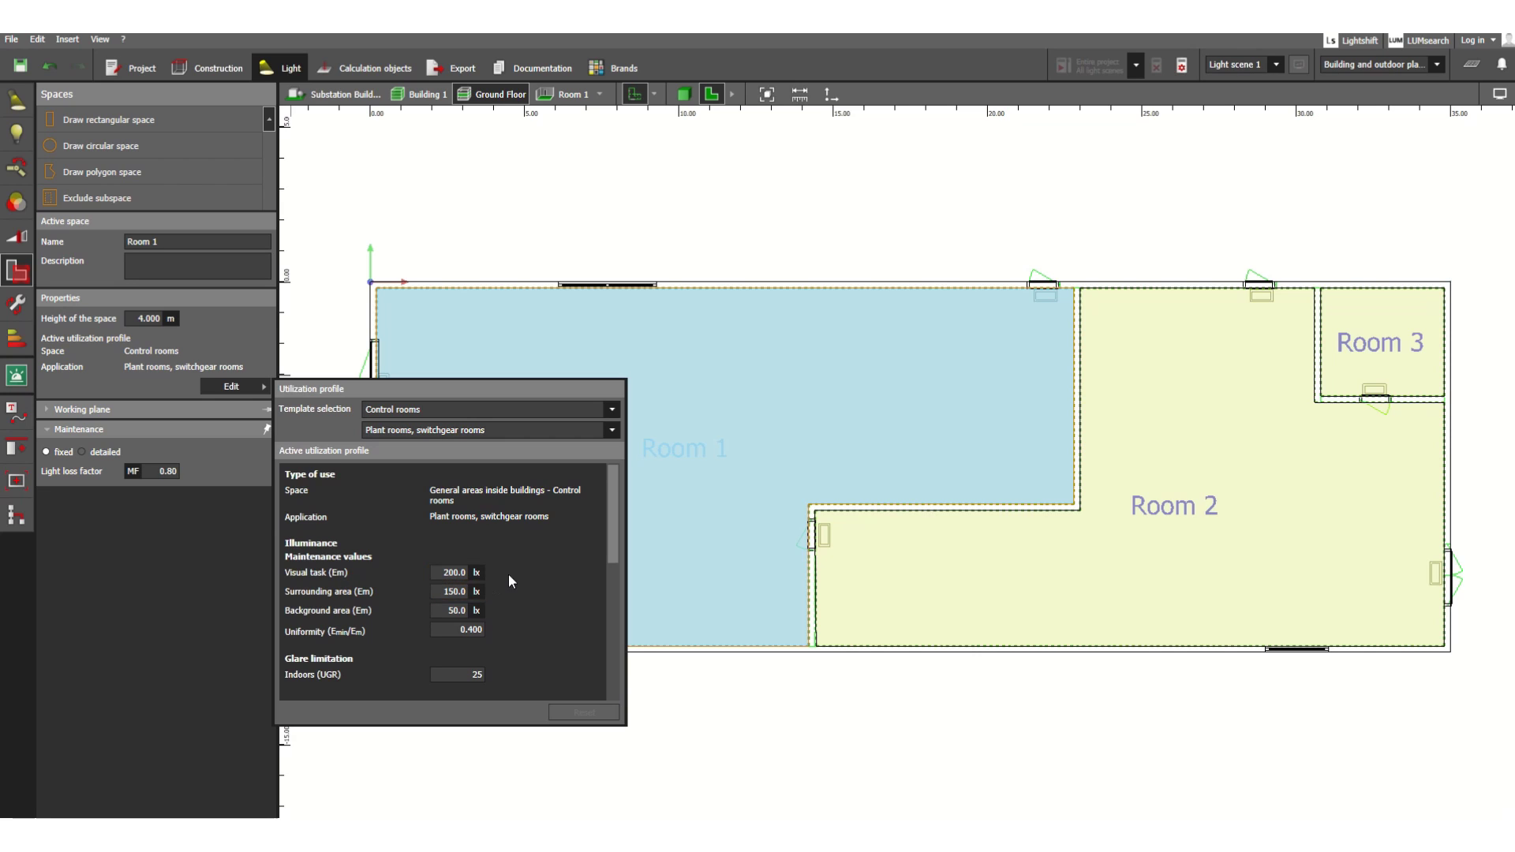
Review the illuminance maintenance values in Room 1's utilization profile and decline the reminder to save the project.
{"action": "scroll", "coordinate": [534, 566], "scroll_direction": "down", "scroll_amount": 1}
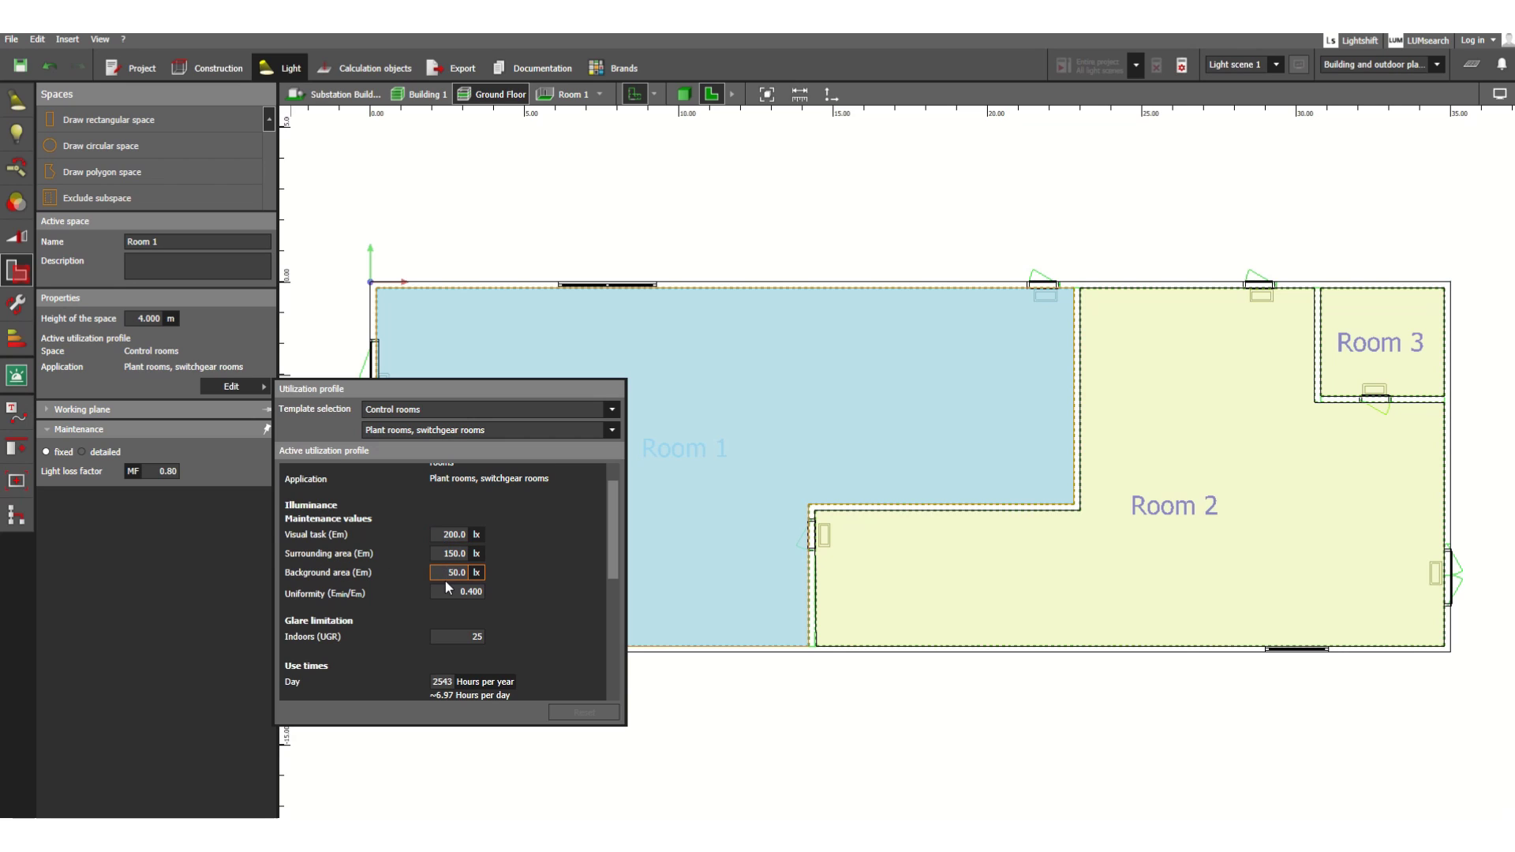
{"action": "key", "text": "Tab"}
{"action": "left_click", "coordinate": [445, 574]}
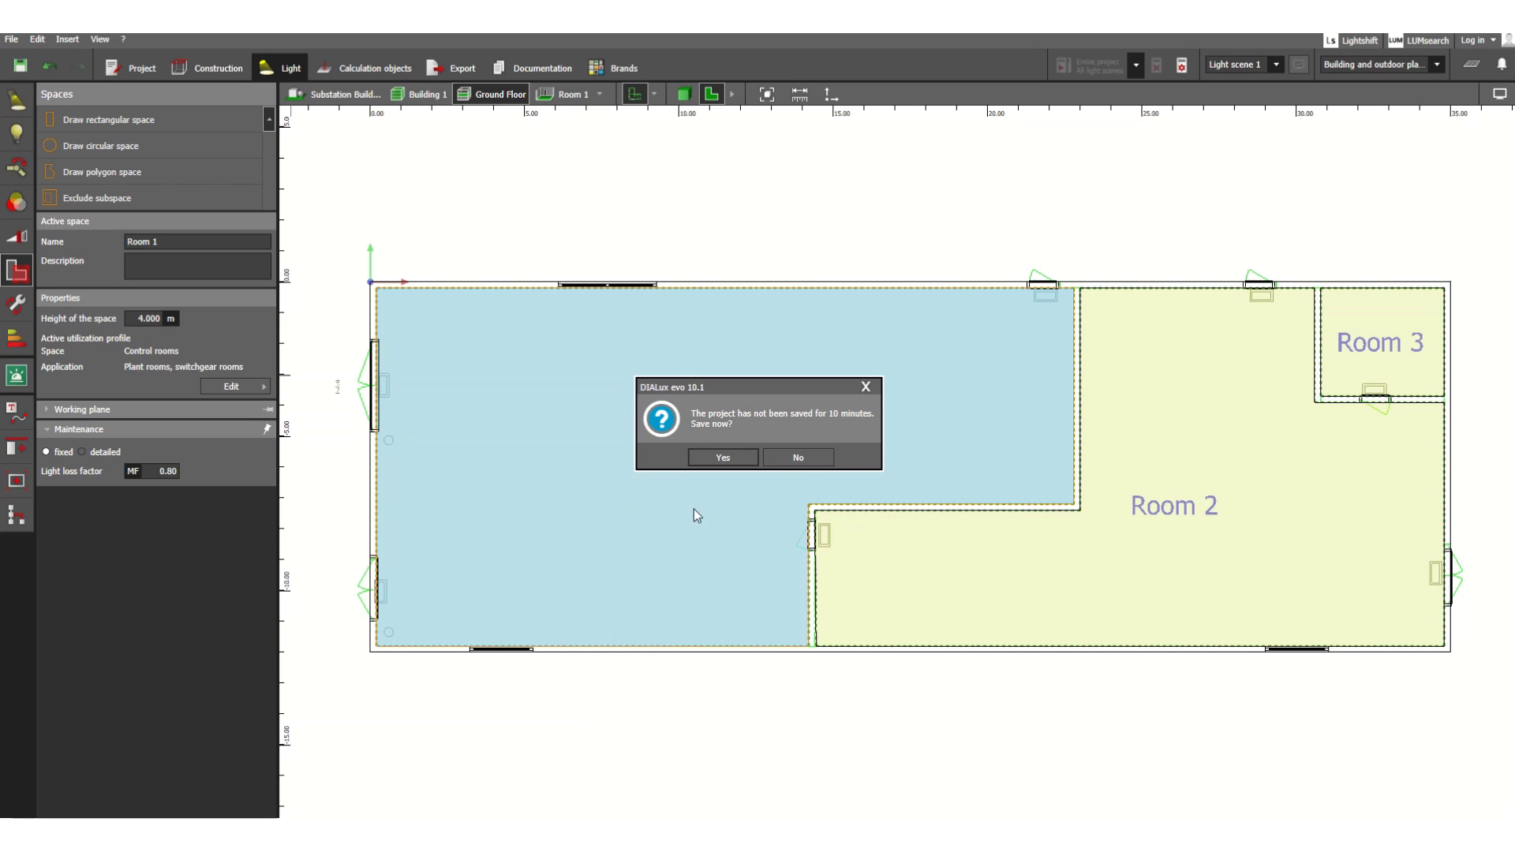
{"action": "left_click", "coordinate": [805, 458]}
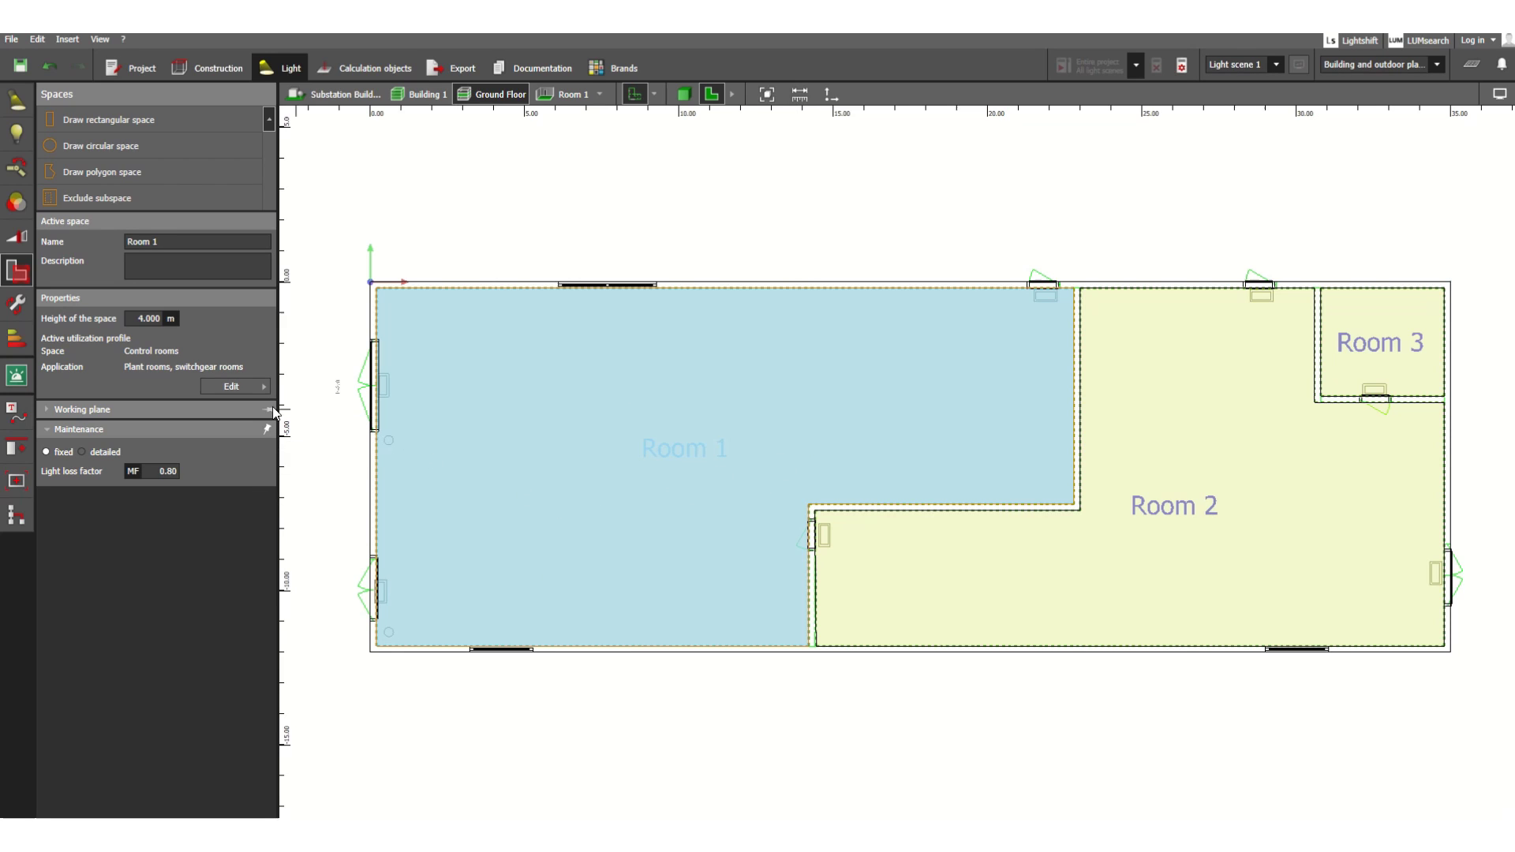
Examine the glare limitation, use times, working plane height and maintenance intervals in Room 1's utilization profile.
{"action": "left_click", "coordinate": [235, 387]}
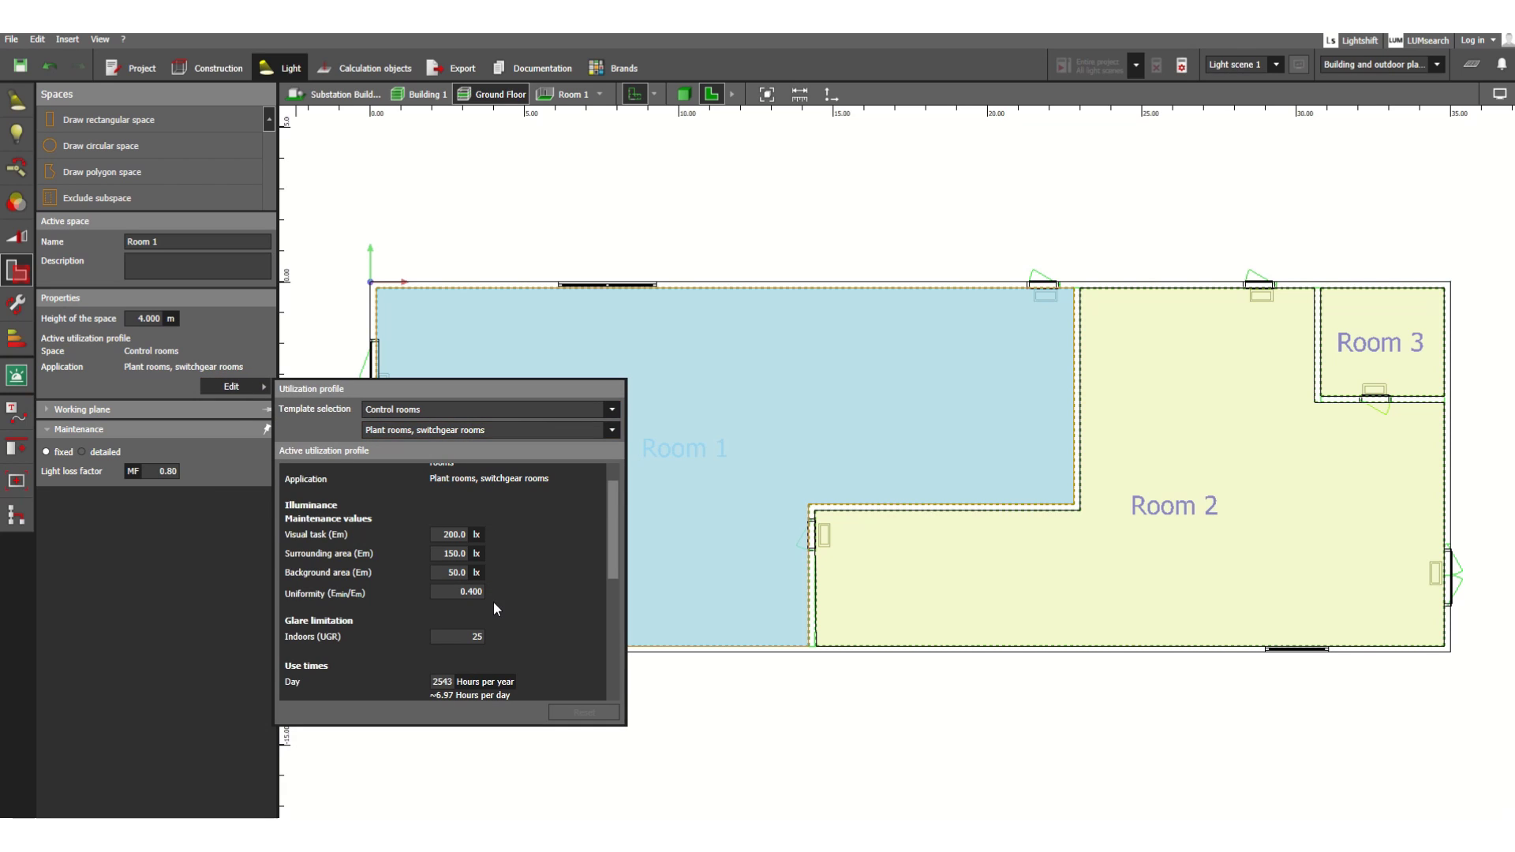
{"action": "scroll", "coordinate": [494, 603], "scroll_direction": "down", "scroll_amount": 2}
{"action": "scroll", "coordinate": [382, 557], "scroll_direction": "down", "scroll_amount": 2}
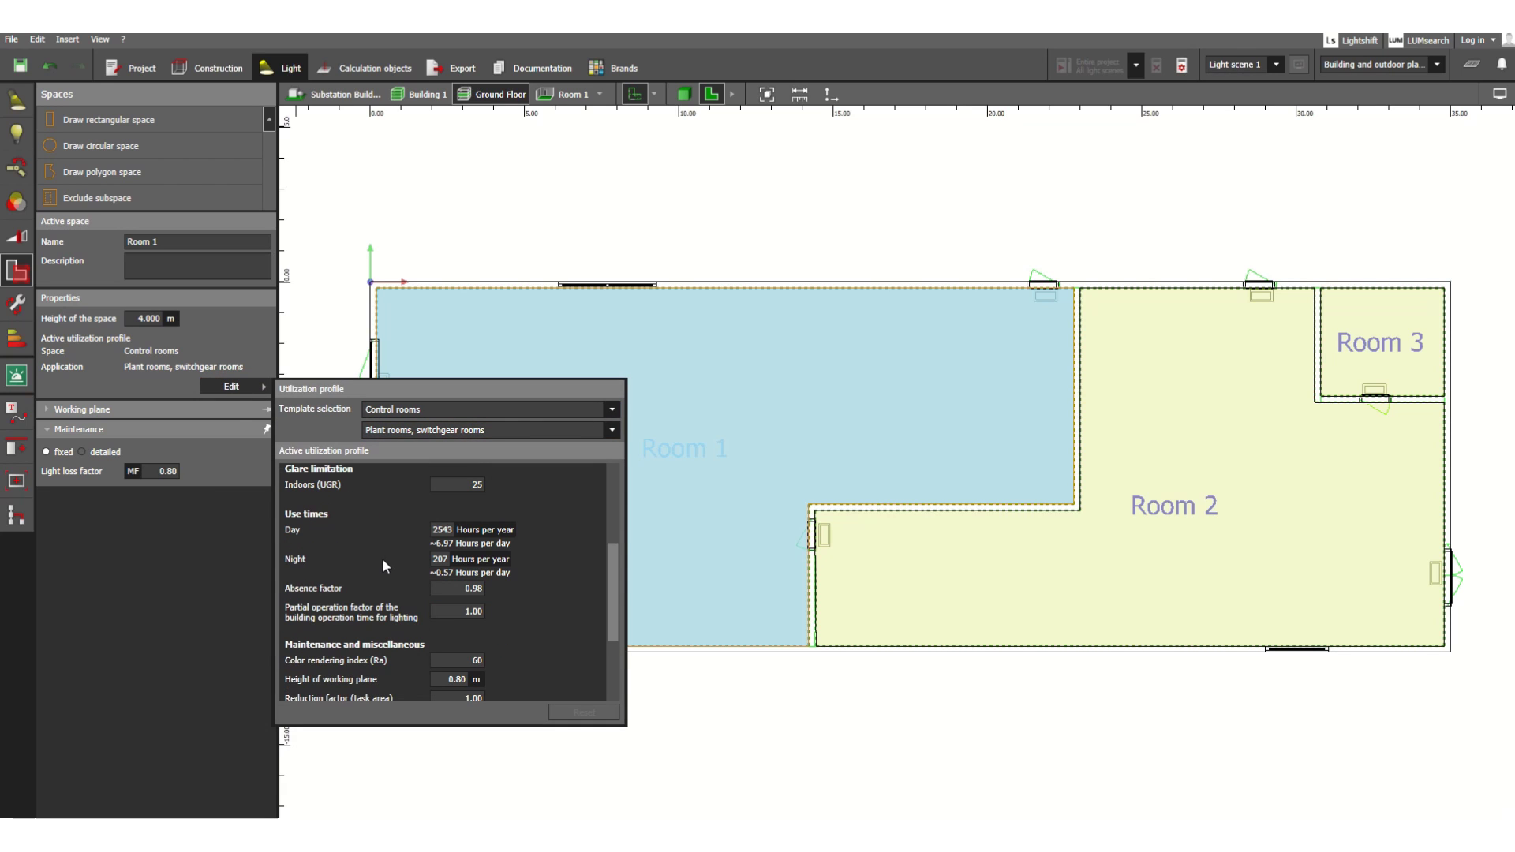
{"action": "scroll", "coordinate": [461, 489], "scroll_direction": "down", "scroll_amount": 1}
{"action": "left_click", "coordinate": [432, 495]}
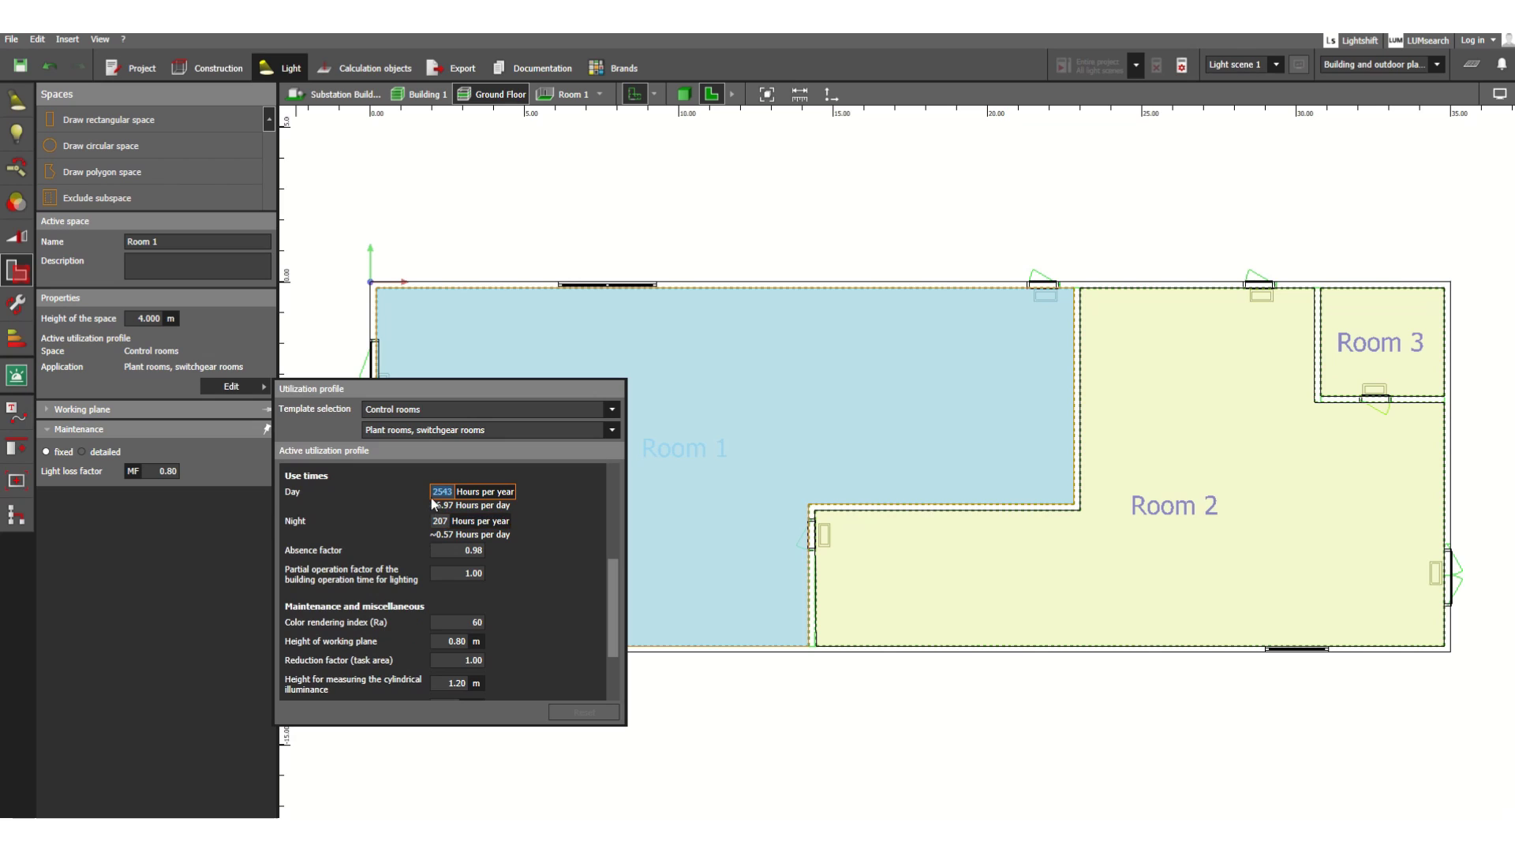
{"action": "scroll", "coordinate": [434, 547], "scroll_direction": "down", "scroll_amount": 1}
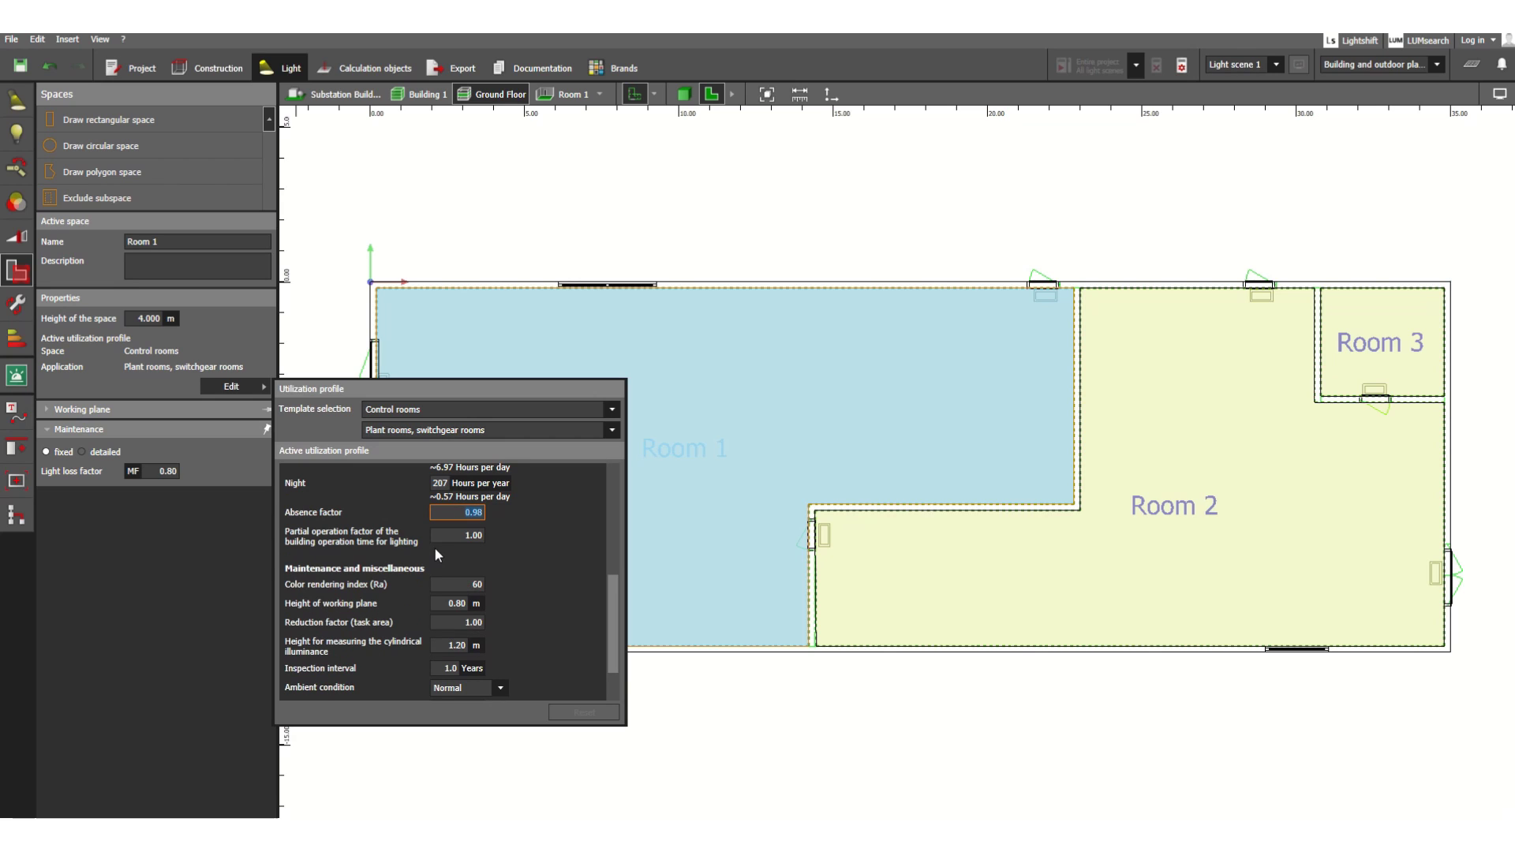
{"action": "left_click", "coordinate": [446, 536]}
{"action": "scroll", "coordinate": [446, 539], "scroll_direction": "down", "scroll_amount": 1}
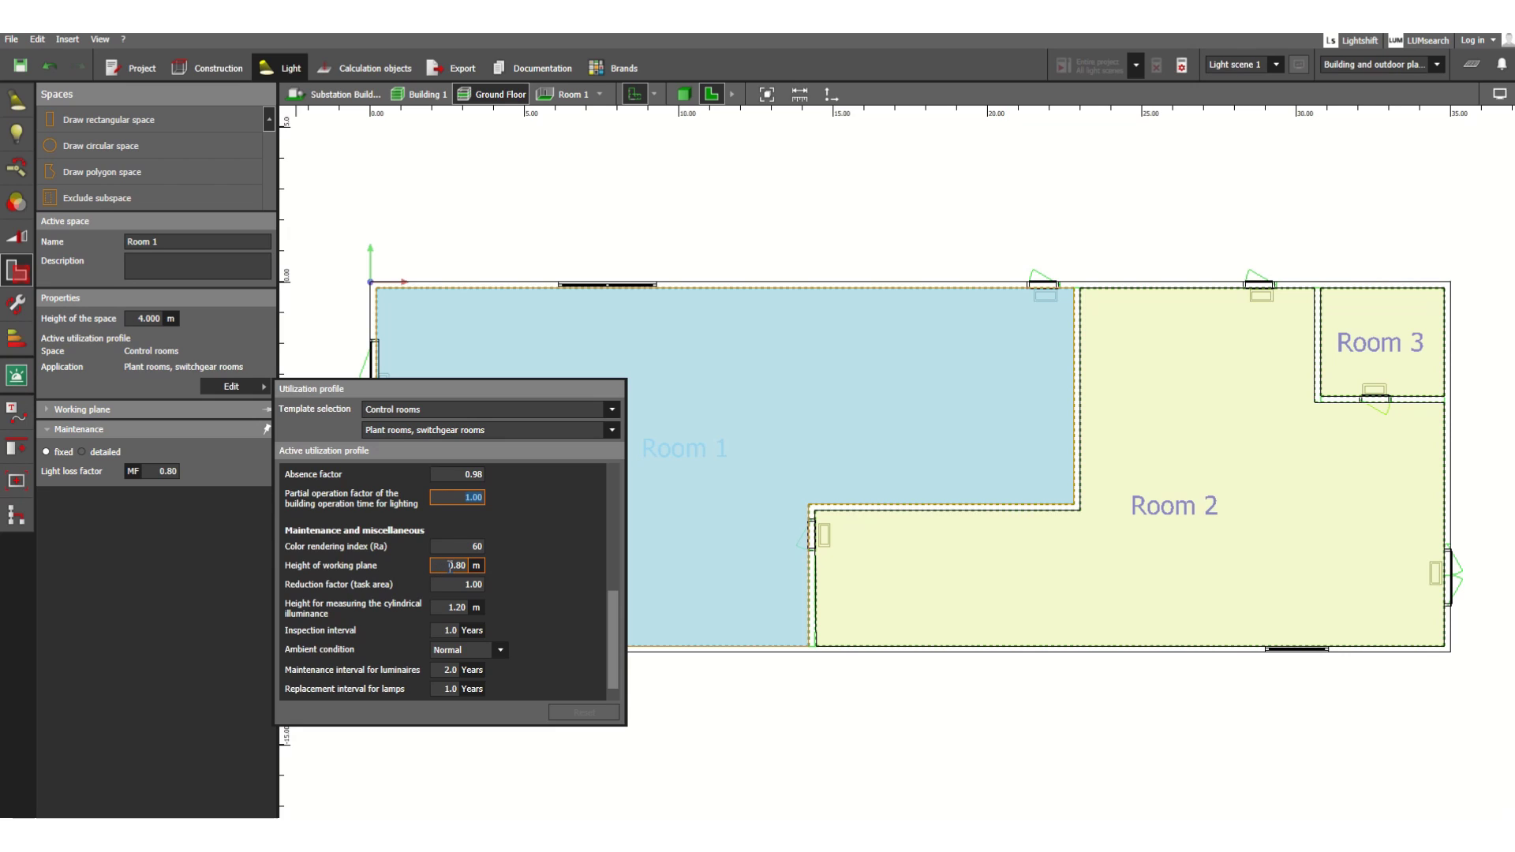
{"action": "left_click", "coordinate": [456, 566]}
{"action": "scroll", "coordinate": [500, 544], "scroll_direction": "up", "scroll_amount": 3}
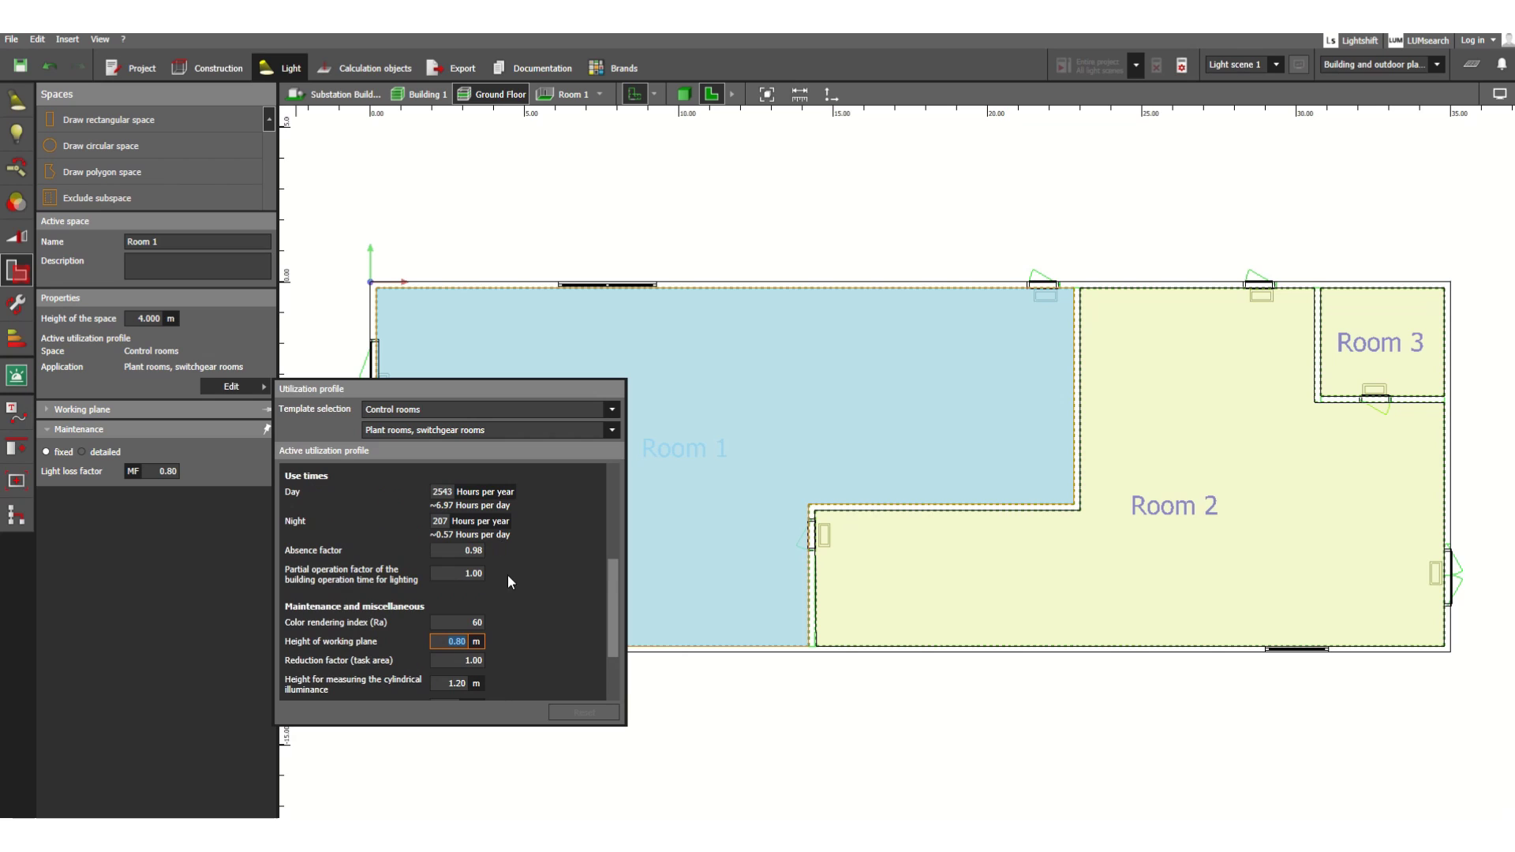
{"action": "scroll", "coordinate": [511, 592], "scroll_direction": "down", "scroll_amount": 4}
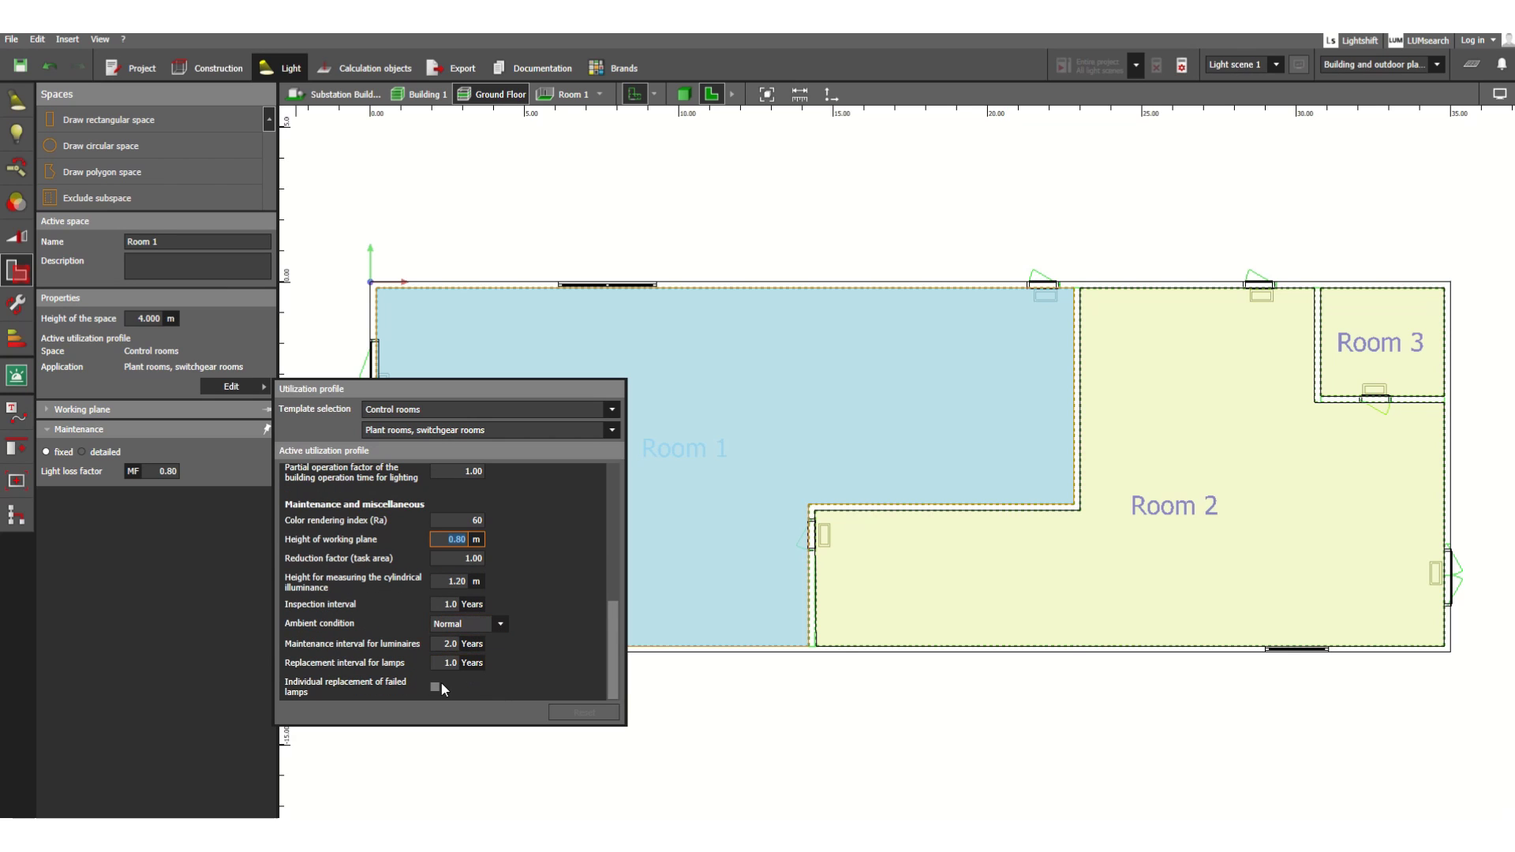
{"action": "scroll", "coordinate": [538, 639], "scroll_direction": "up", "scroll_amount": 8}
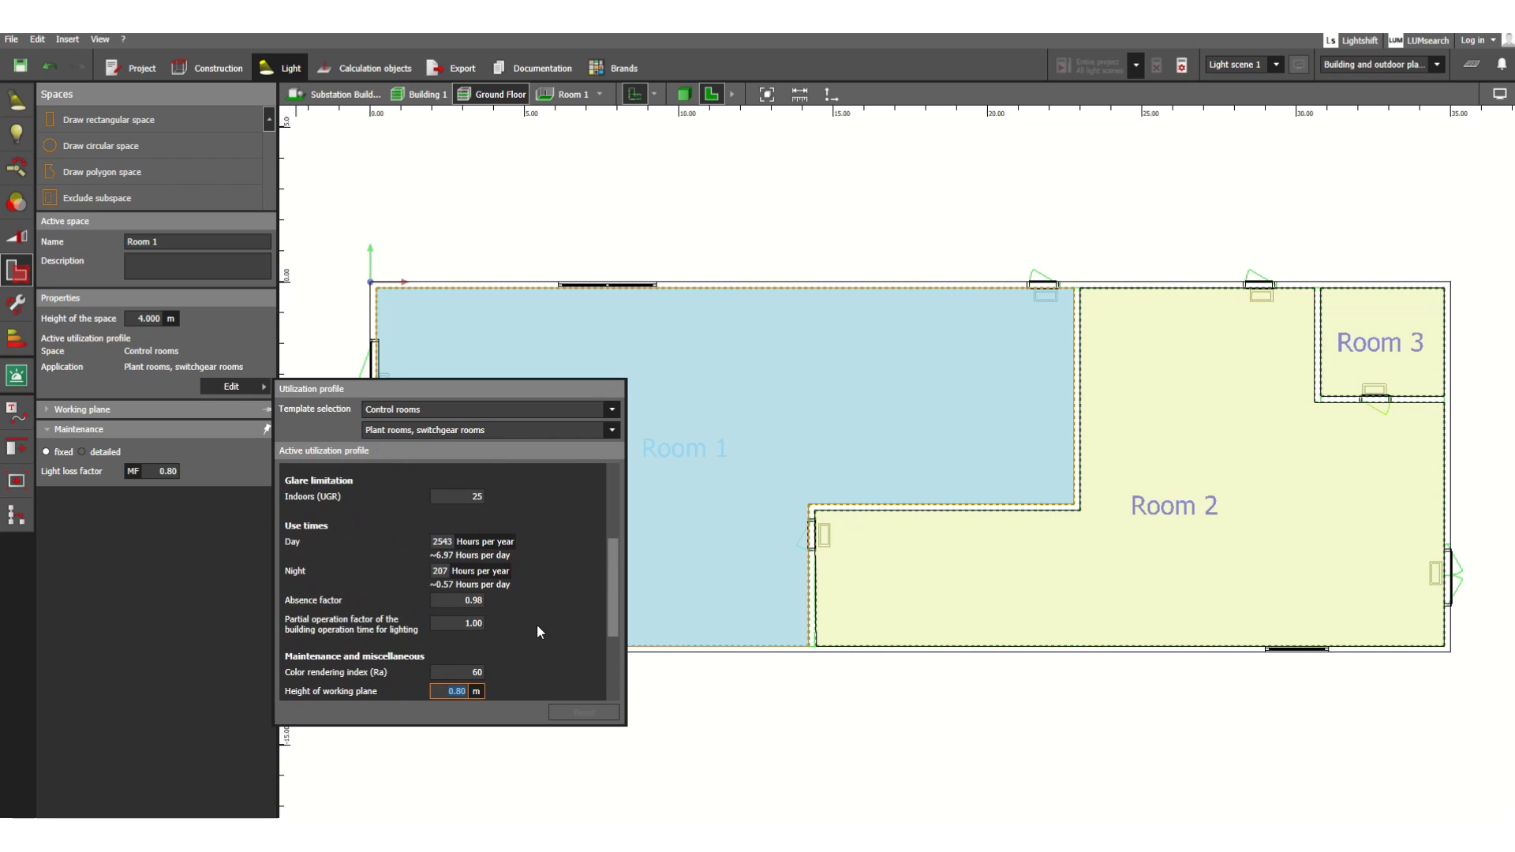
{"action": "left_click", "coordinate": [213, 335]}
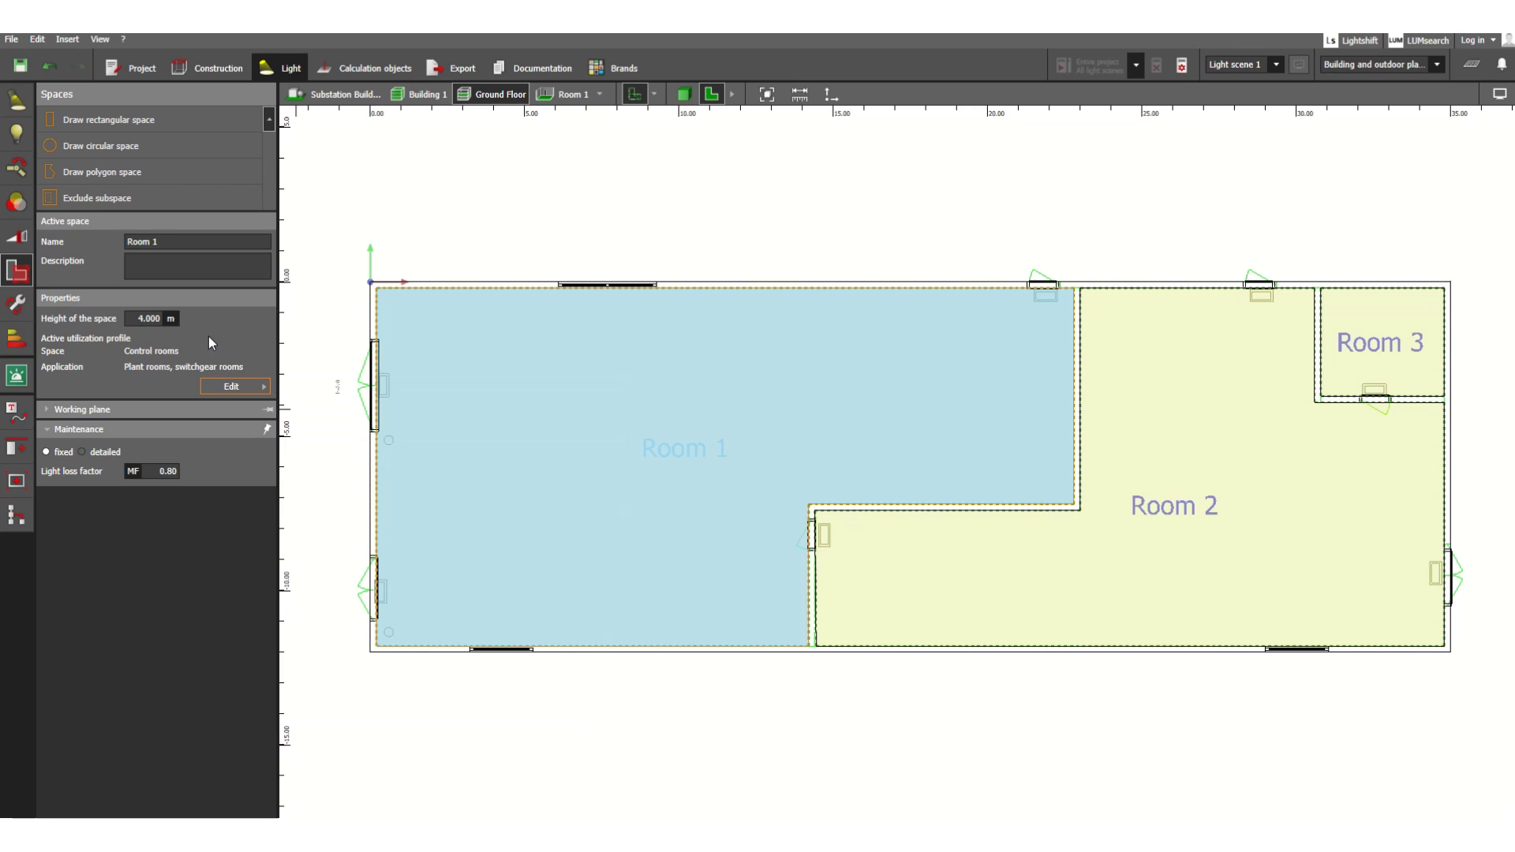
Inspect the name and height settings of Room 1's working plane.
{"action": "left_click", "coordinate": [45, 415]}
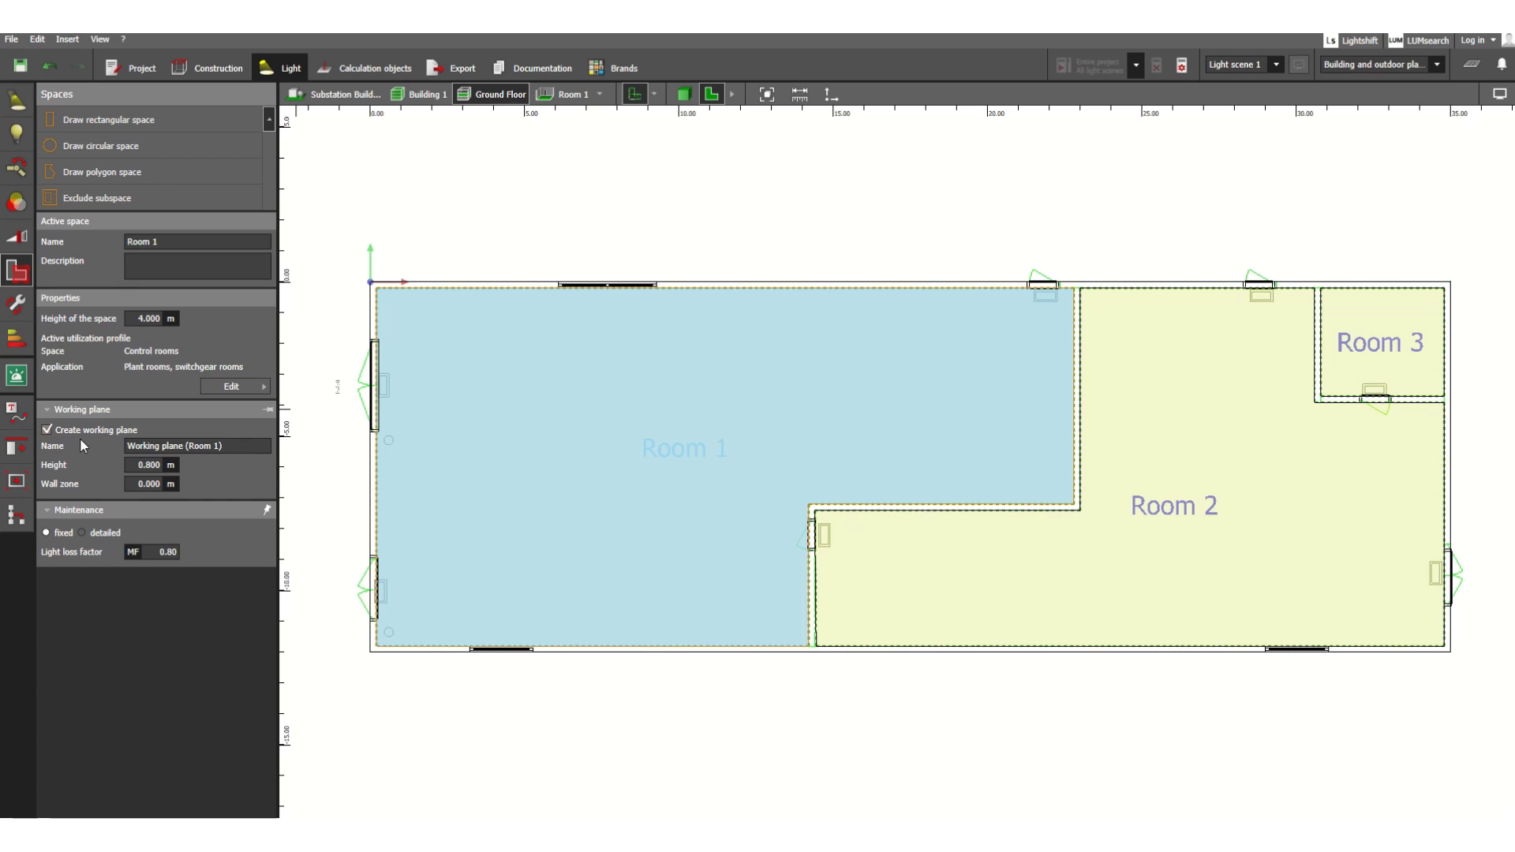
{"action": "left_click", "coordinate": [187, 447]}
{"action": "left_click", "coordinate": [140, 469]}
{"action": "left_click", "coordinate": [155, 470]}
Try the detailed maintenance method for Room 1 with a Very clean ambient condition, and return it to Normal and the fixed method.
{"action": "left_click", "coordinate": [45, 533]}
{"action": "left_click", "coordinate": [82, 532]}
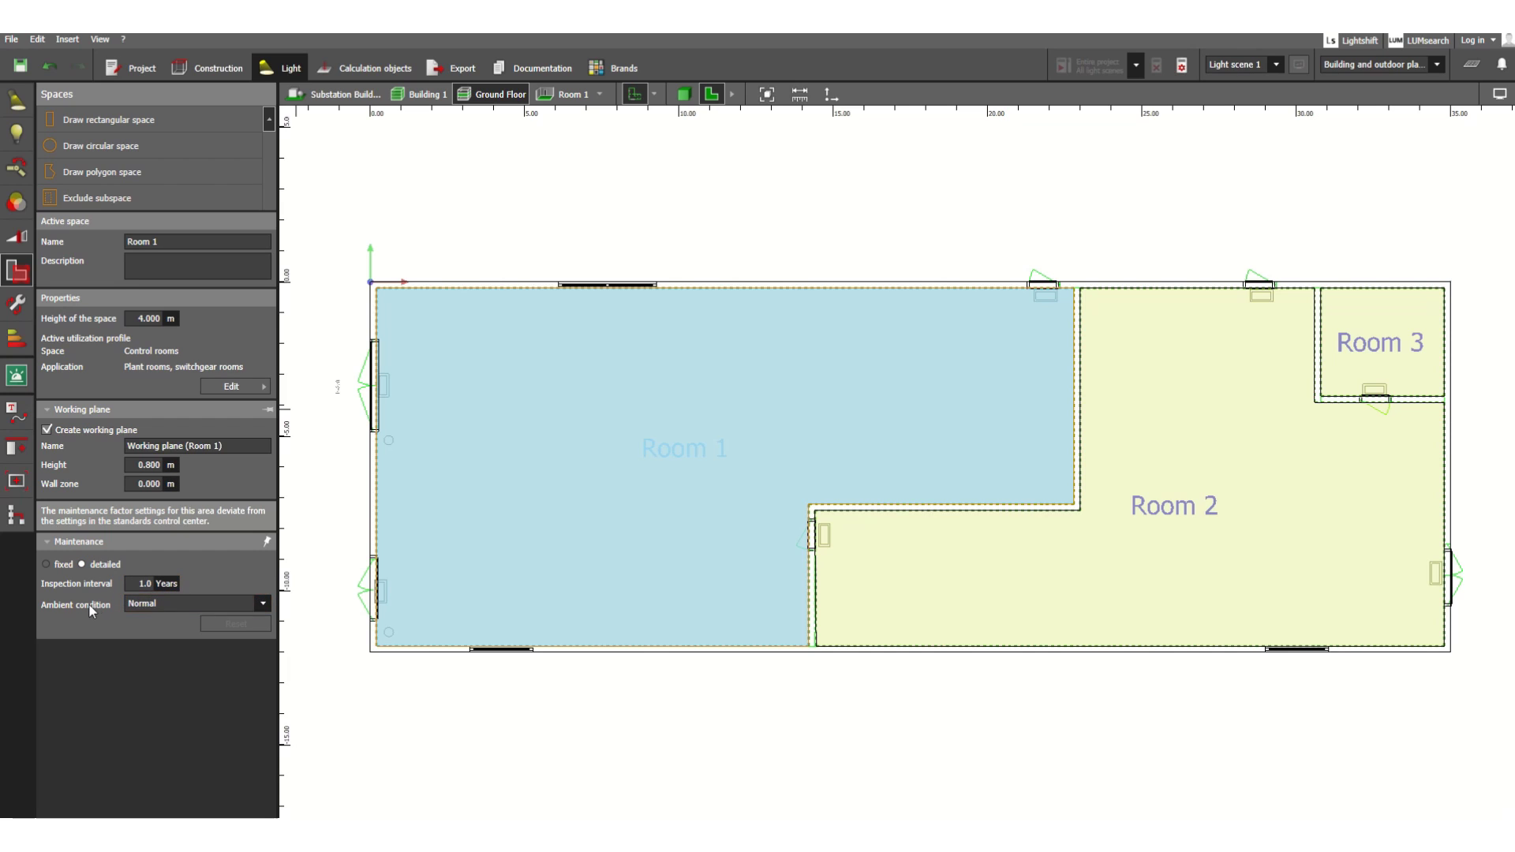
{"action": "left_click", "coordinate": [263, 603]}
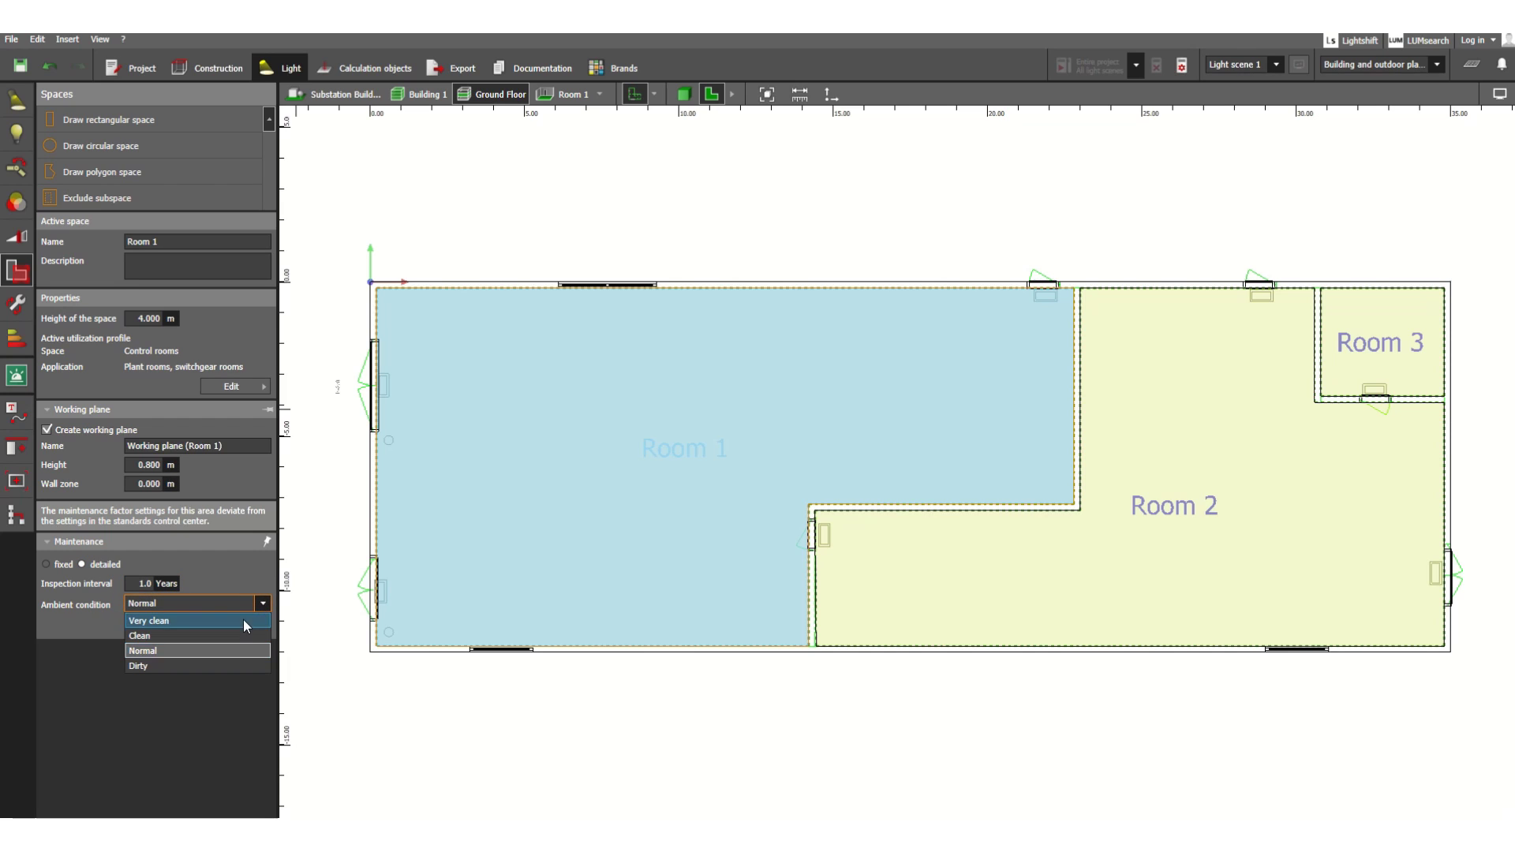
{"action": "left_click", "coordinate": [186, 620]}
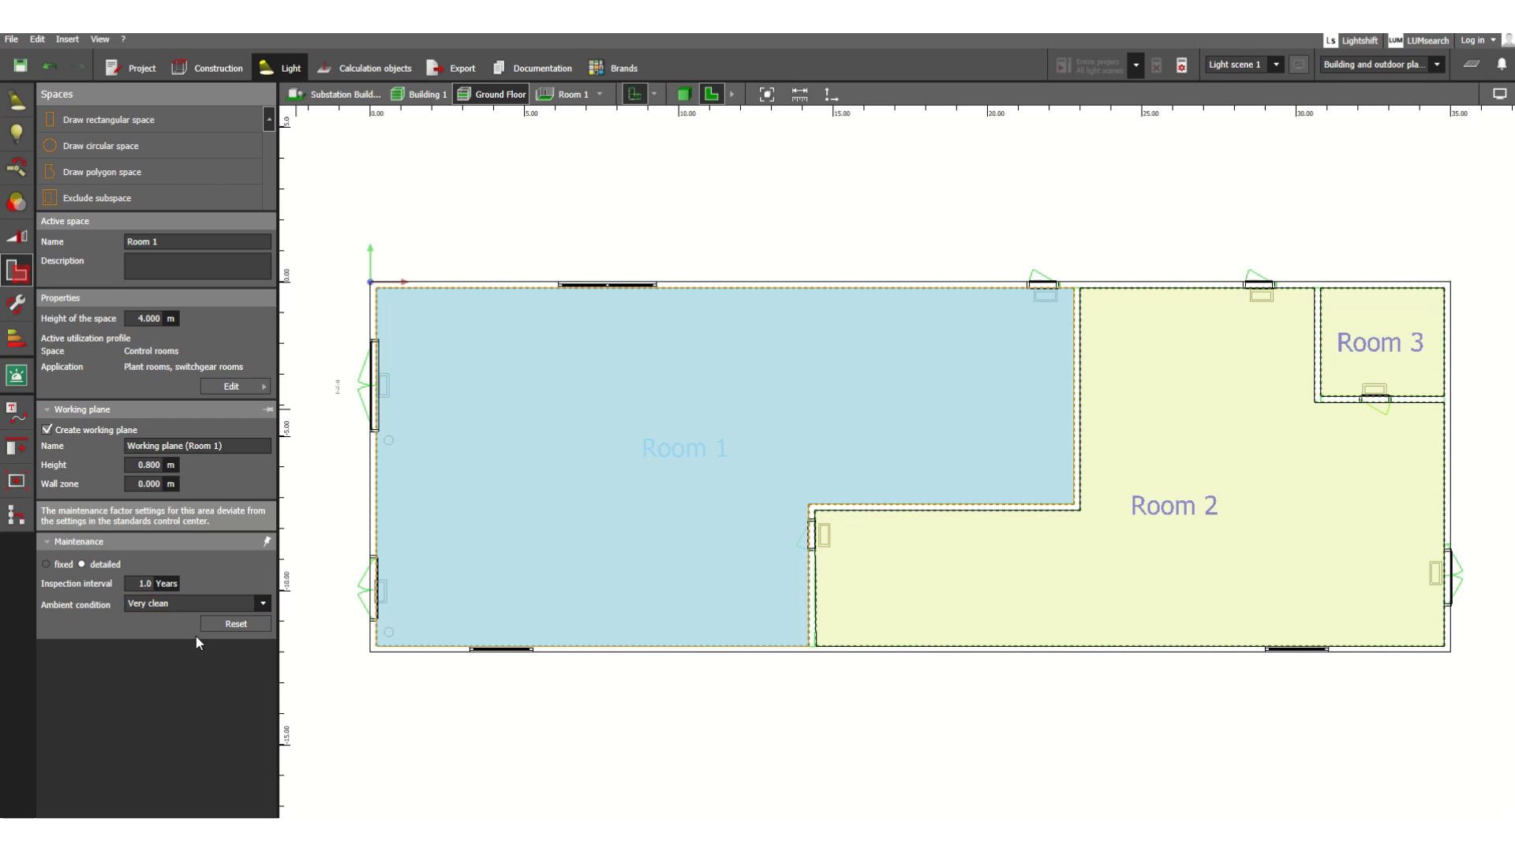
{"action": "double_click", "coordinate": [137, 584]}
{"action": "left_click", "coordinate": [262, 603]}
{"action": "left_click", "coordinate": [169, 650]}
{"action": "left_click", "coordinate": [62, 564]}
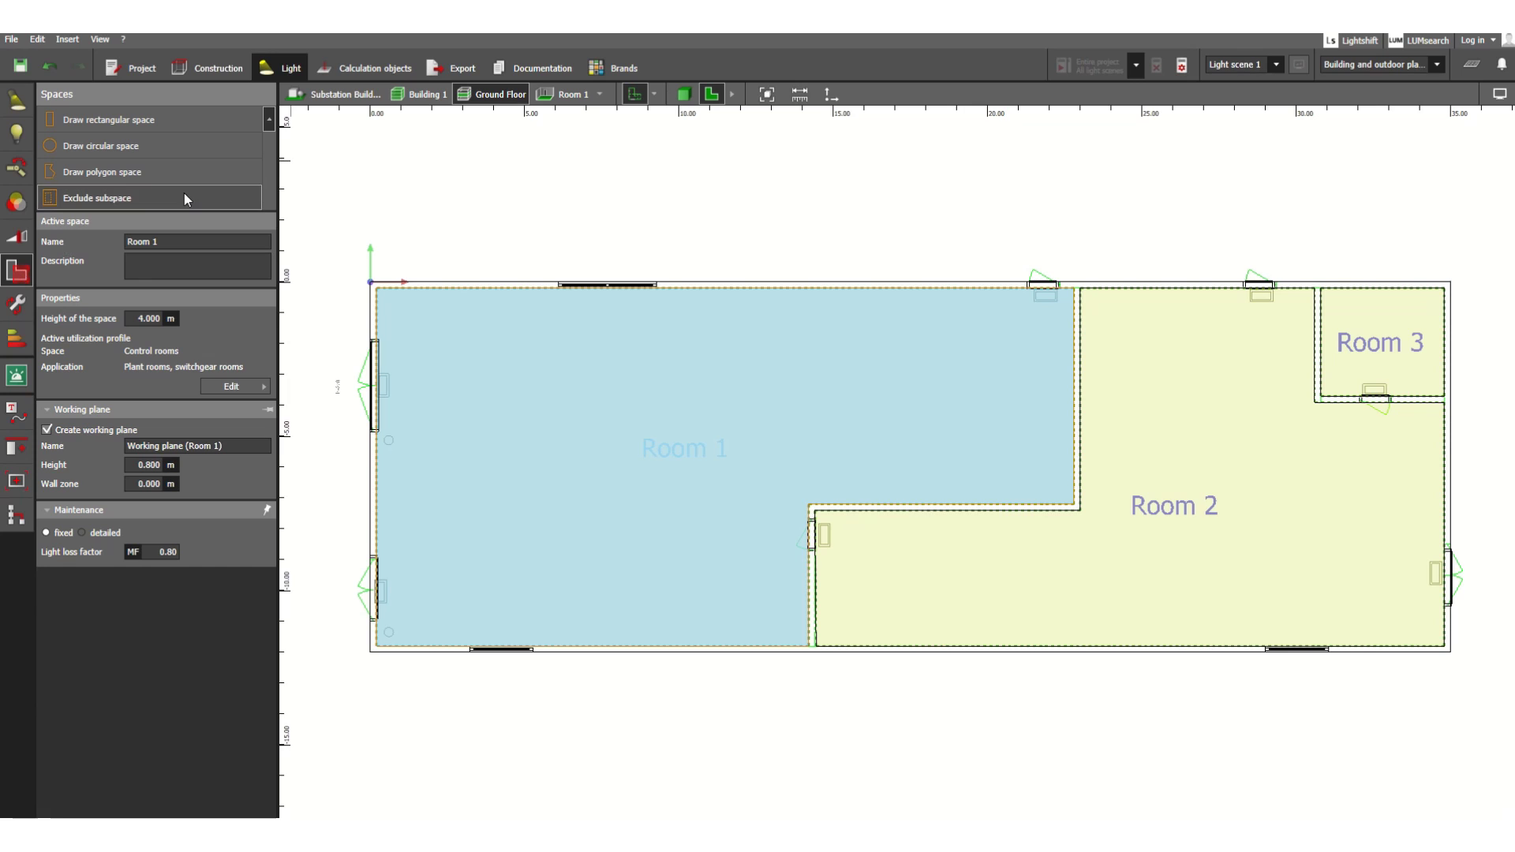
Apply the Control rooms template with the Plant rooms, switchgear rooms application to Room 2's utilization profile.
{"action": "left_click", "coordinate": [1200, 514]}
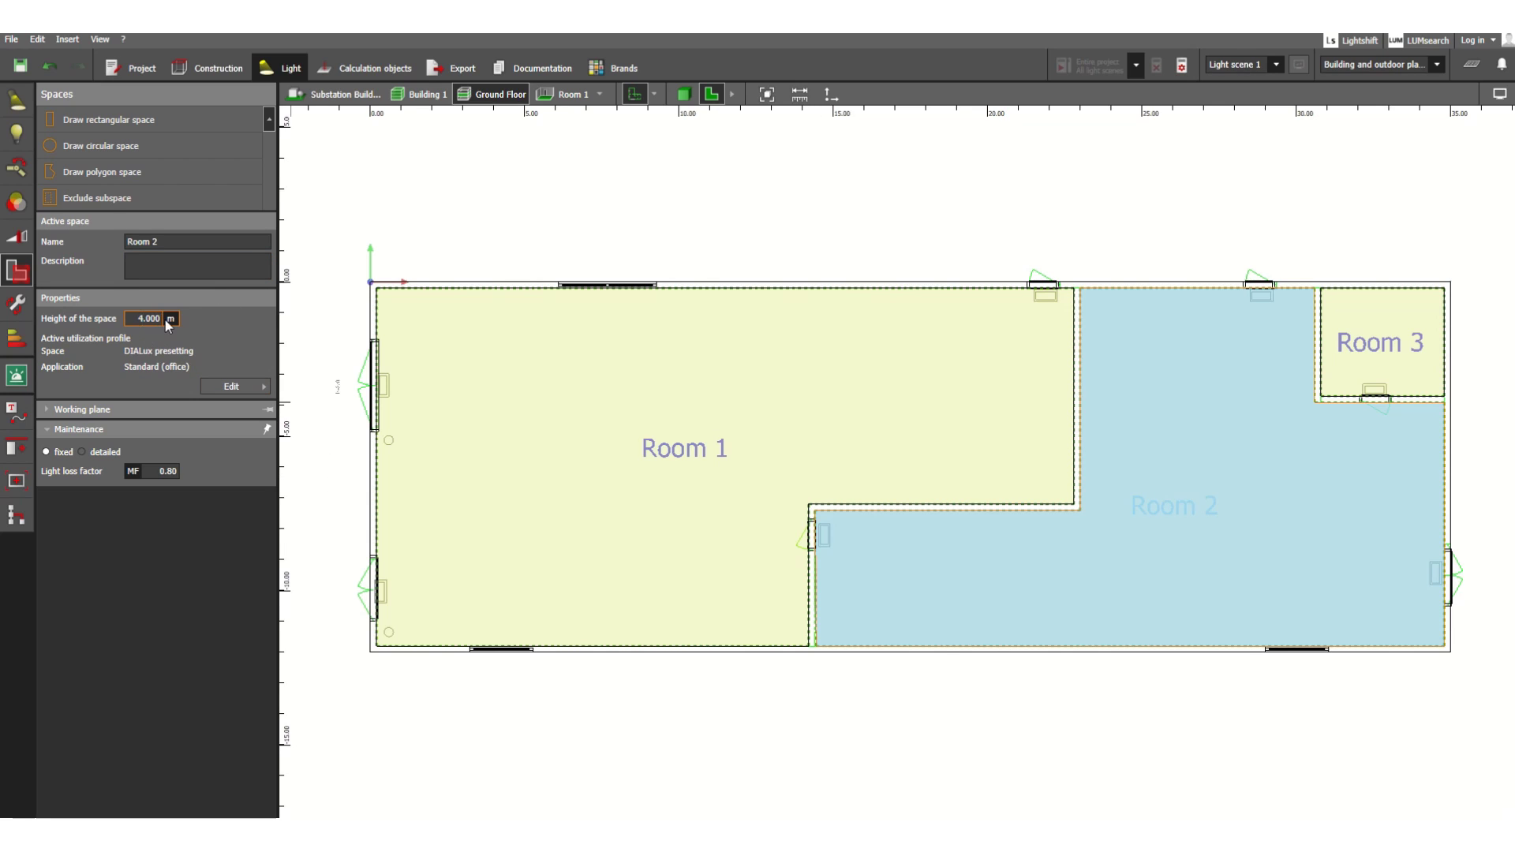
{"action": "left_click", "coordinate": [238, 385]}
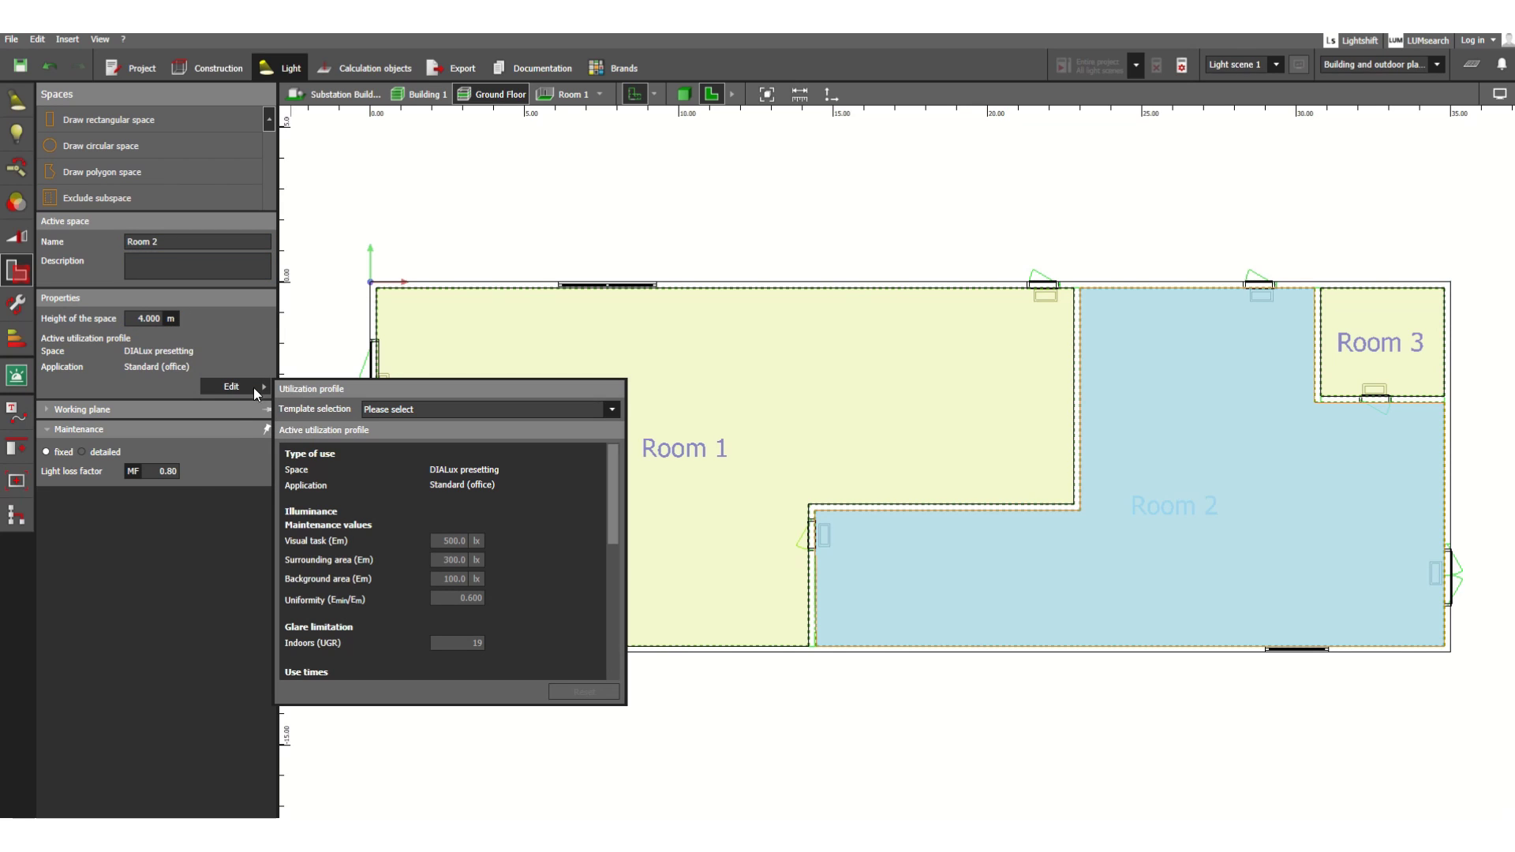
{"action": "left_click", "coordinate": [613, 411]}
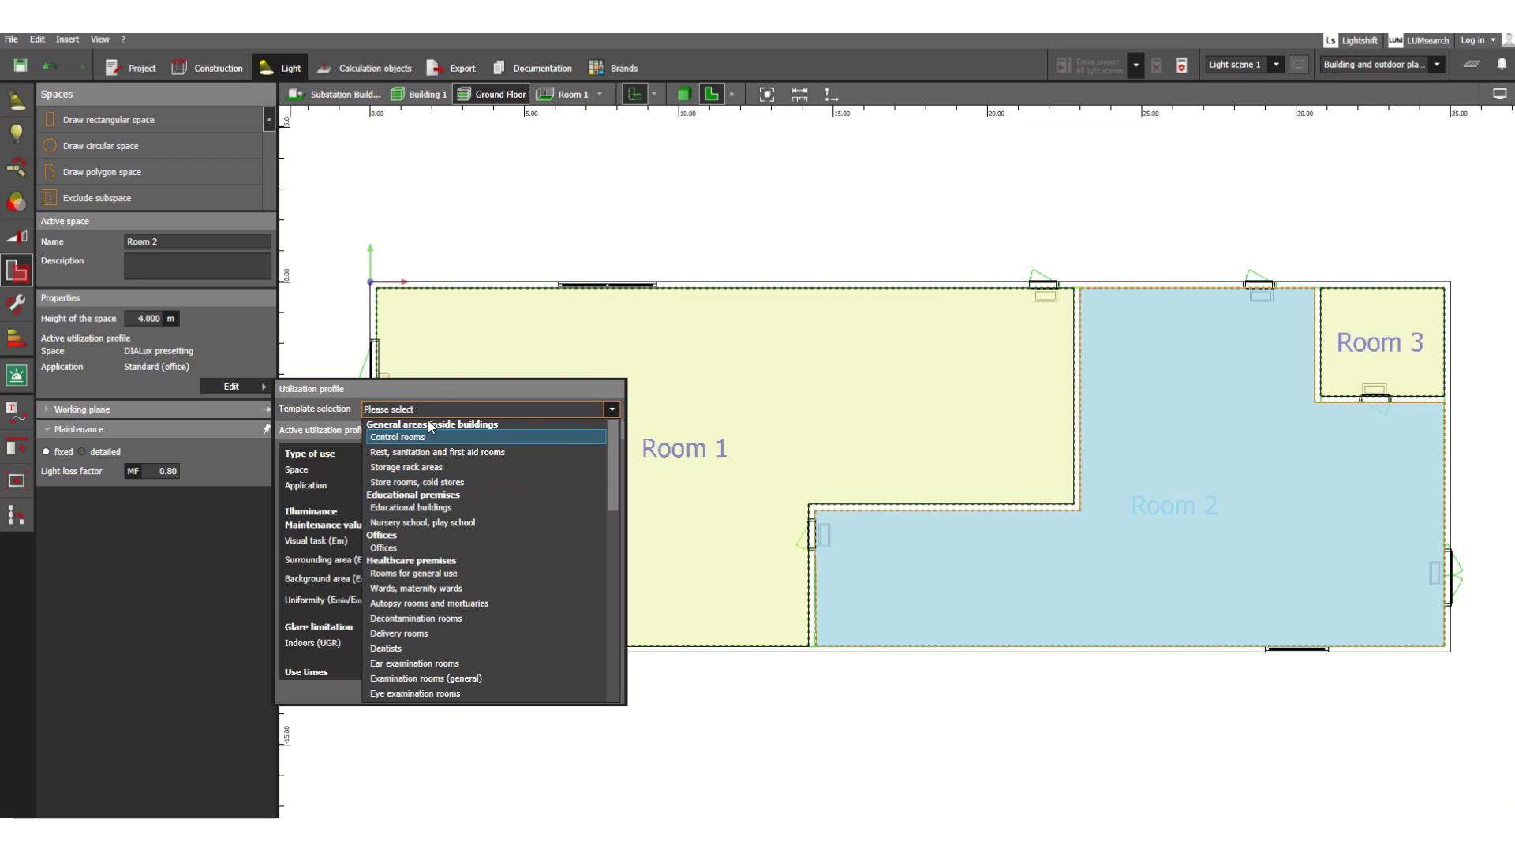
{"action": "left_click", "coordinate": [450, 437]}
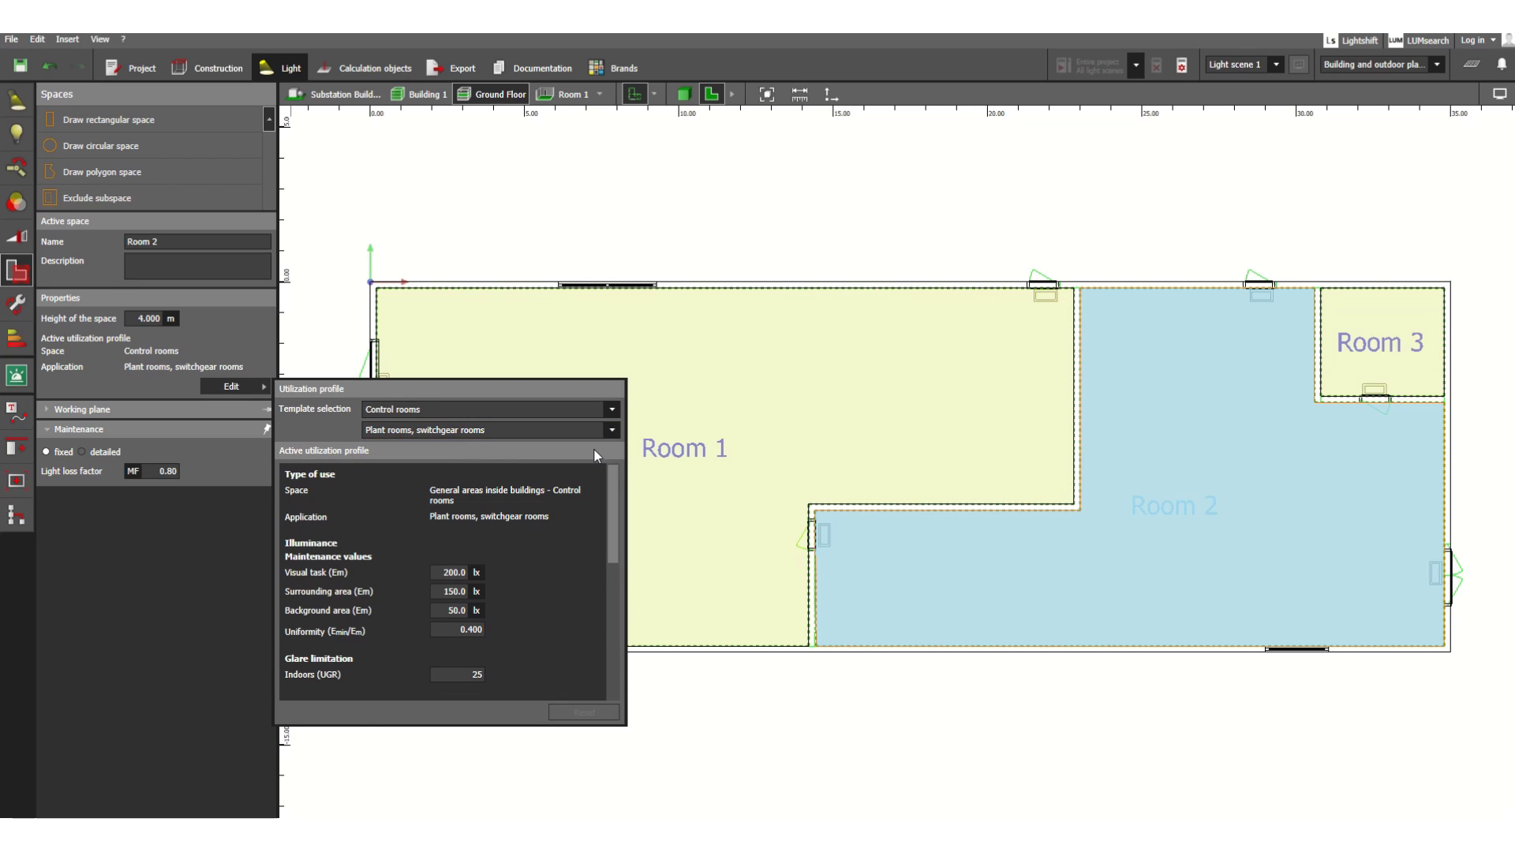
Try the Telex, post room, switchboard application for Room 2, review its profile values, and restore Plant rooms, switchgear rooms.
{"action": "left_click", "coordinate": [612, 432]}
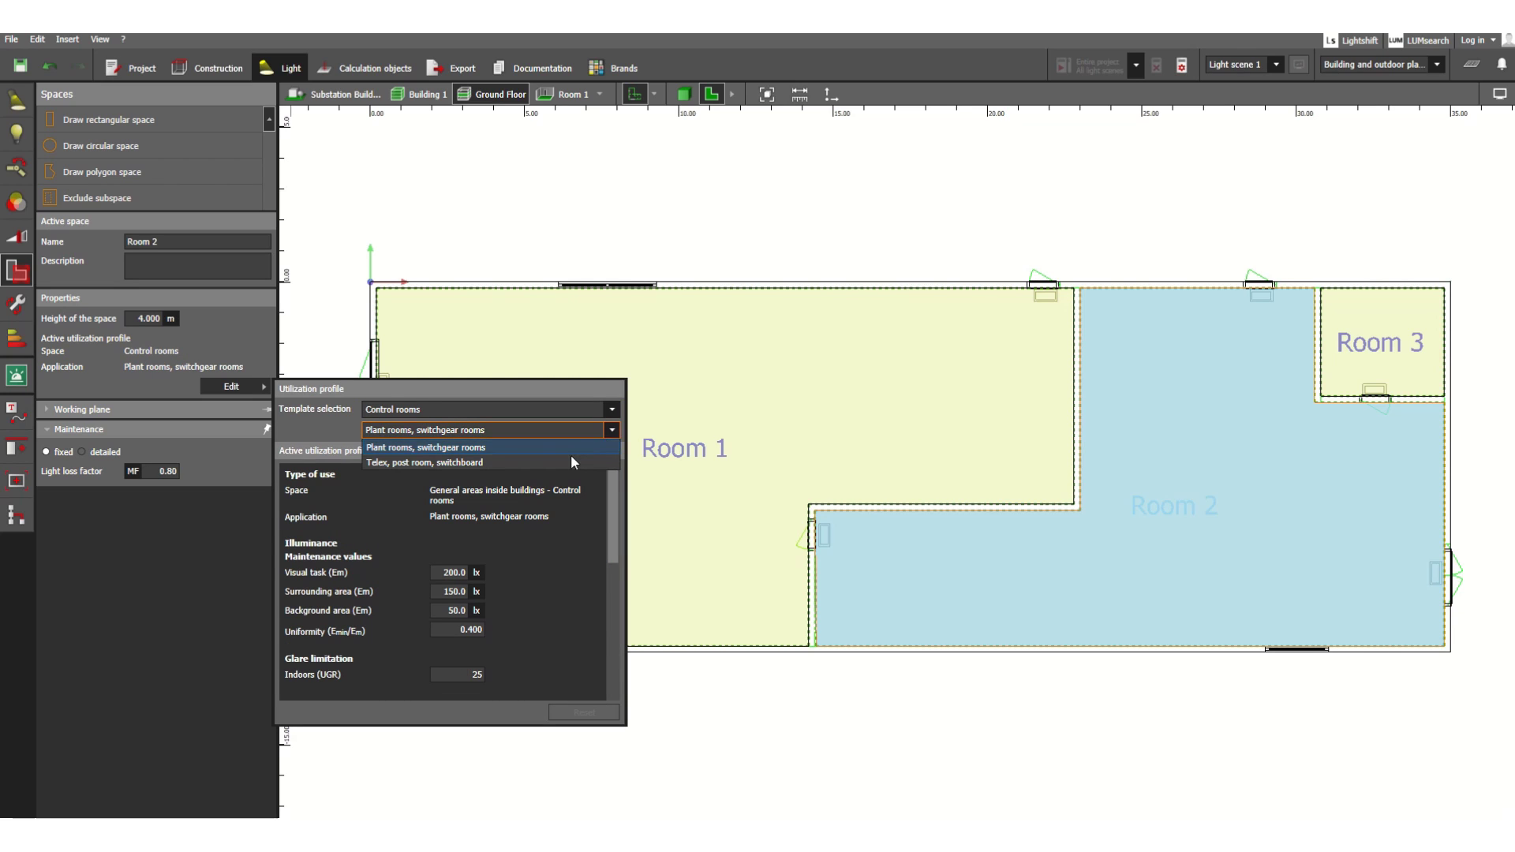
{"action": "left_click", "coordinate": [509, 462]}
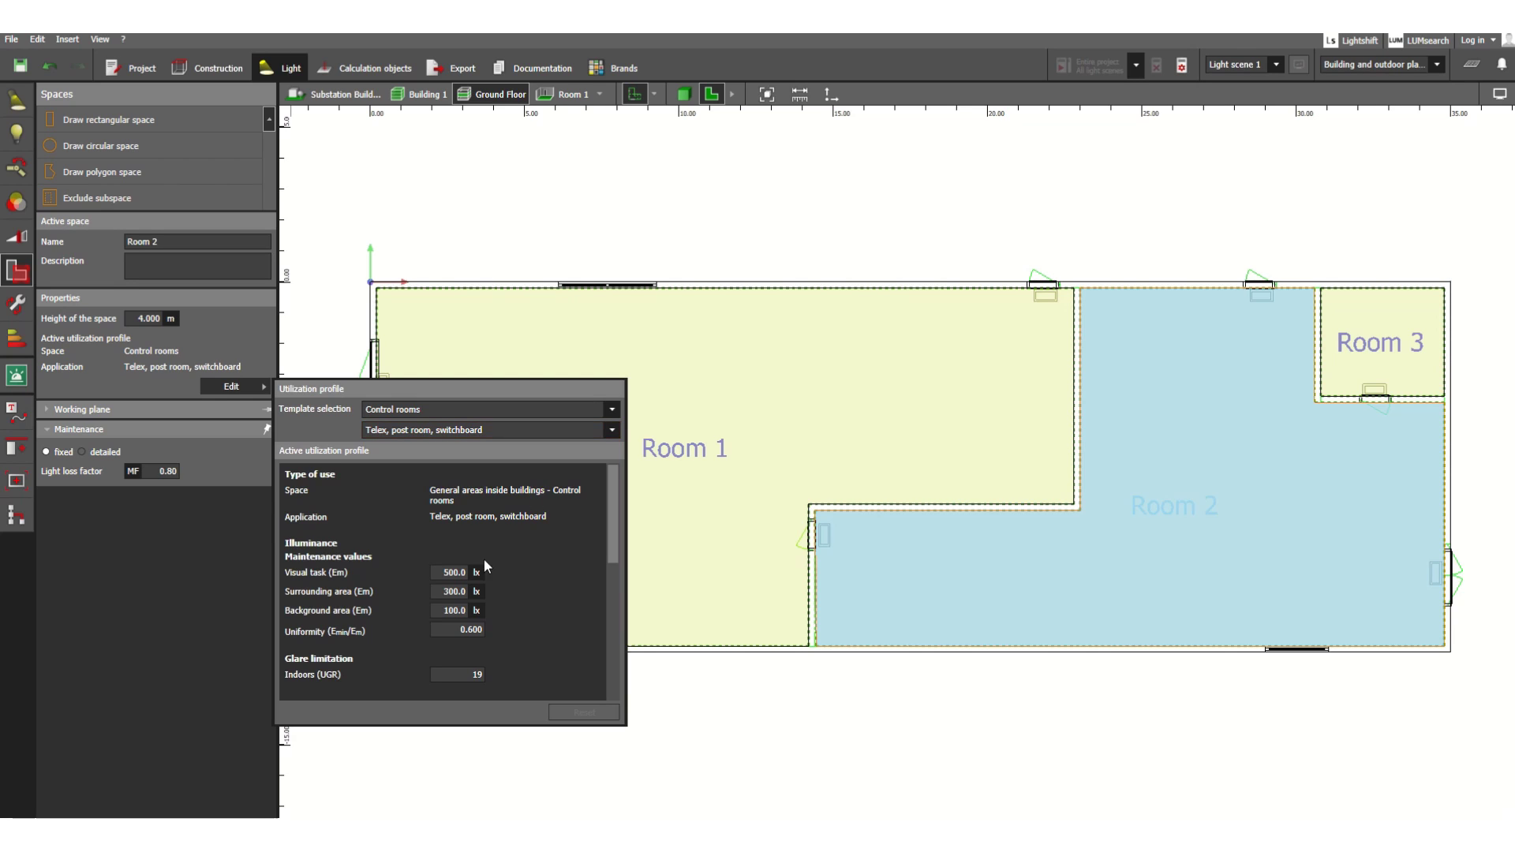
{"action": "left_click", "coordinate": [454, 610]}
{"action": "scroll", "coordinate": [455, 553], "scroll_direction": "down", "scroll_amount": 2}
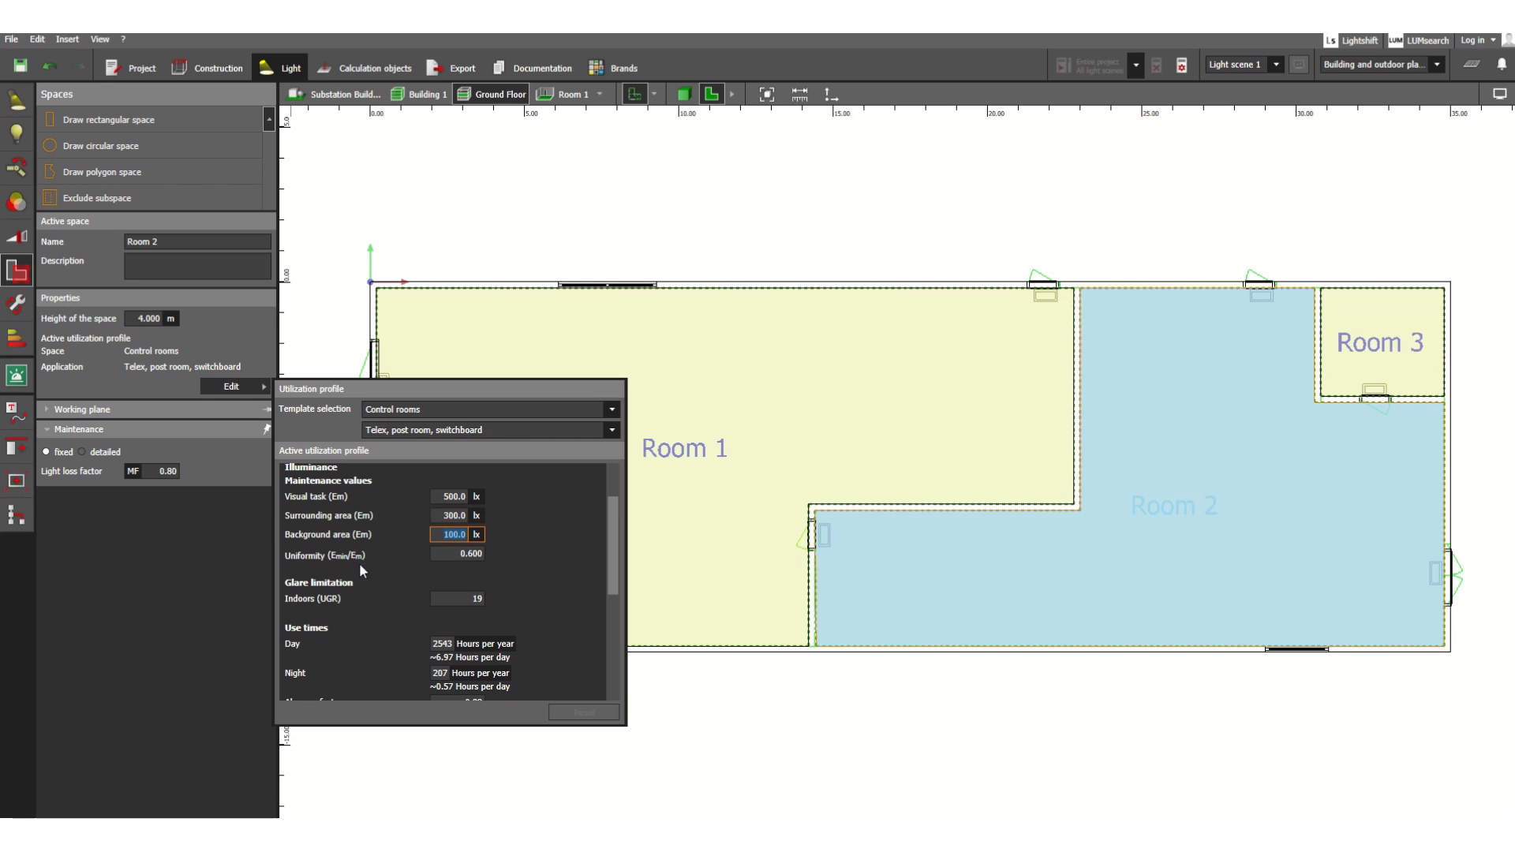
{"action": "scroll", "coordinate": [494, 556], "scroll_direction": "down", "scroll_amount": 4}
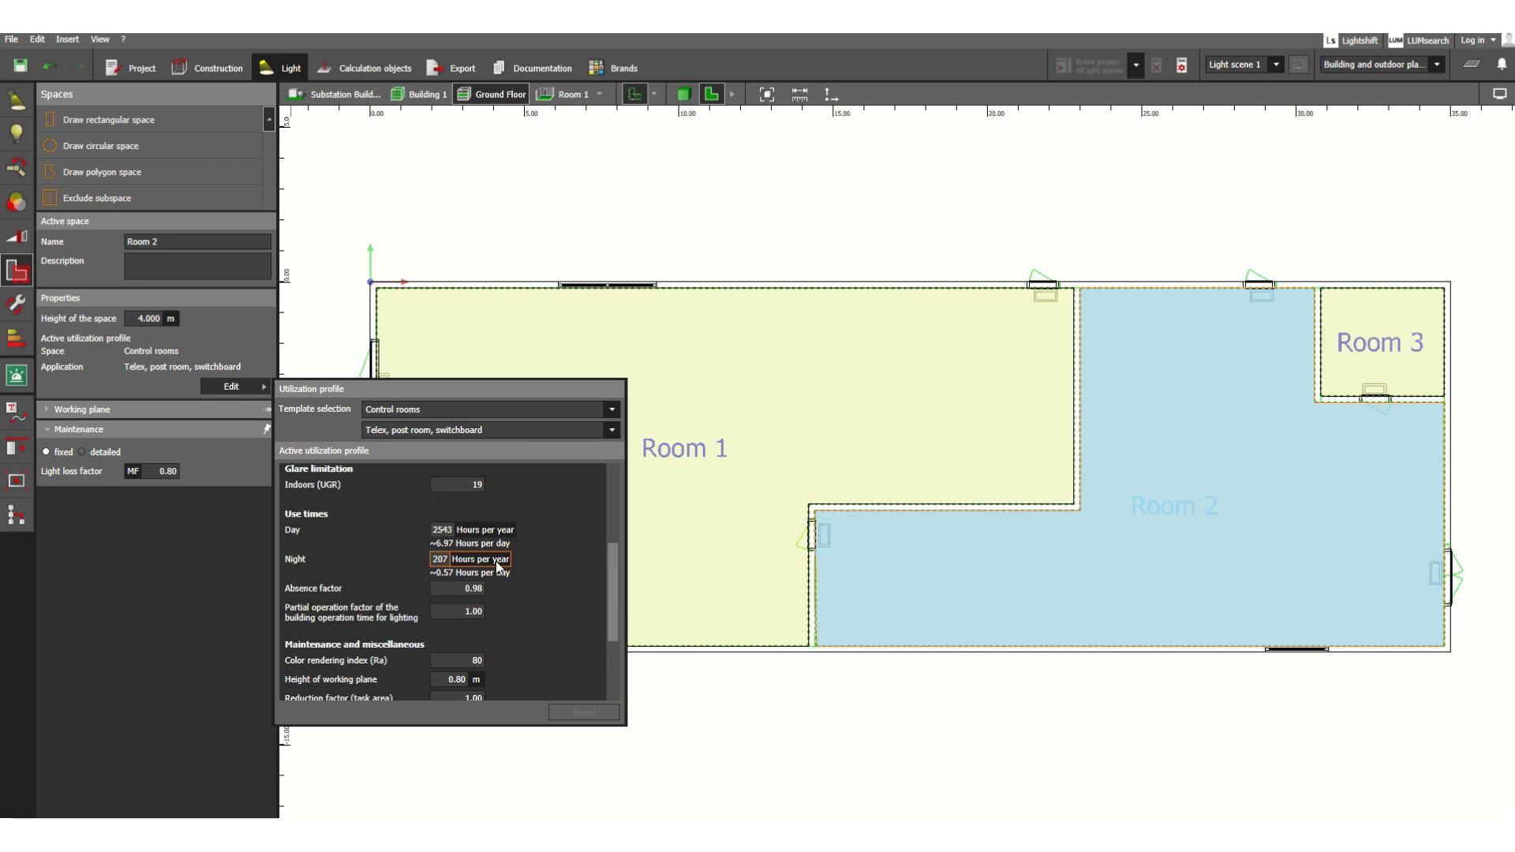
{"action": "scroll", "coordinate": [502, 582], "scroll_direction": "down", "scroll_amount": 3}
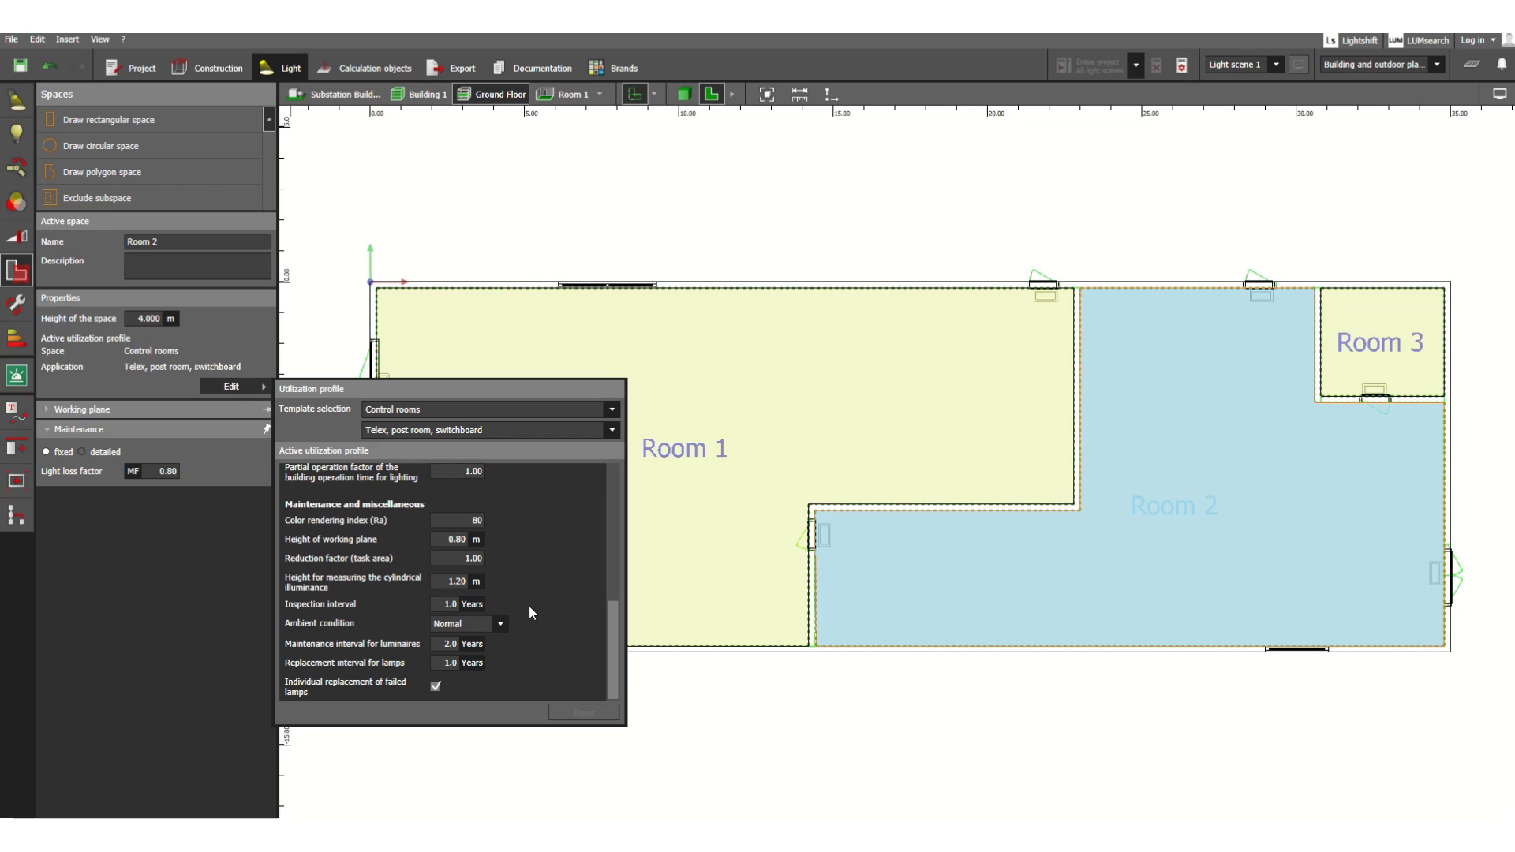
{"action": "scroll", "coordinate": [543, 603], "scroll_direction": "up", "scroll_amount": 7}
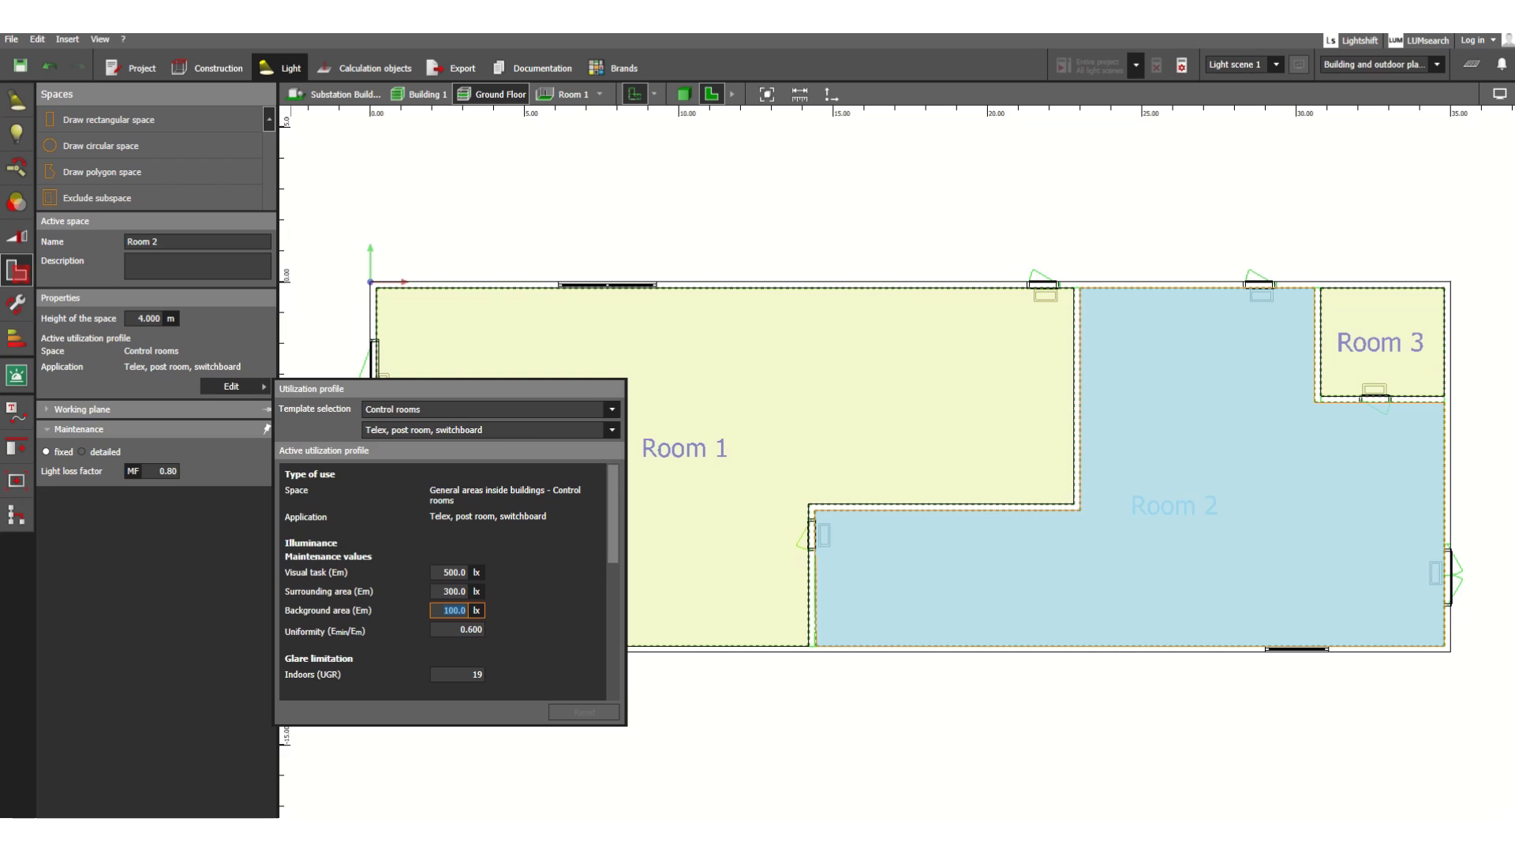
{"action": "key", "text": "Return"}
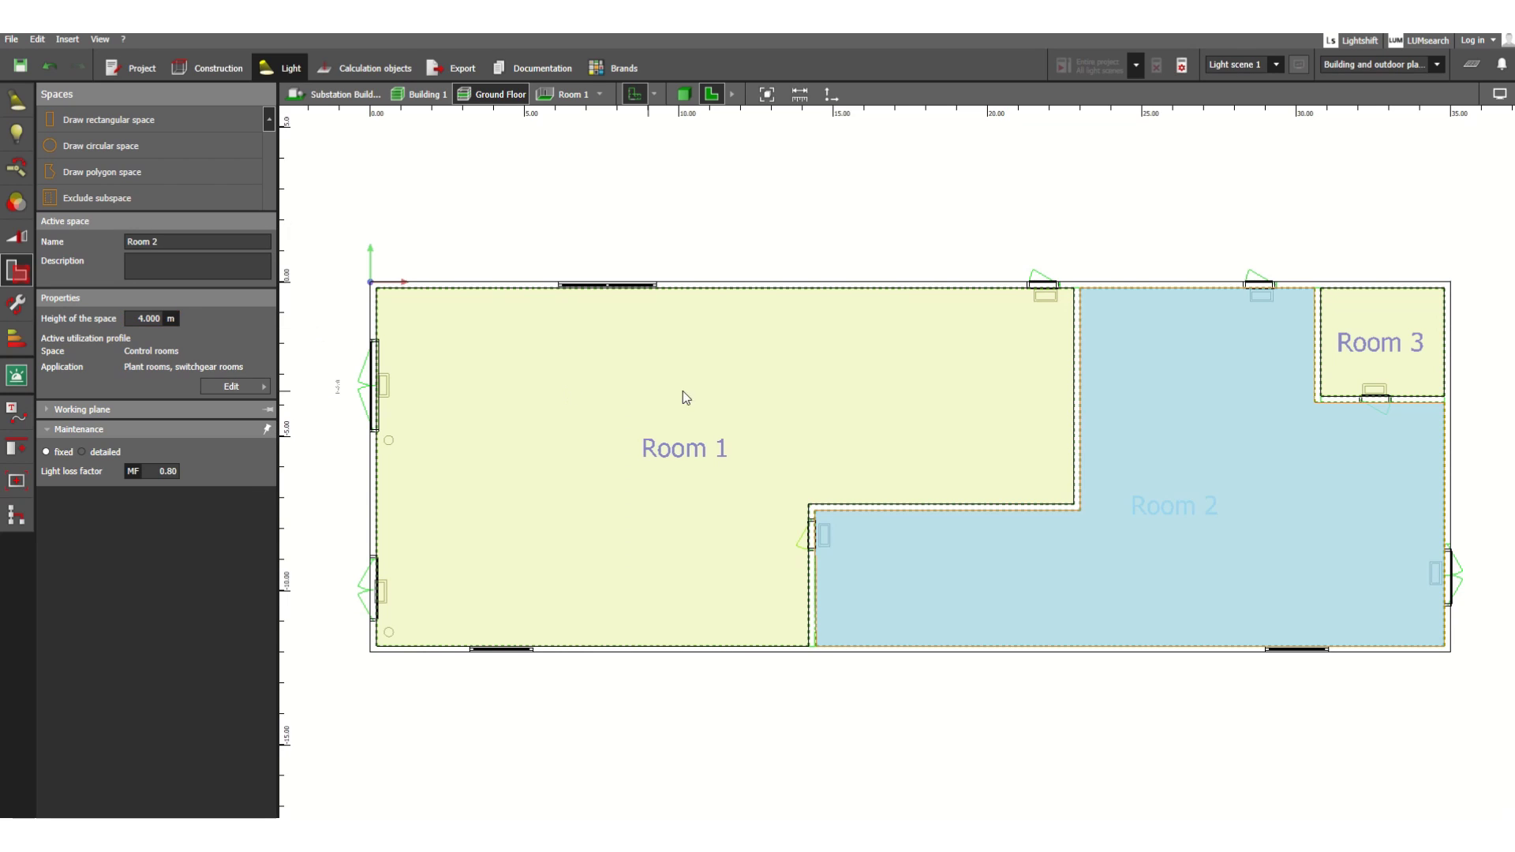
Apply the Storage rack areas template with the Control station application to Room 3's utilization profile and review its values.
{"action": "left_click", "coordinate": [1393, 348]}
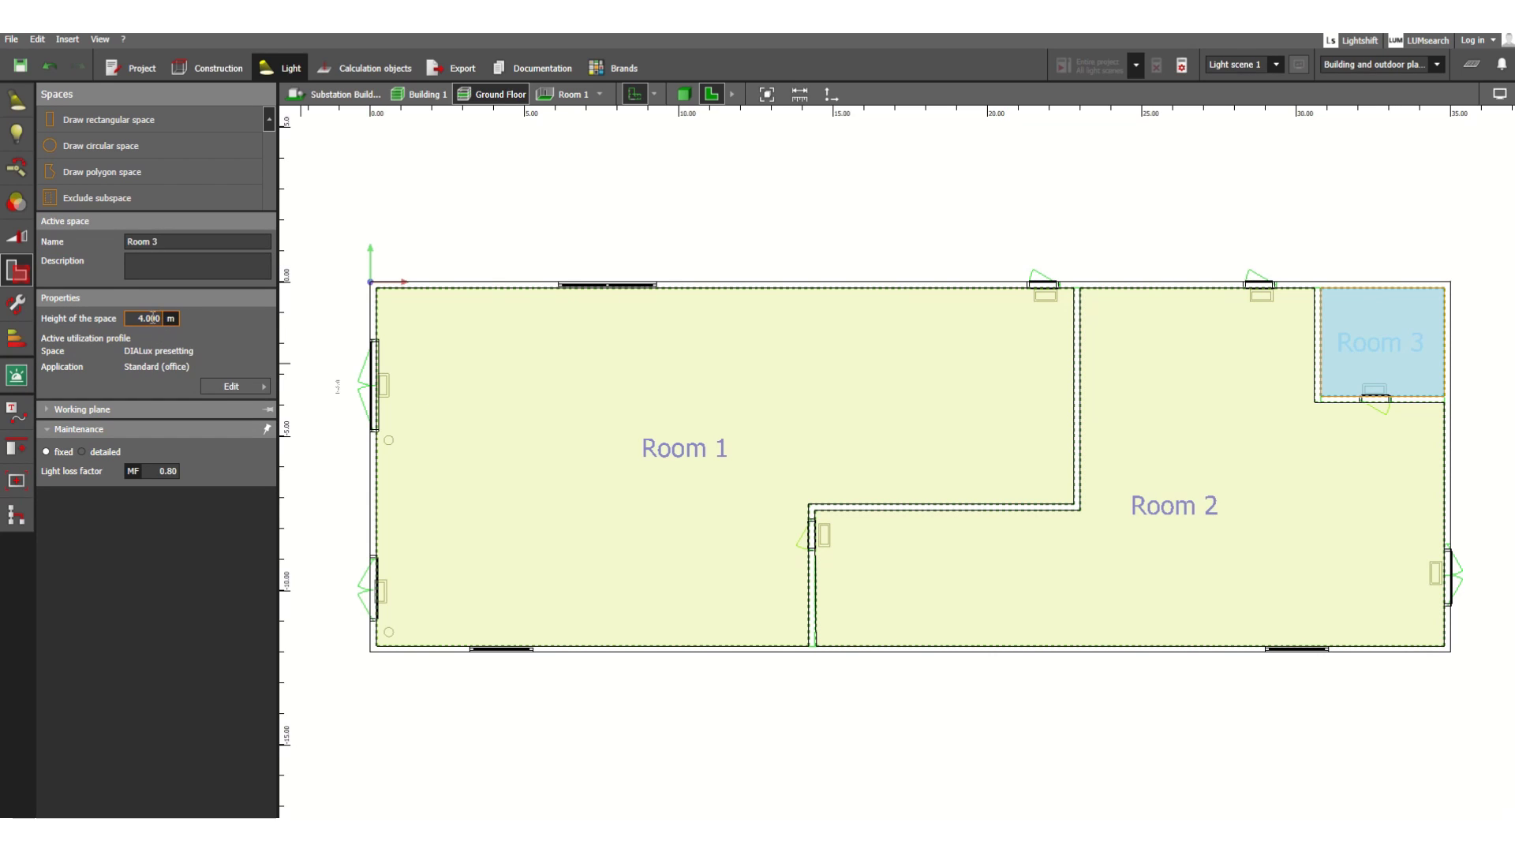
{"action": "left_click", "coordinate": [232, 386]}
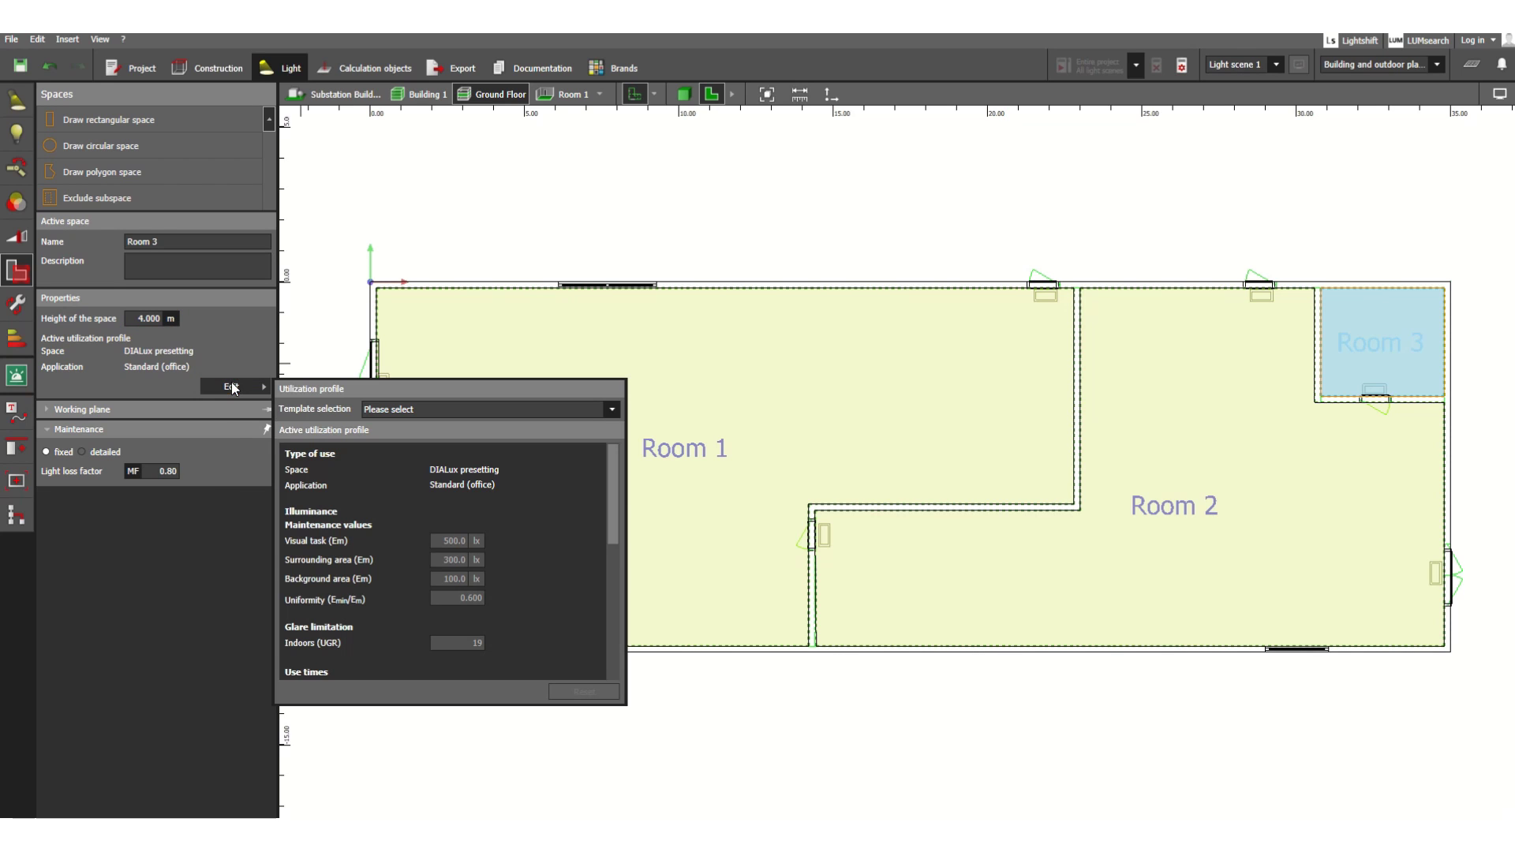
{"action": "left_click", "coordinate": [612, 410]}
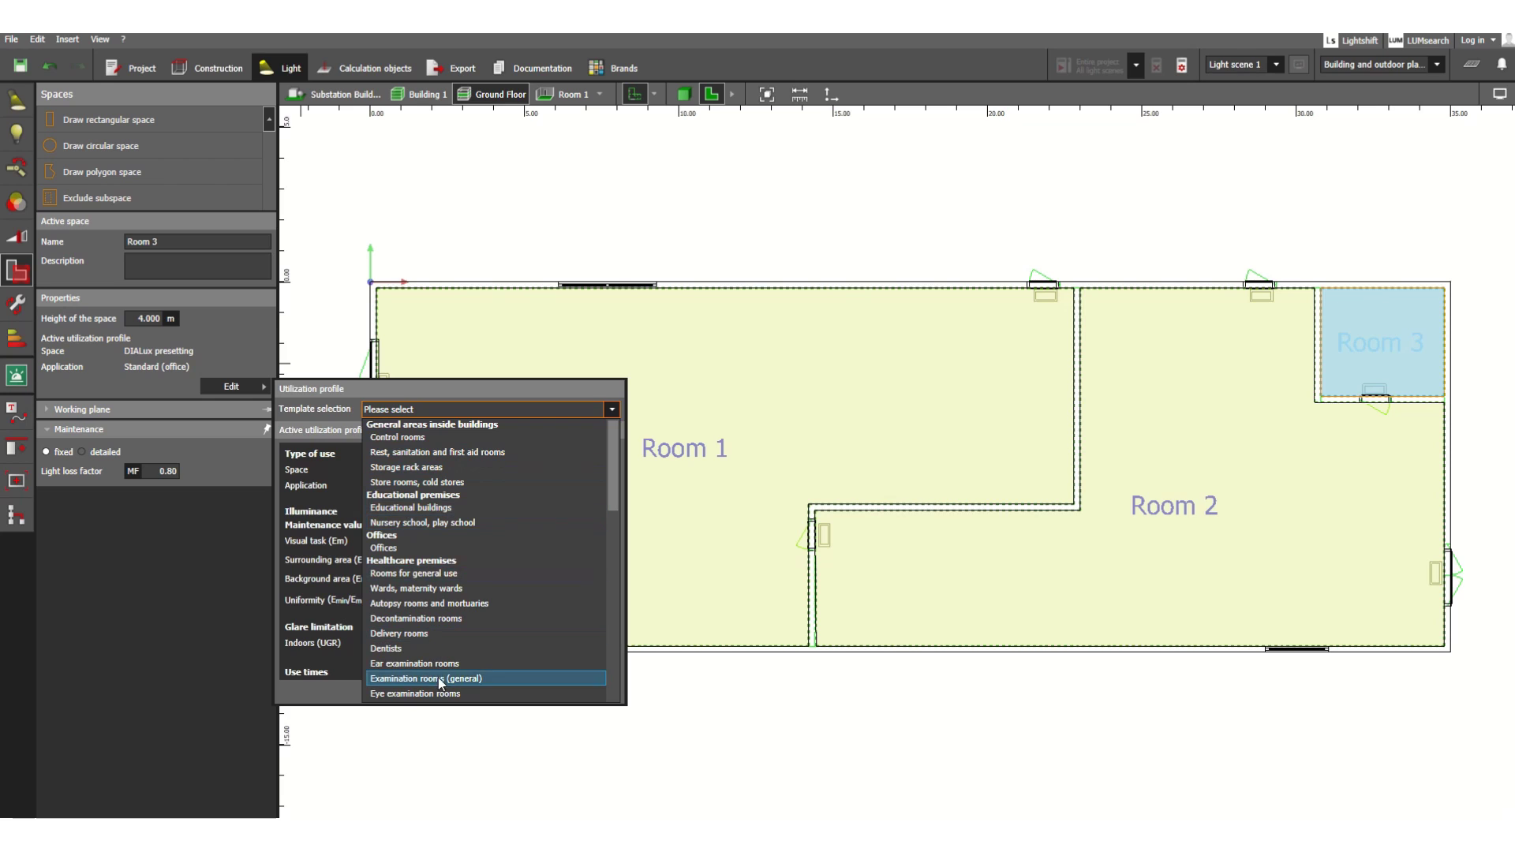
{"action": "left_click", "coordinate": [436, 468]}
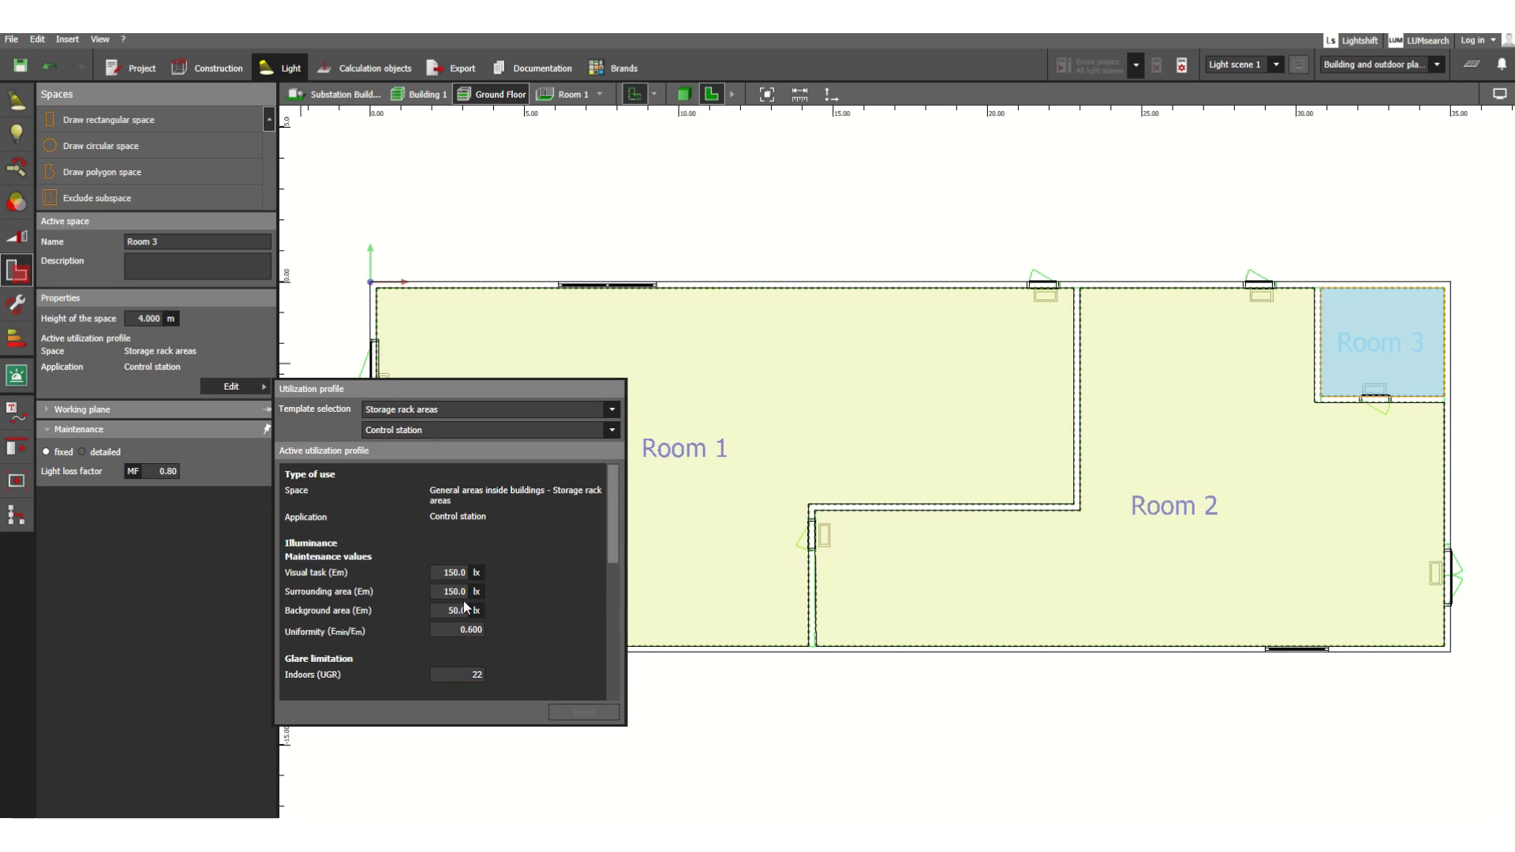
{"action": "scroll", "coordinate": [464, 606], "scroll_direction": "down", "scroll_amount": 10}
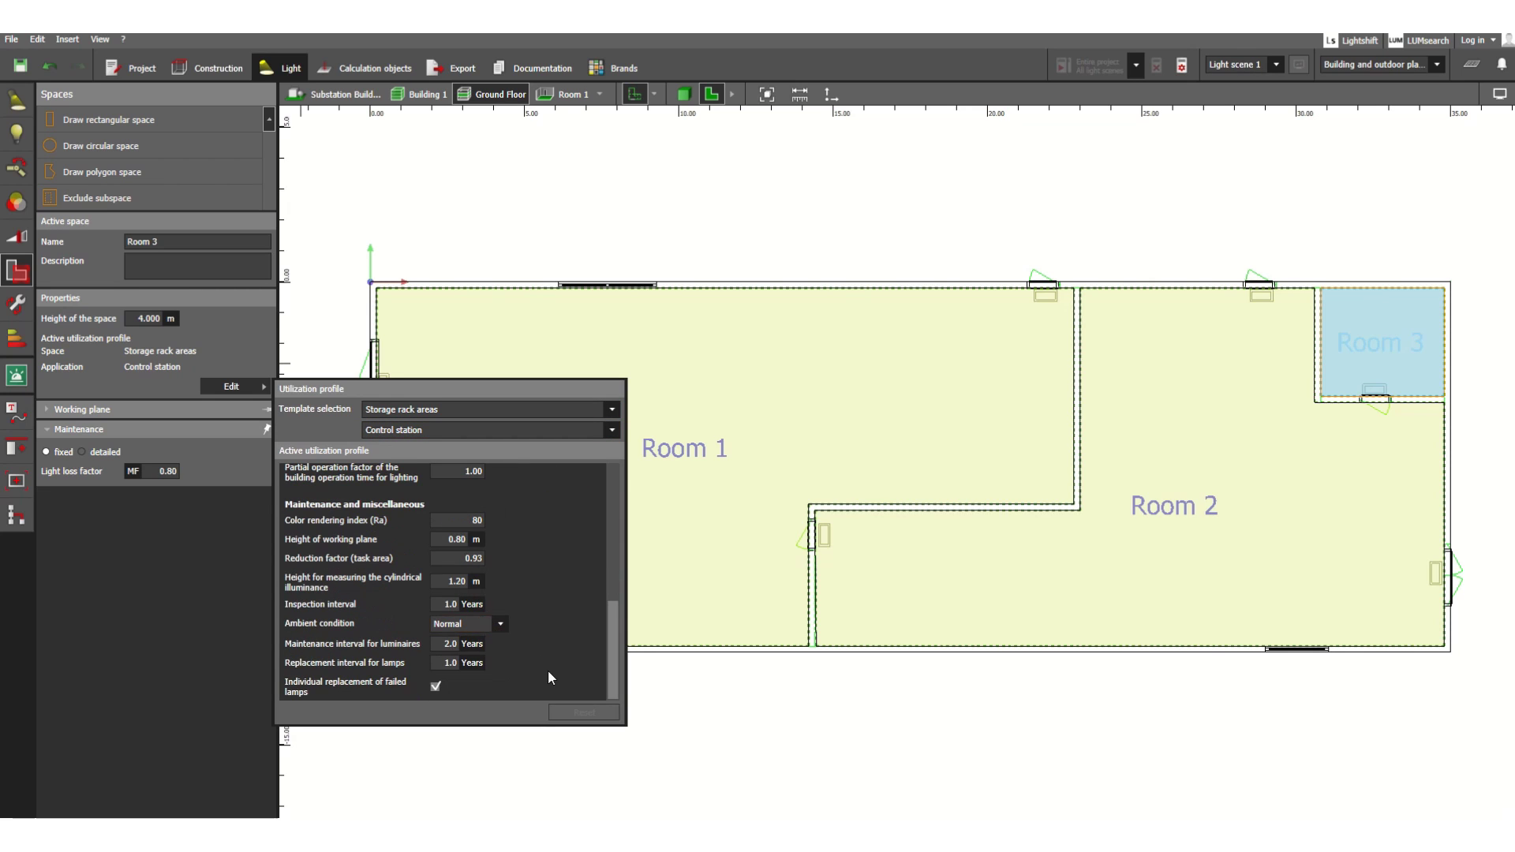
{"action": "scroll", "coordinate": [543, 669], "scroll_direction": "up", "scroll_amount": 10}
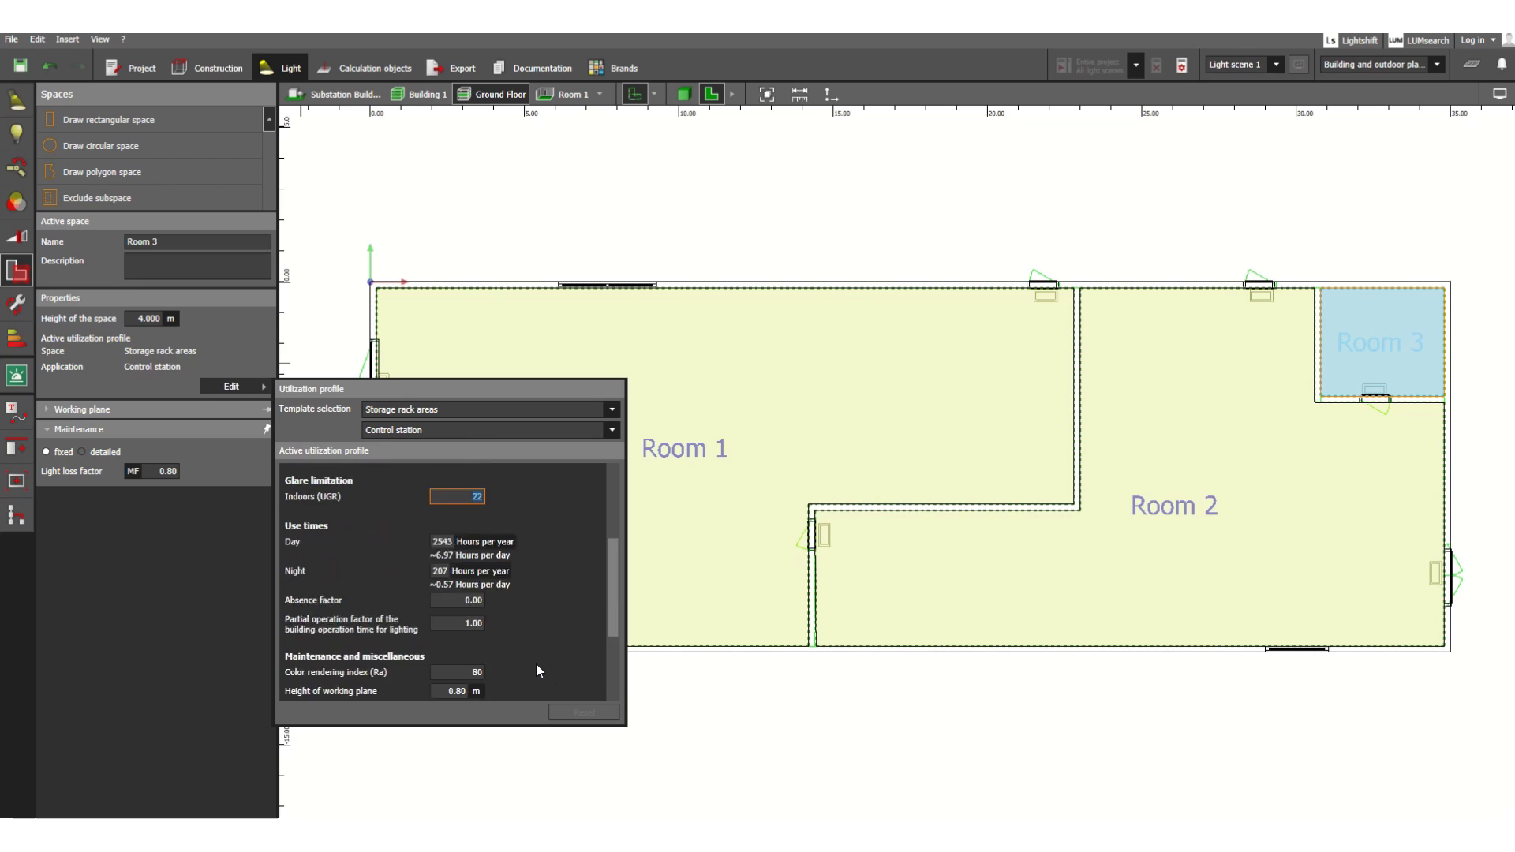
{"action": "left_click", "coordinate": [310, 341]}
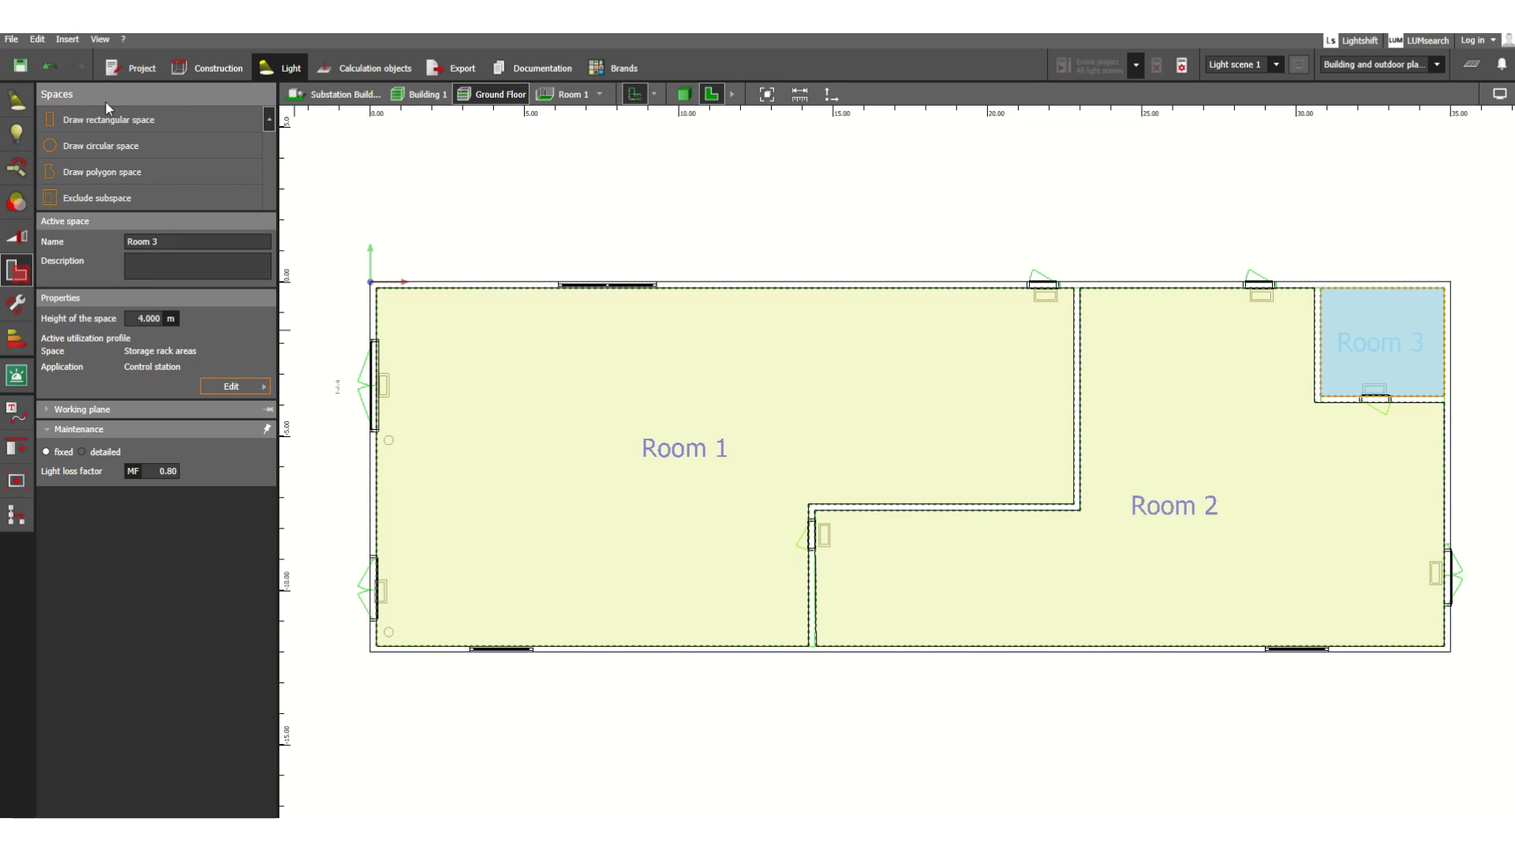
Choose the Philips RC402B PSD W31L125 1 xLED36S/830 as the active luminaire.
{"action": "left_click", "coordinate": [17, 101]}
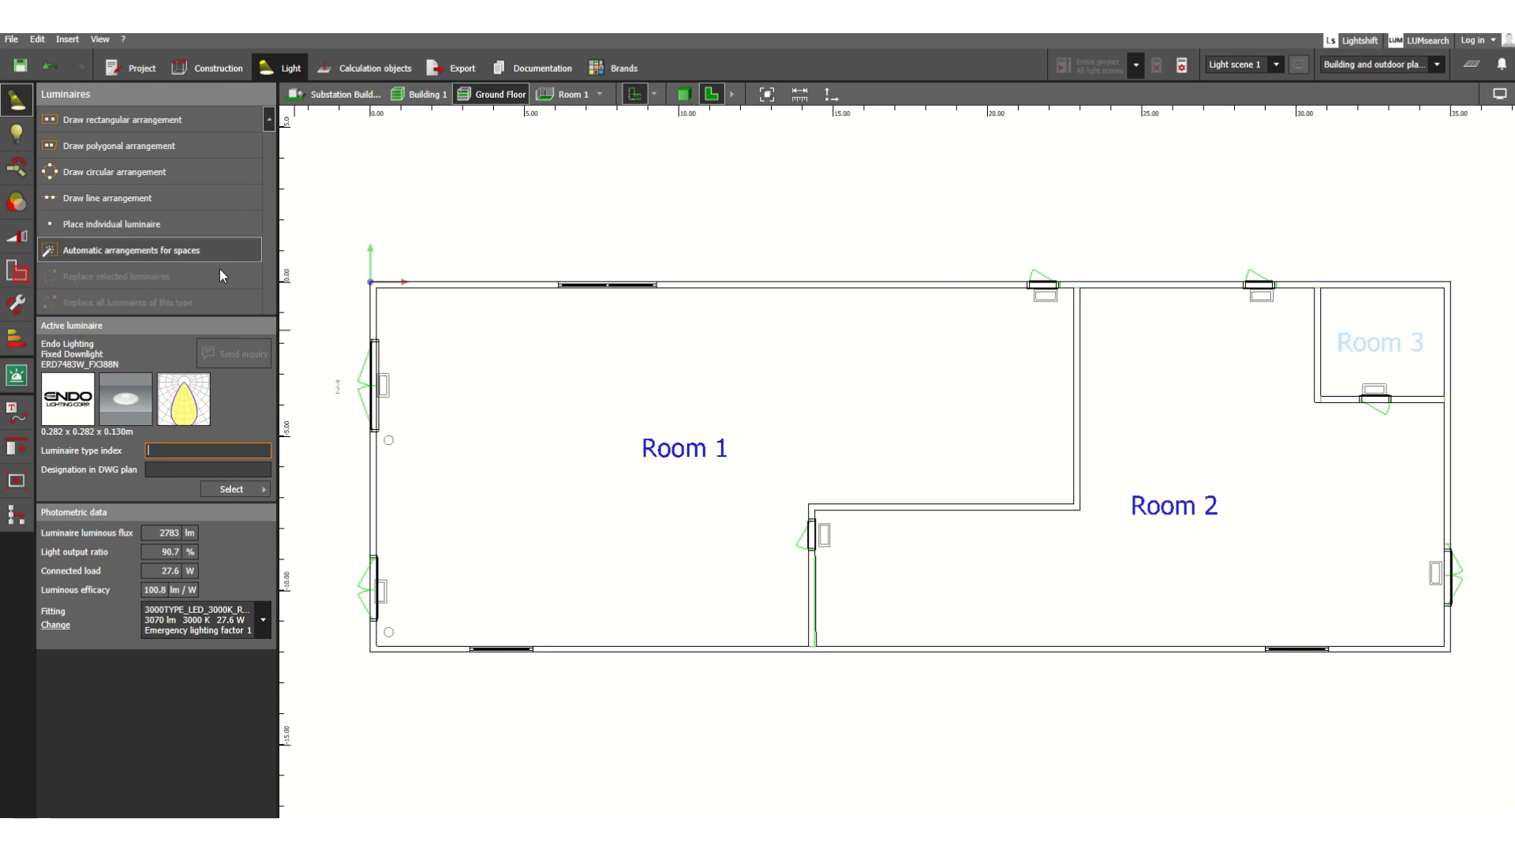
{"action": "left_click", "coordinate": [232, 489]}
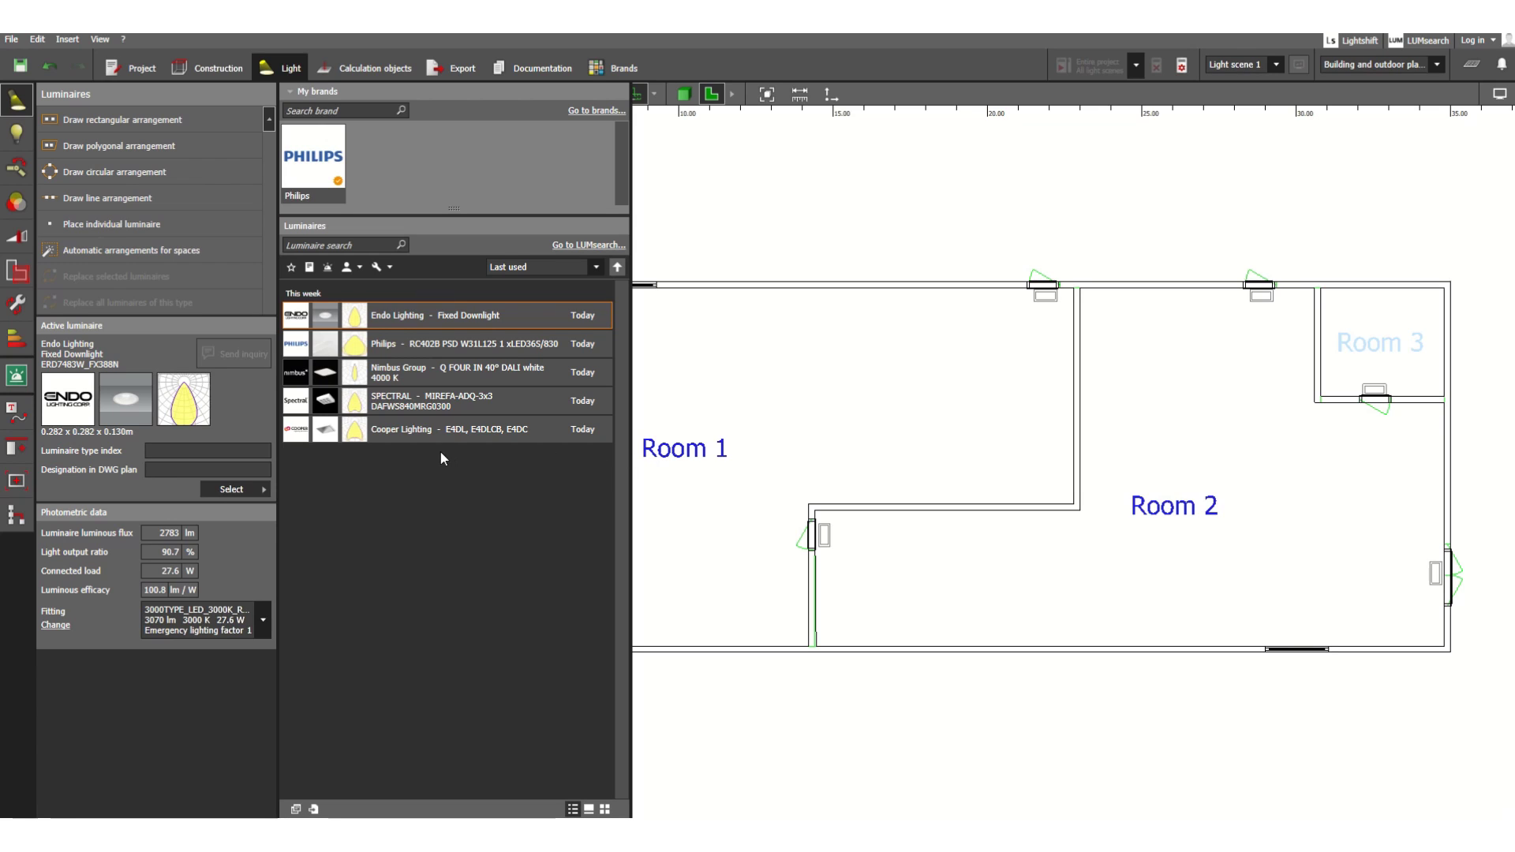
{"action": "left_click", "coordinate": [425, 347]}
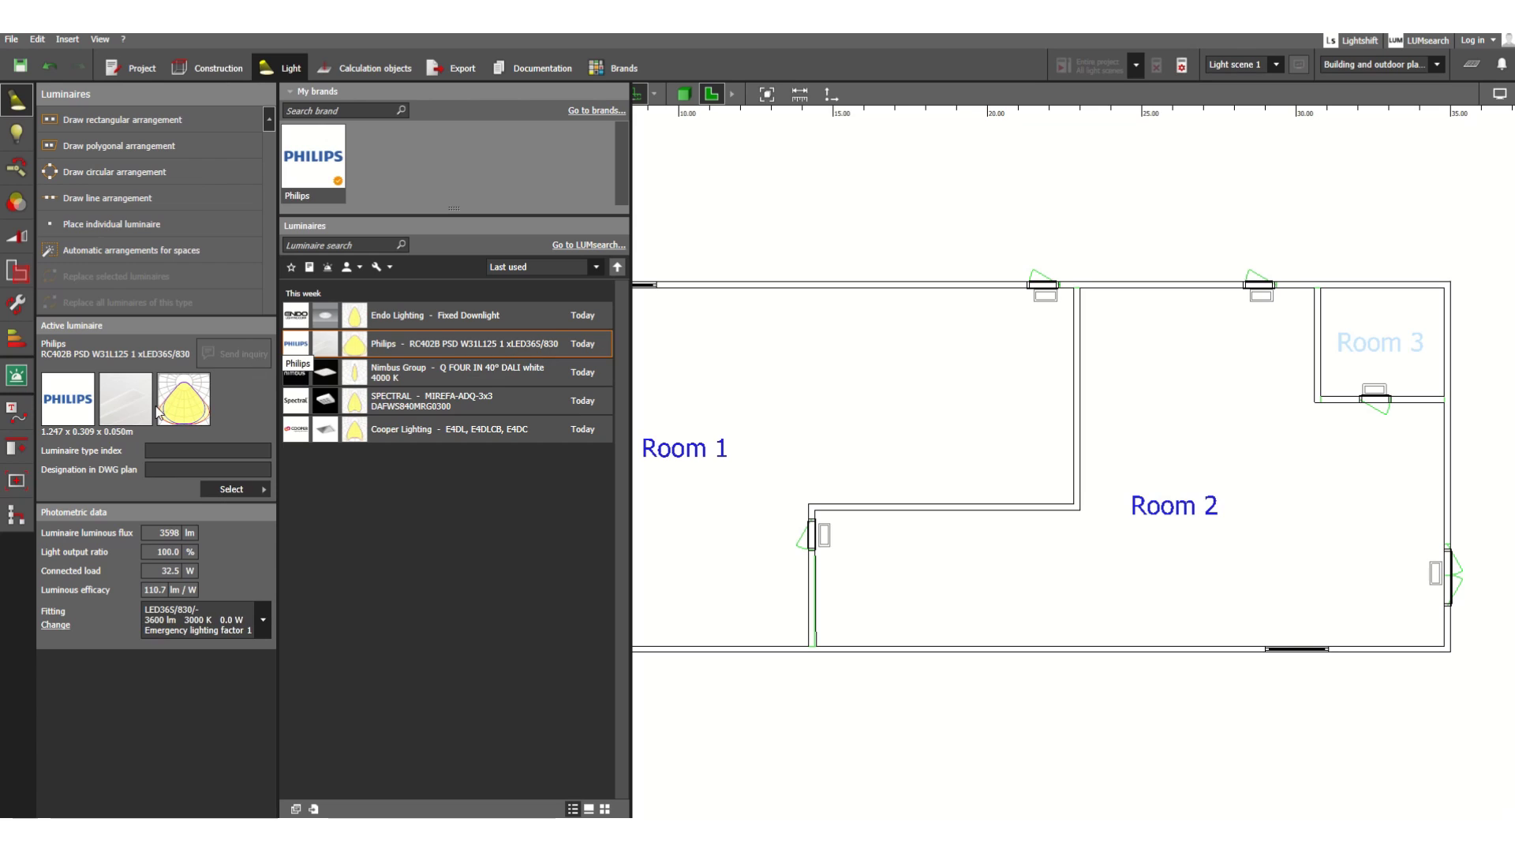
{"action": "left_click", "coordinate": [231, 489]}
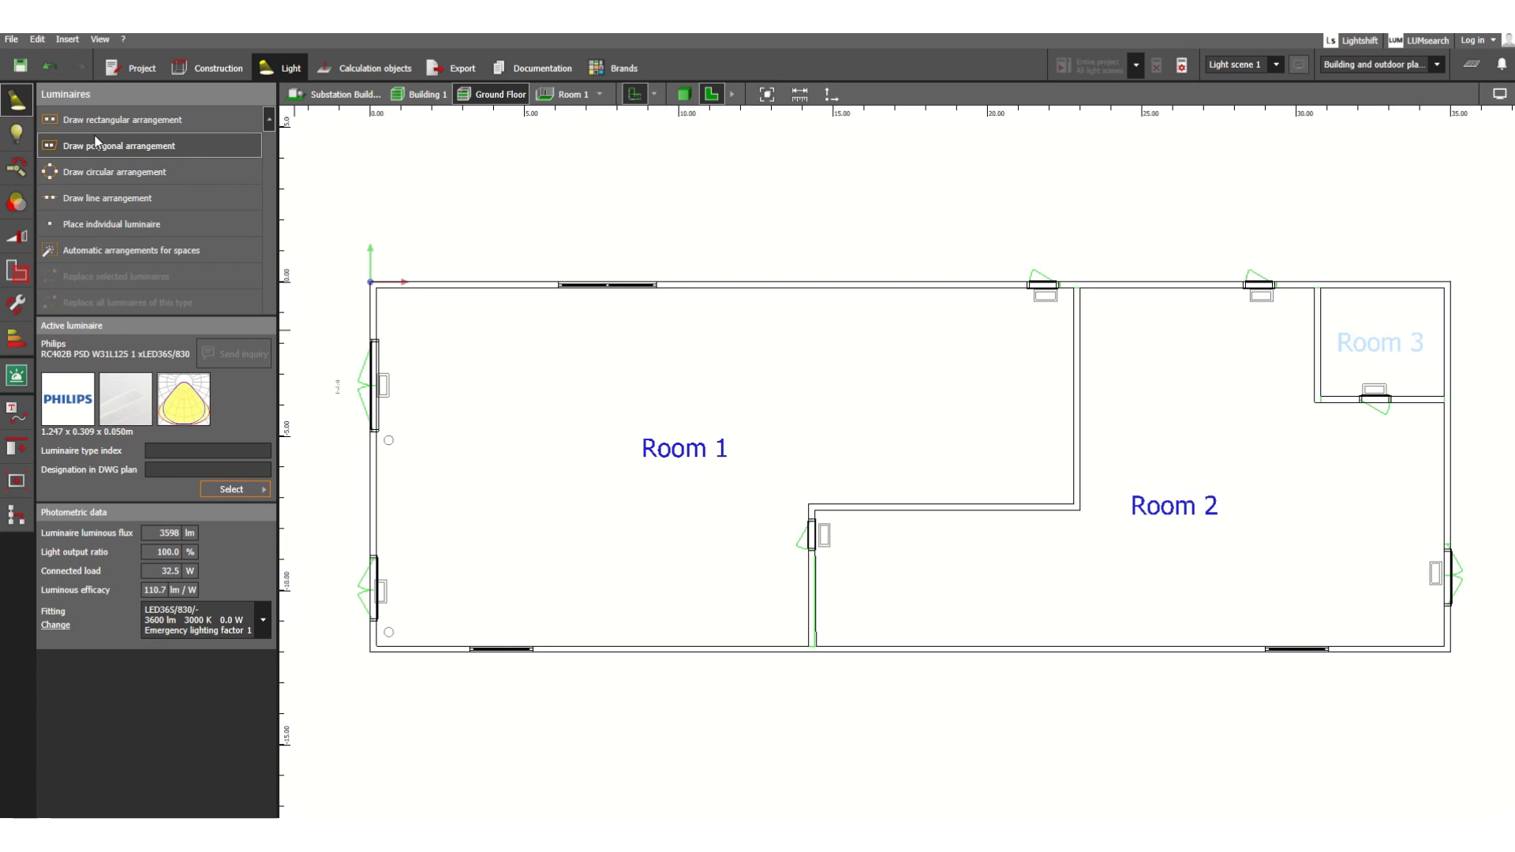
Draw a rectangular luminaire arrangement about 20.55 m by 5.95 m across the upper part of Room 1.
{"action": "left_click", "coordinate": [138, 121]}
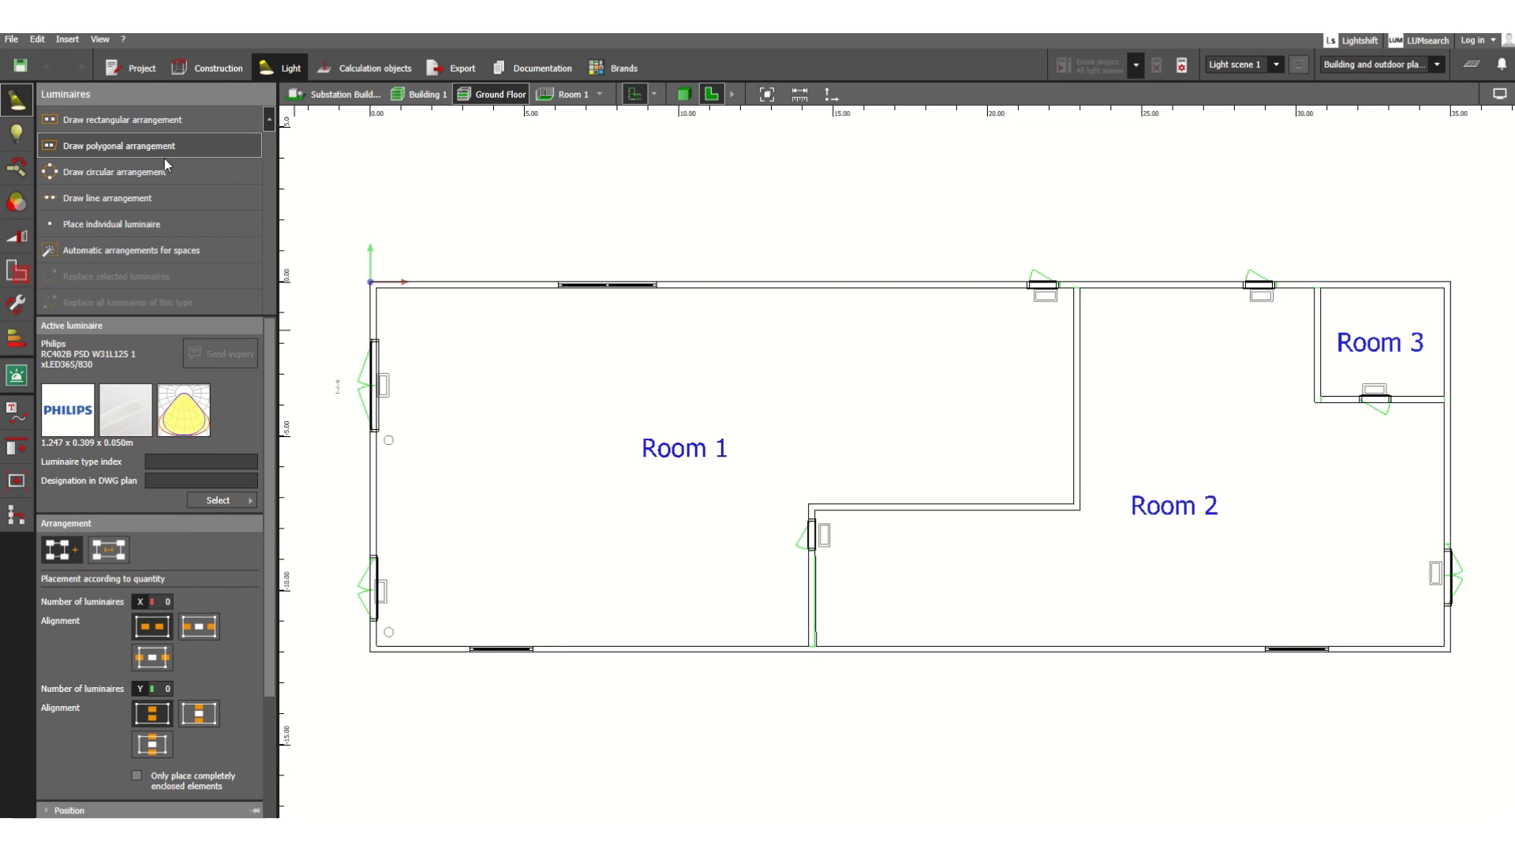
{"action": "left_click", "coordinate": [407, 312]}
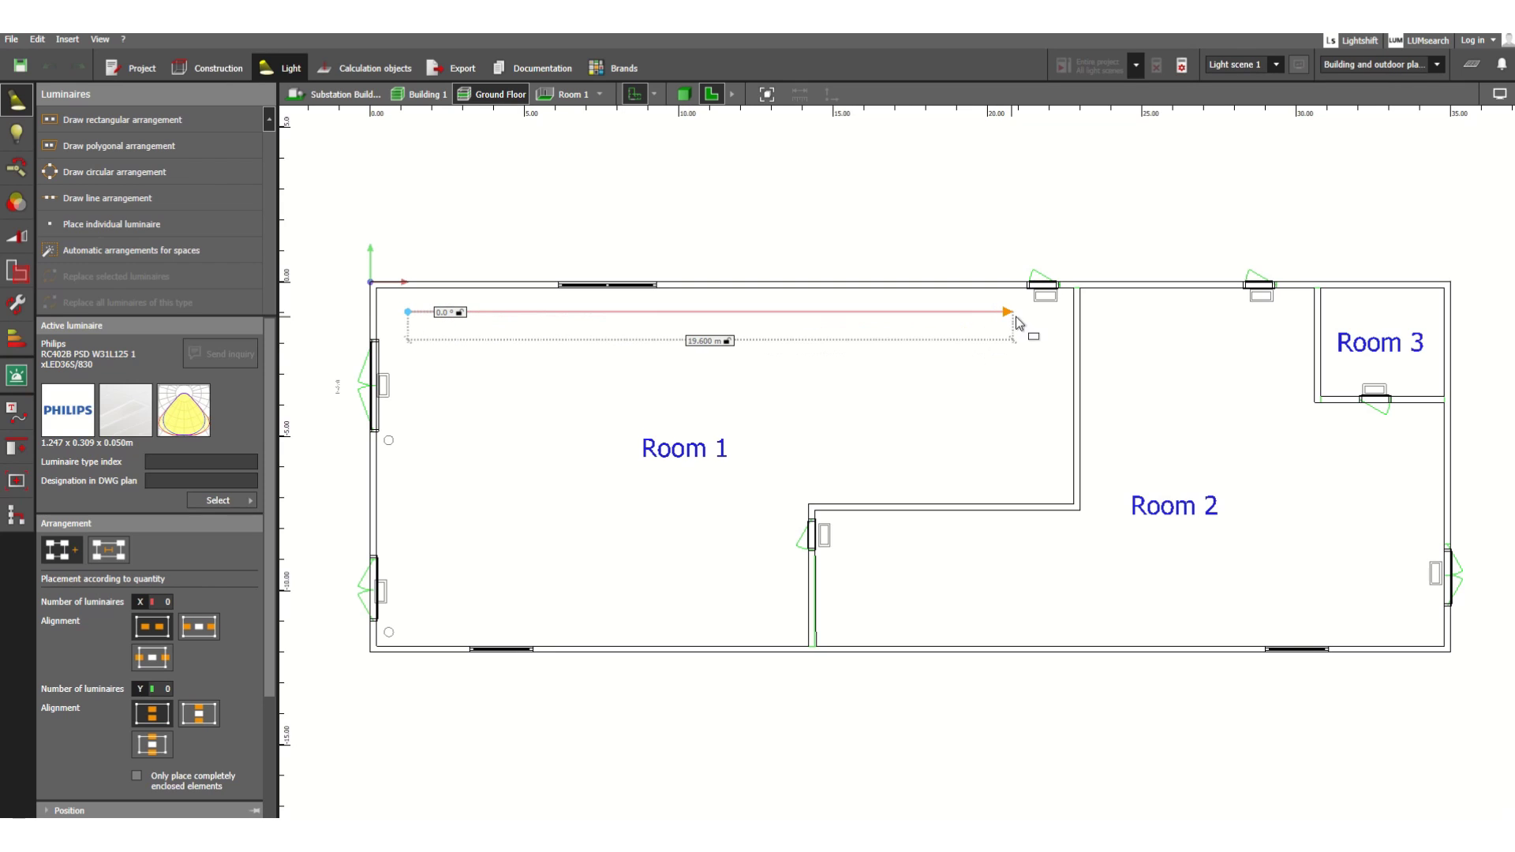
{"action": "left_click", "coordinate": [1043, 313]}
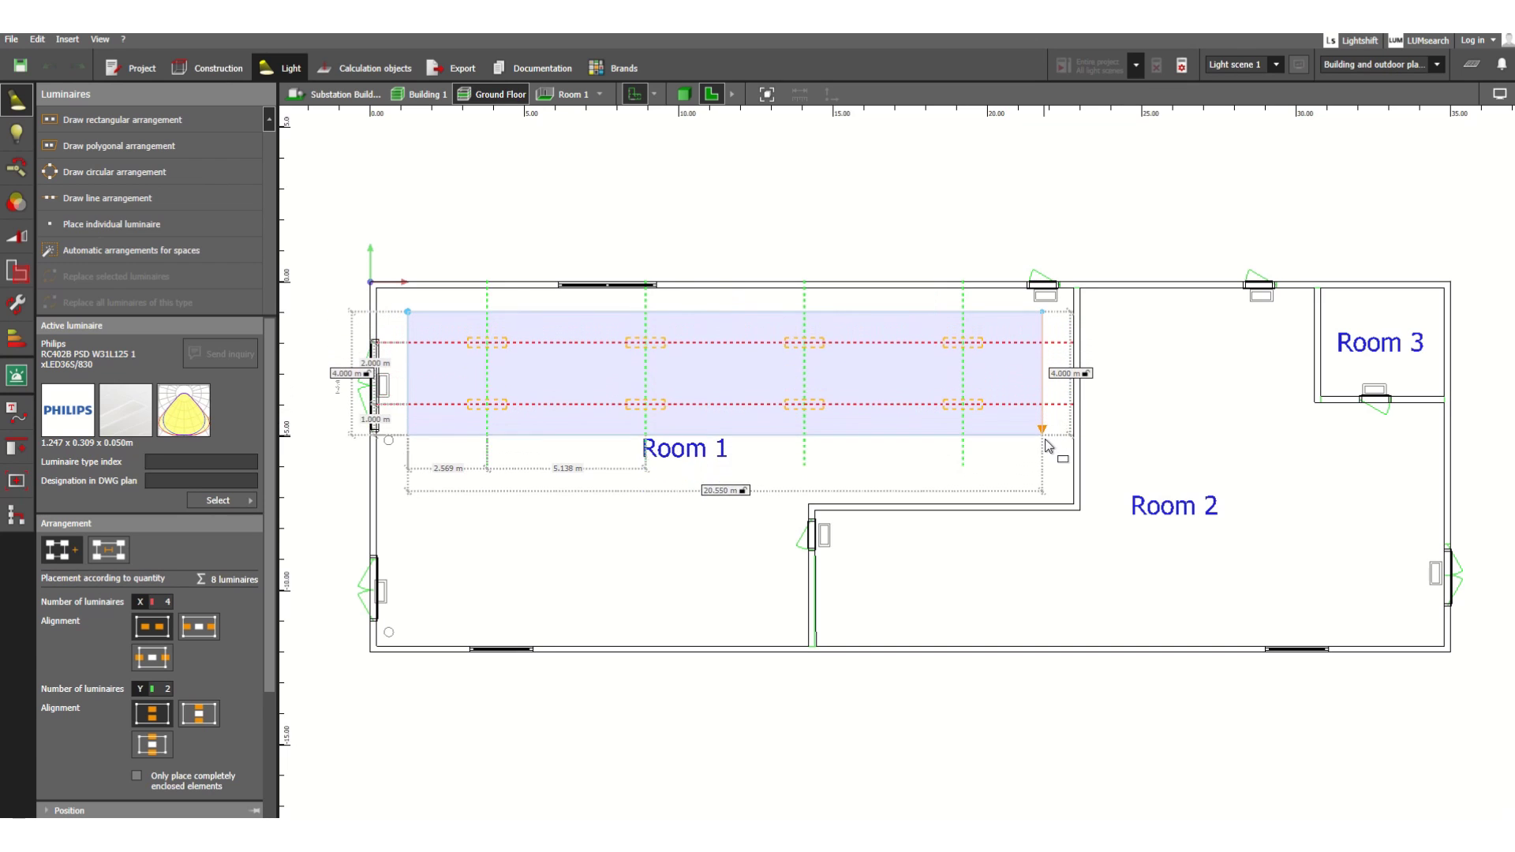
{"action": "left_click", "coordinate": [1049, 468]}
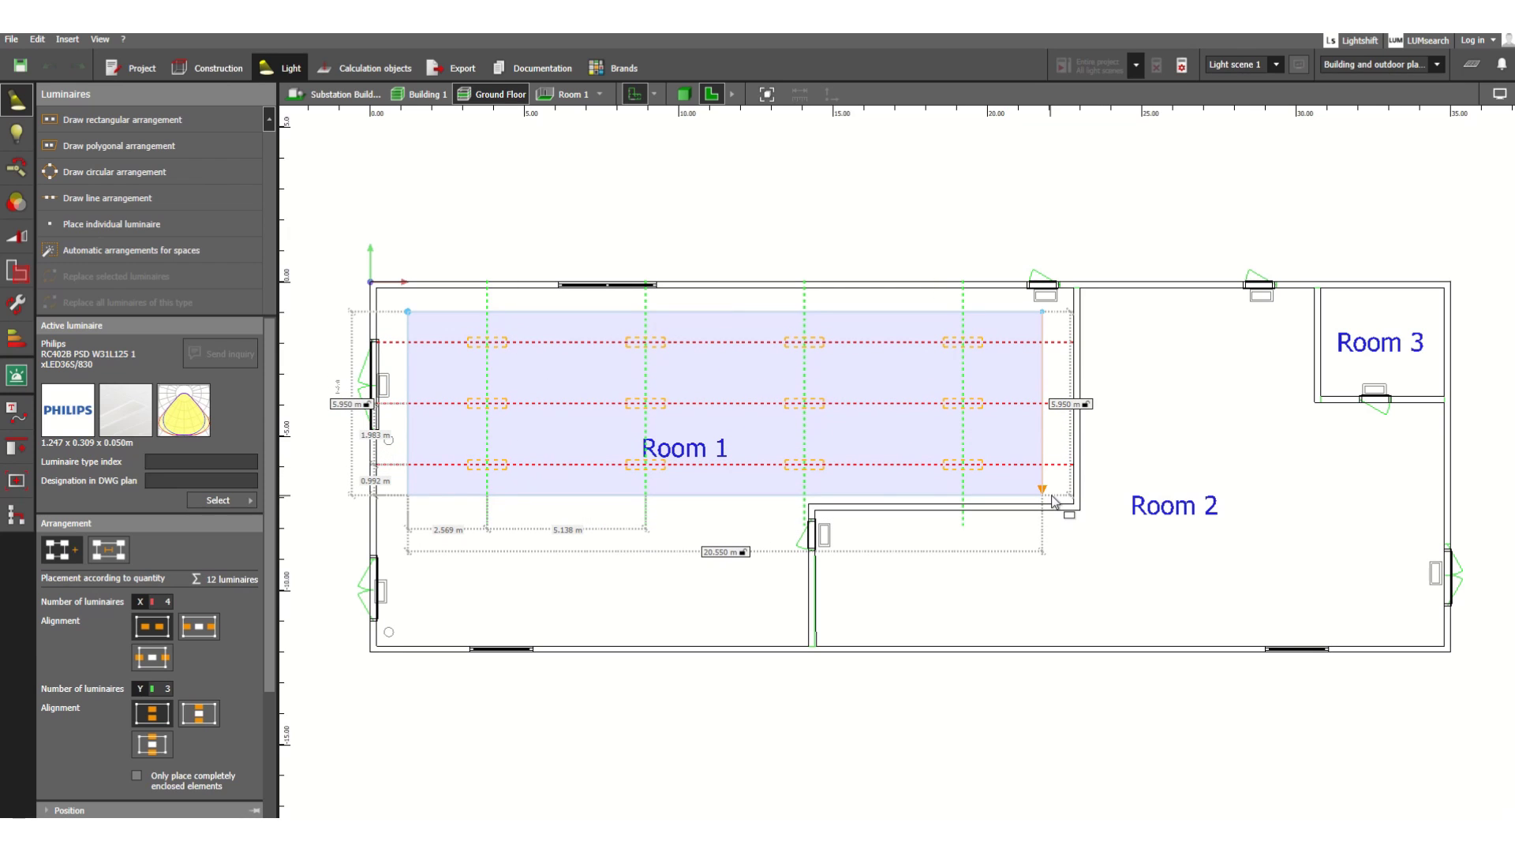
{"action": "left_click", "coordinate": [1050, 495]}
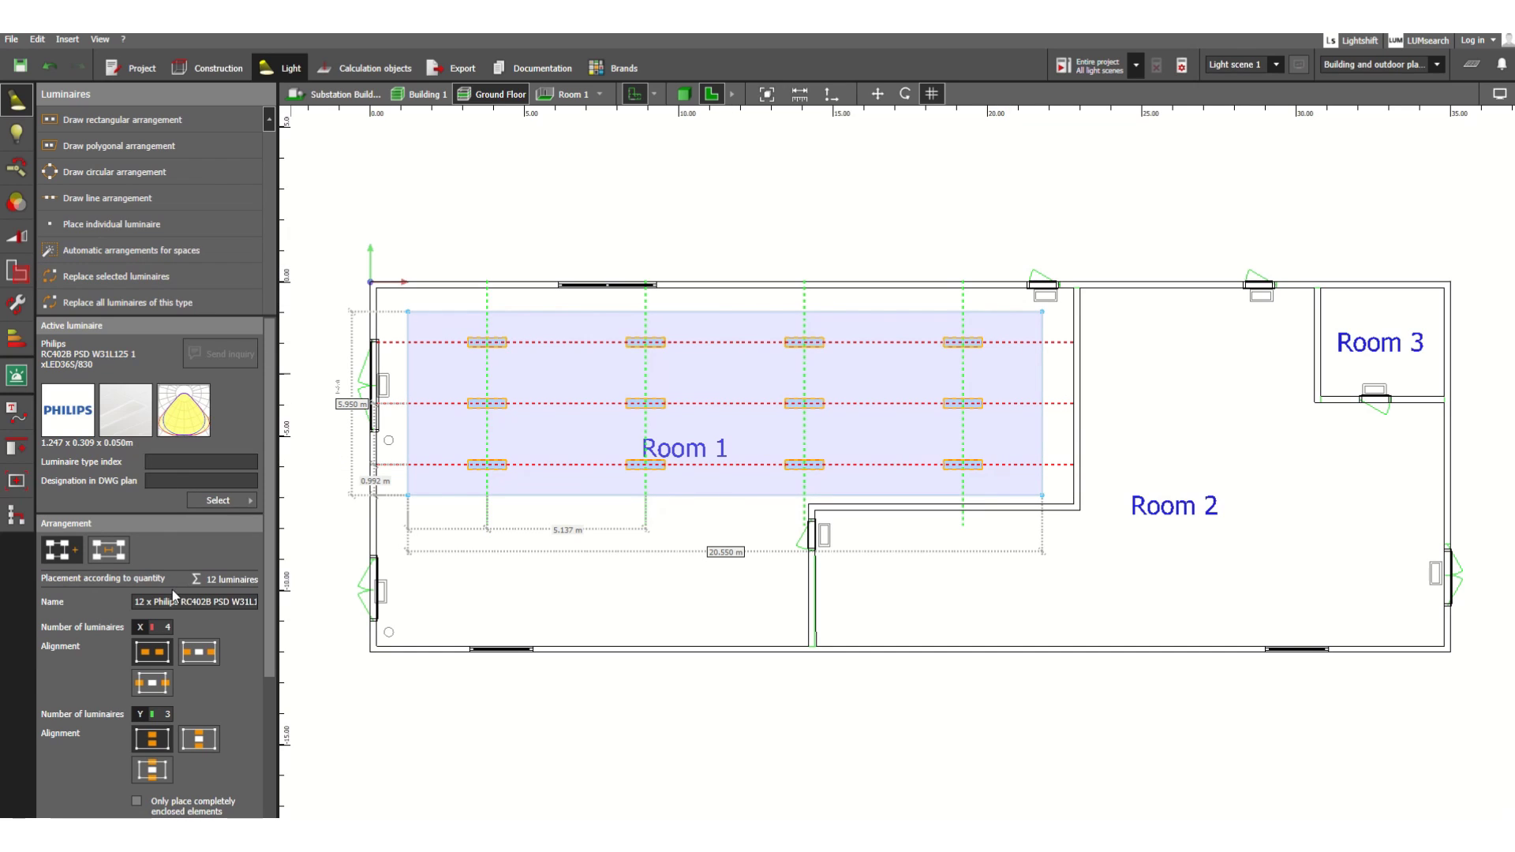
Examine the quantity and alignment options of the rectangular luminaire arrangement in Room 1.
{"action": "scroll", "coordinate": [181, 544], "scroll_direction": "down", "scroll_amount": 2}
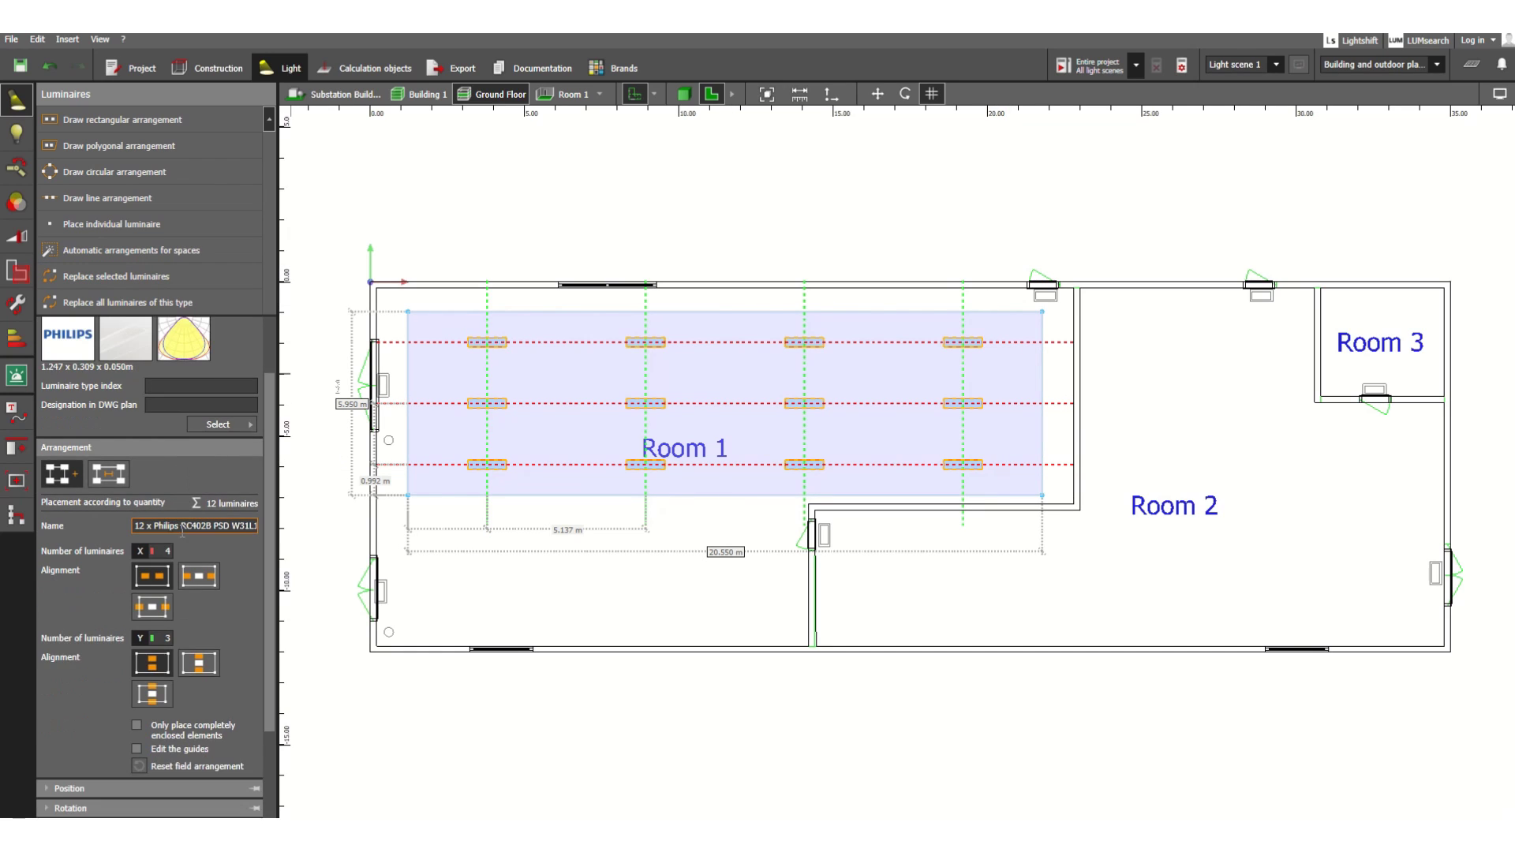
{"action": "scroll", "coordinate": [206, 436], "scroll_direction": "down", "scroll_amount": 2}
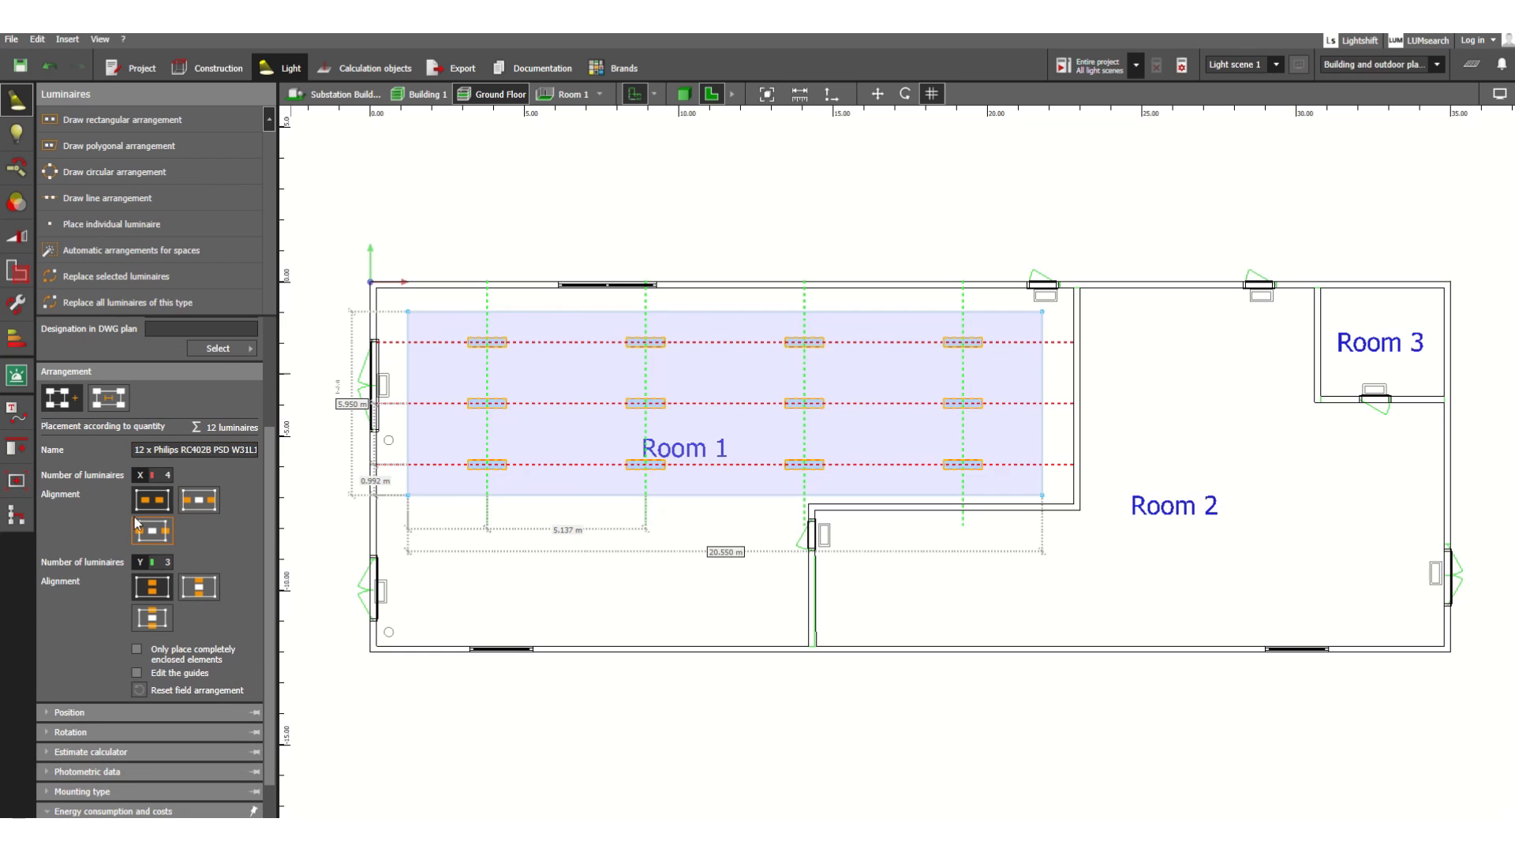
{"action": "scroll", "coordinate": [214, 509], "scroll_direction": "down", "scroll_amount": 1}
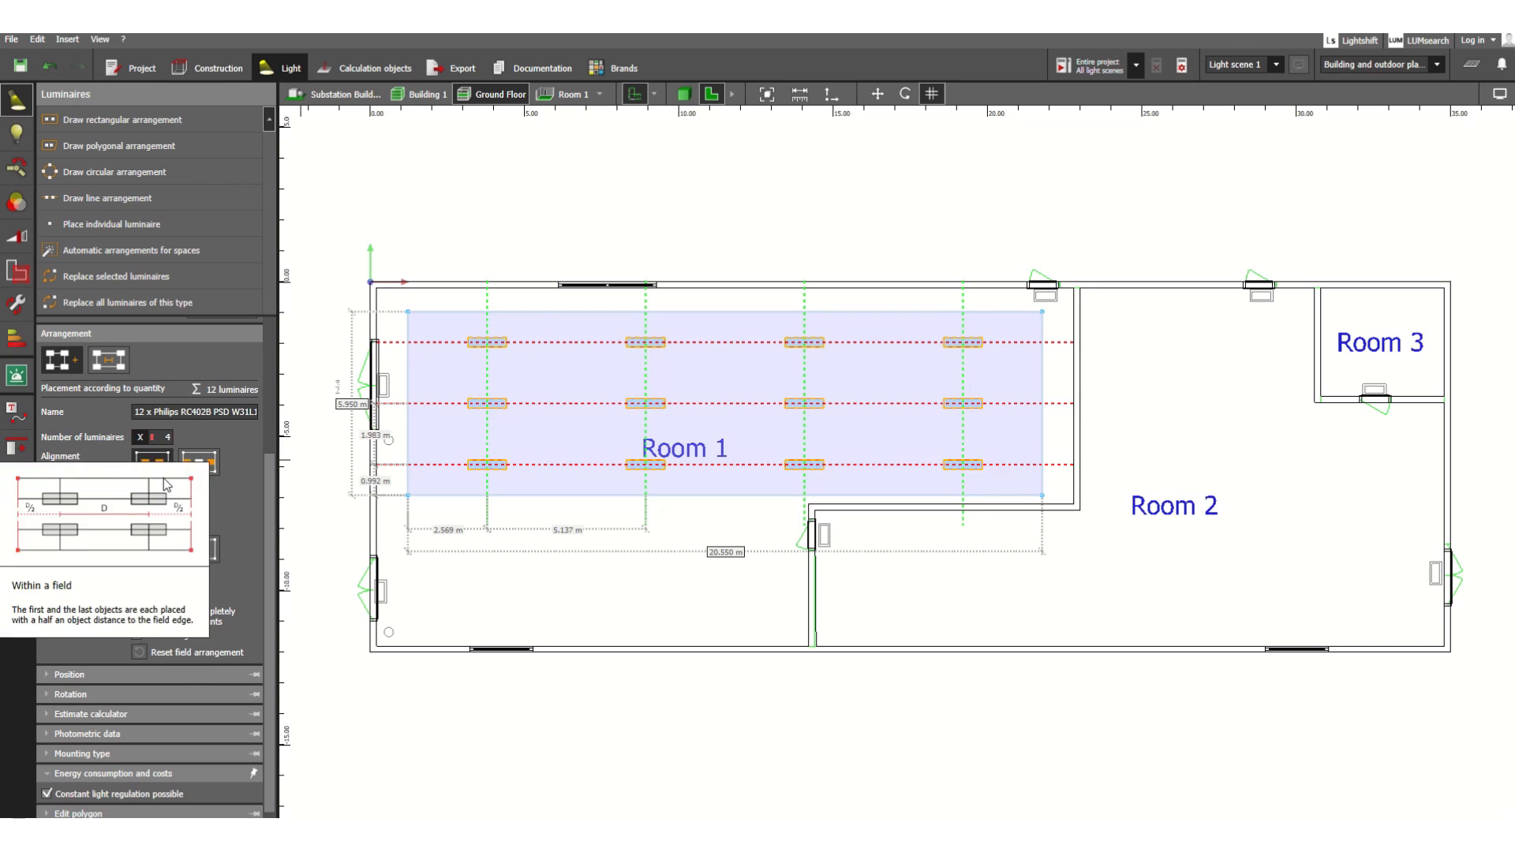
{"action": "scroll", "coordinate": [222, 484], "scroll_direction": "down", "scroll_amount": 1}
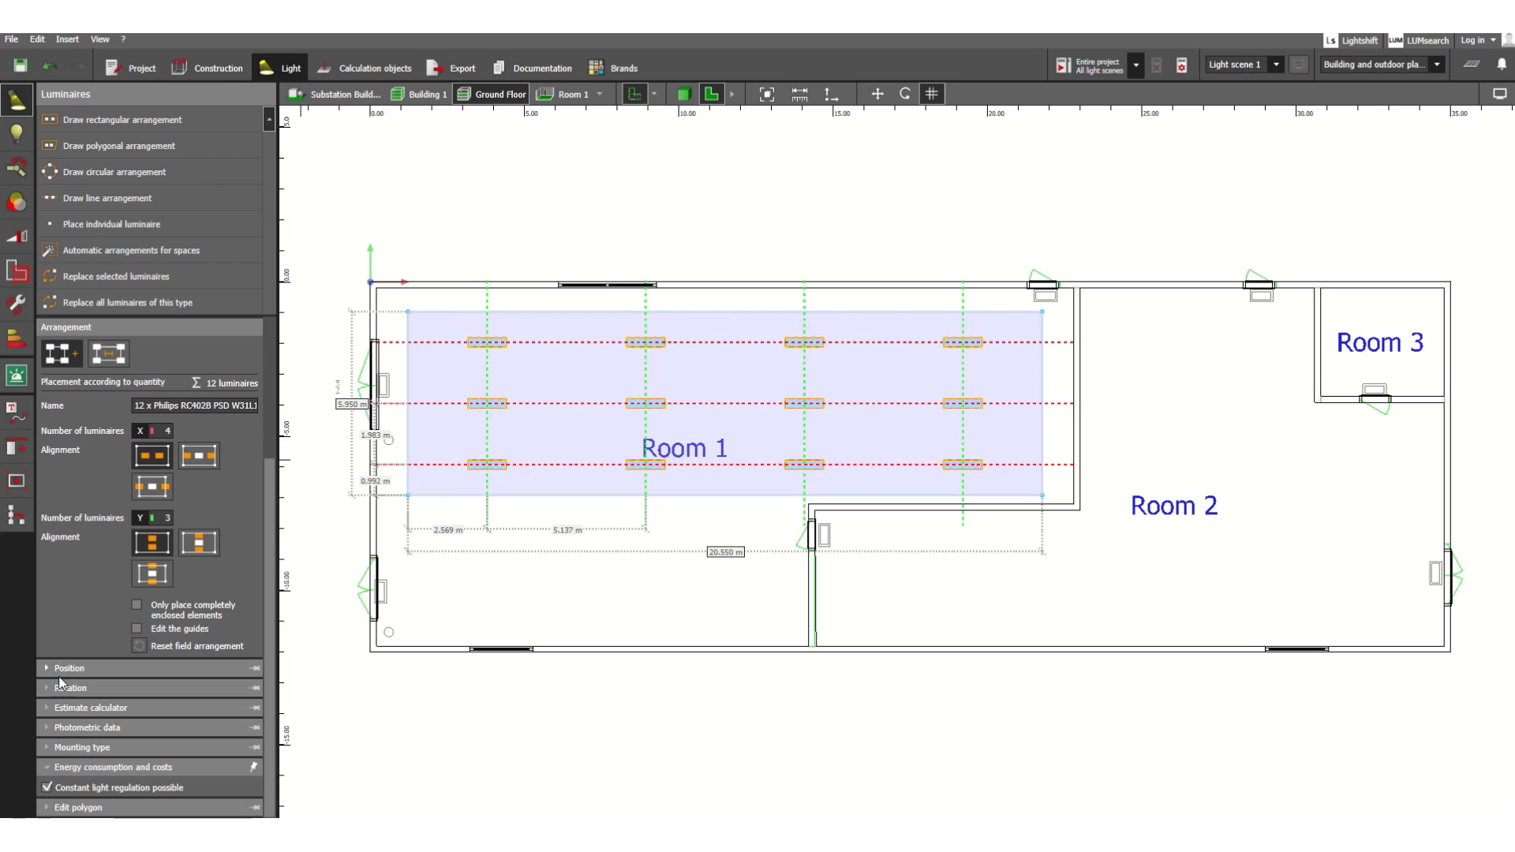
{"action": "key", "text": "Escape"}
Check the target and current illuminance of the rectangular arrangement in the estimate calculator.
{"action": "left_click", "coordinate": [785, 466]}
{"action": "left_click", "coordinate": [45, 708]}
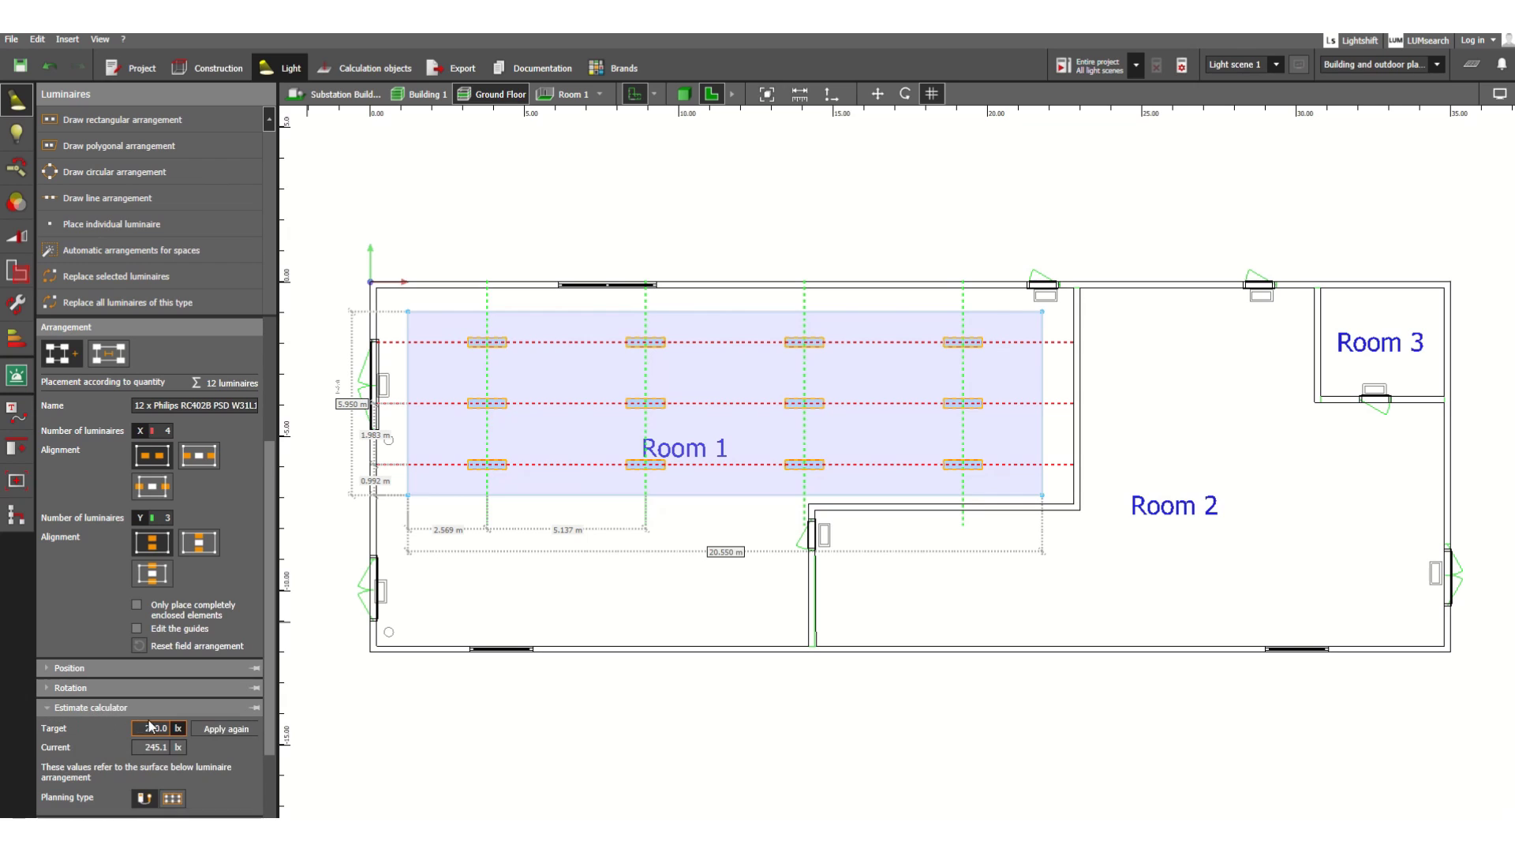
{"action": "scroll", "coordinate": [157, 705], "scroll_direction": "down", "scroll_amount": 2}
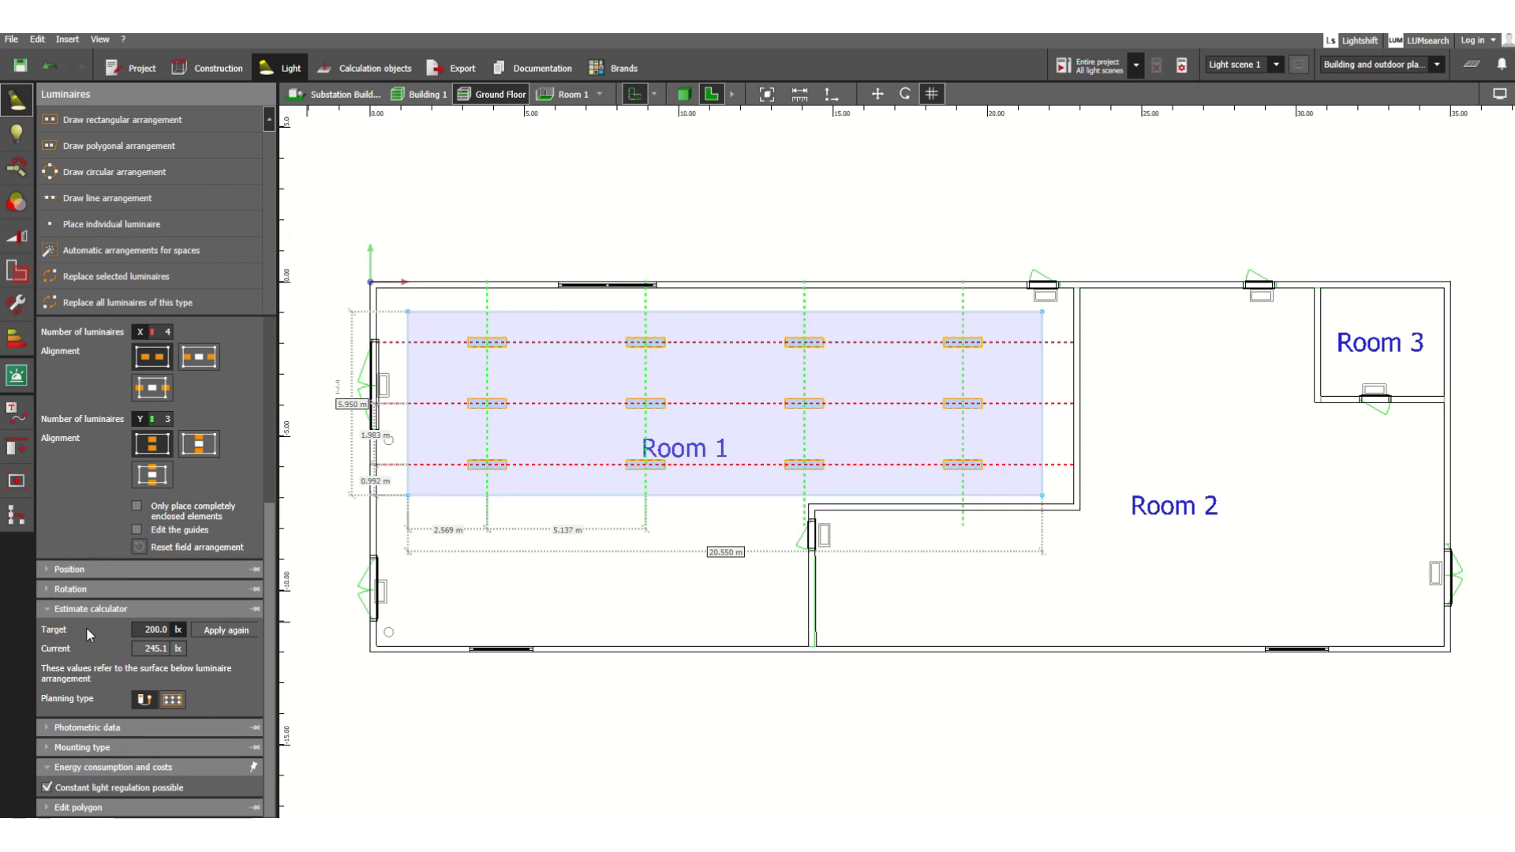
{"action": "left_click", "coordinate": [149, 629]}
{"action": "left_click", "coordinate": [174, 657]}
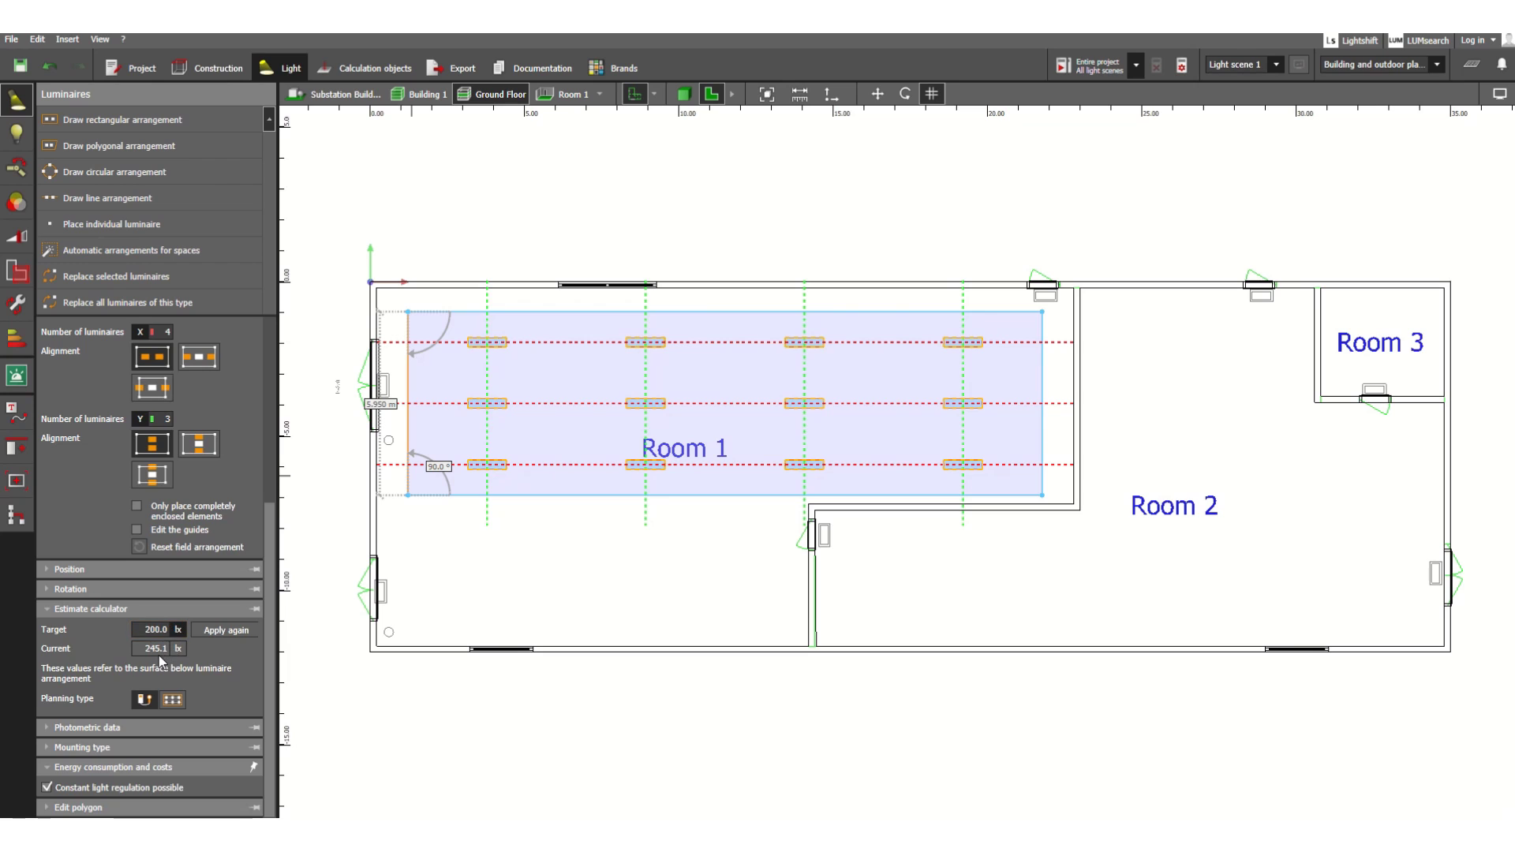
Delete the rectangular luminaire arrangement from Room 1.
{"action": "scroll", "coordinate": [160, 662], "scroll_direction": "up", "scroll_amount": 3}
{"action": "scroll", "coordinate": [181, 626], "scroll_direction": "up", "scroll_amount": 3}
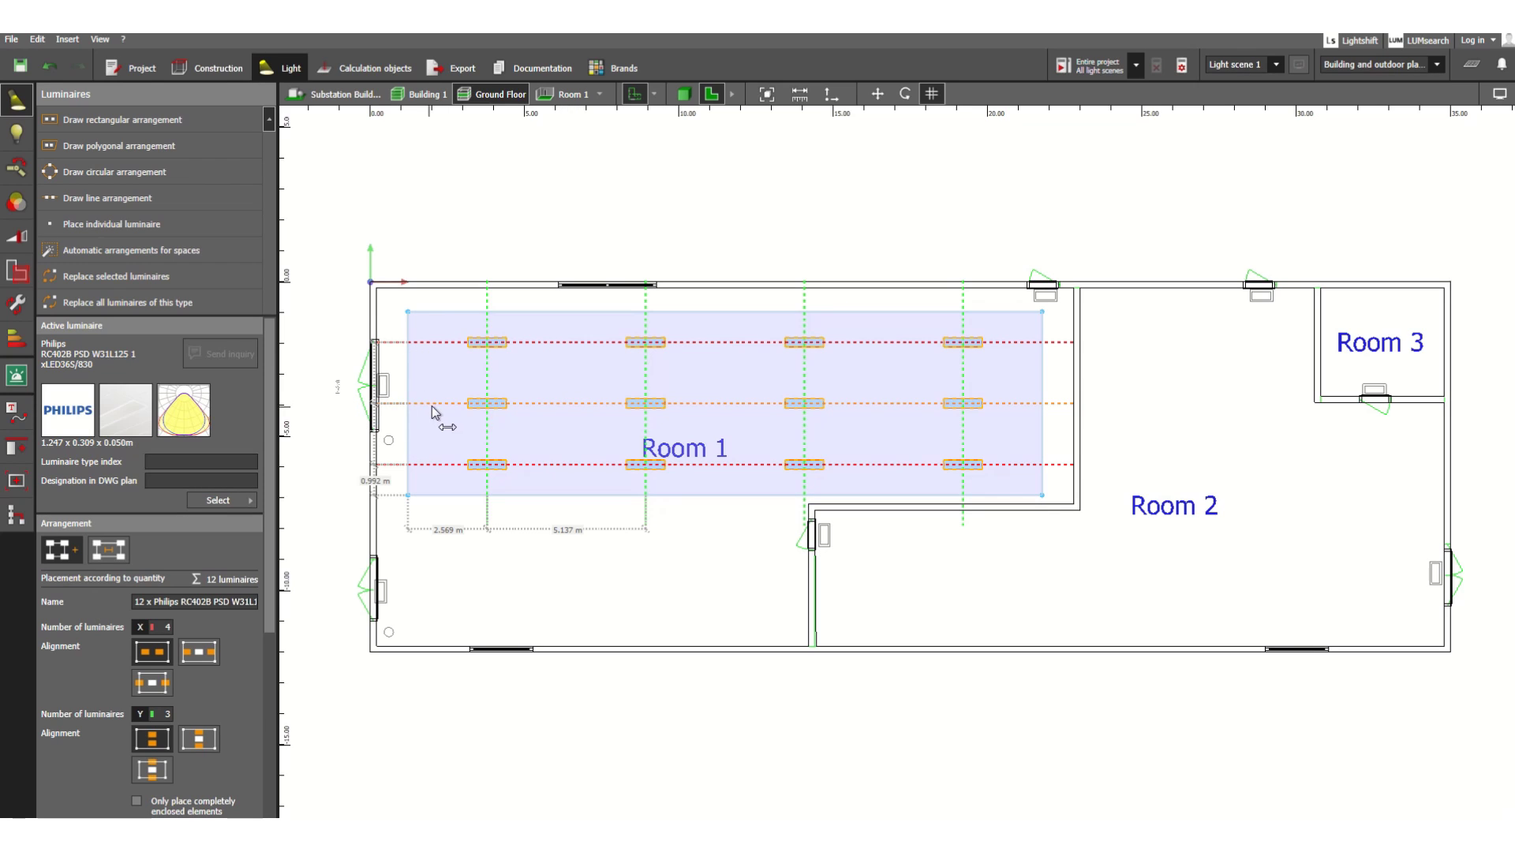
{"action": "key", "text": "Delete"}
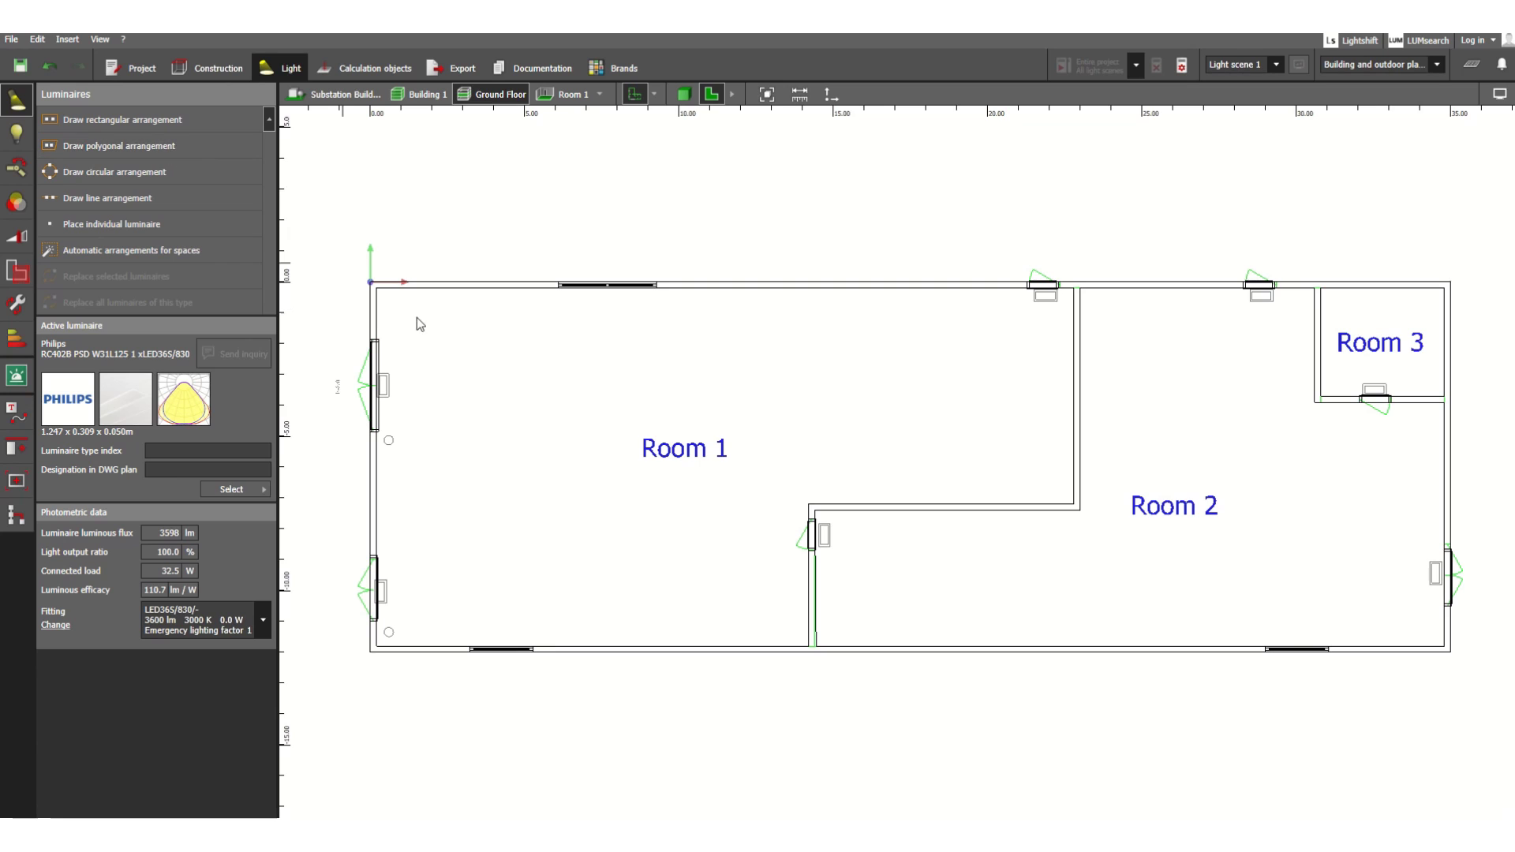
Draw a circular arrangement of six luminaires with a radius of about 3.19 m around Room 1's upper-left corner area.
{"action": "left_click", "coordinate": [114, 172]}
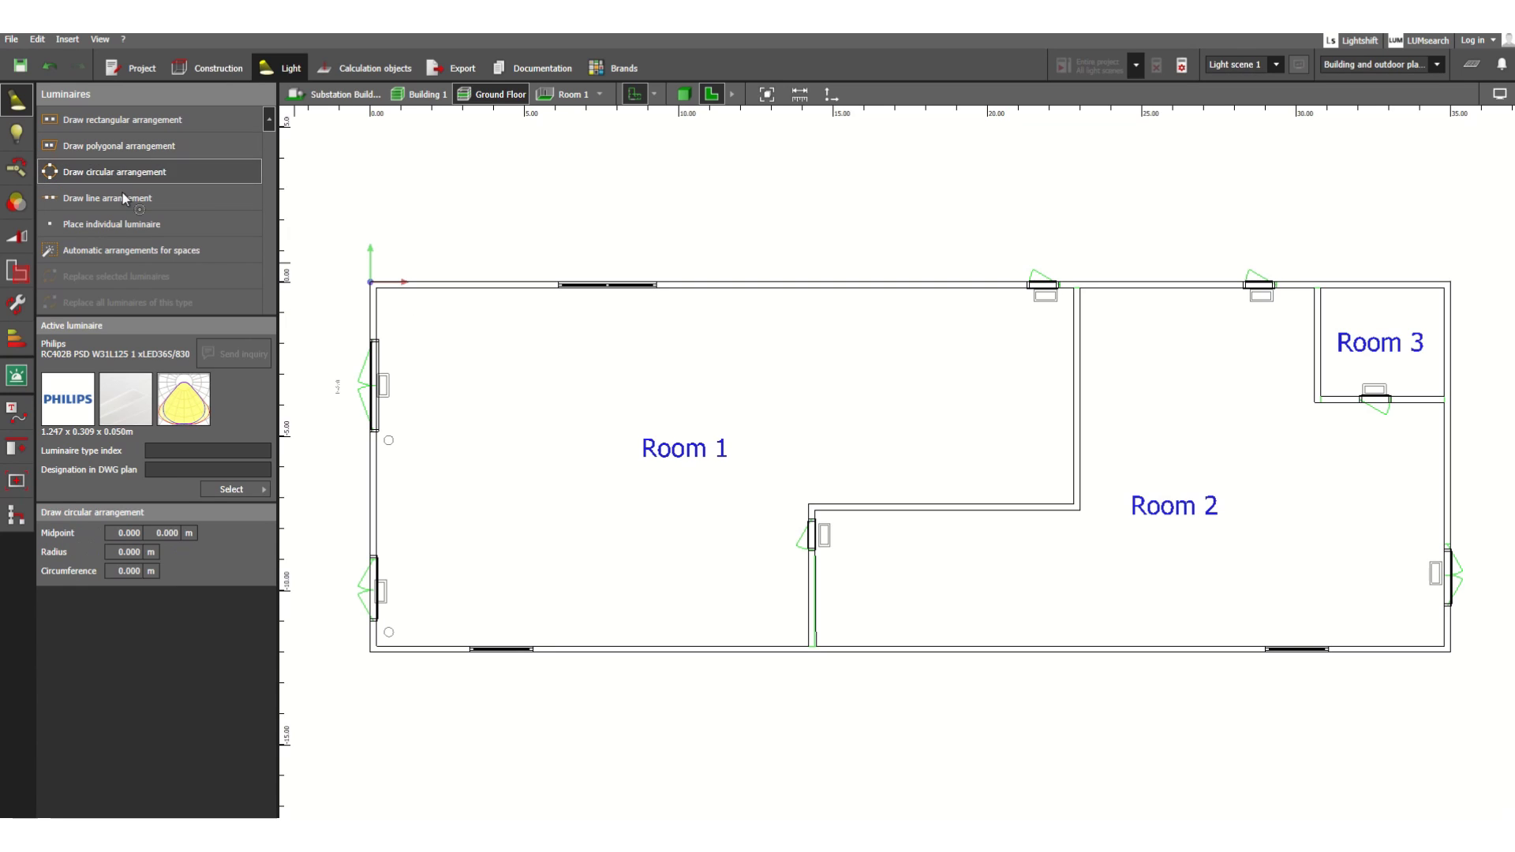
{"action": "left_click", "coordinate": [460, 343]}
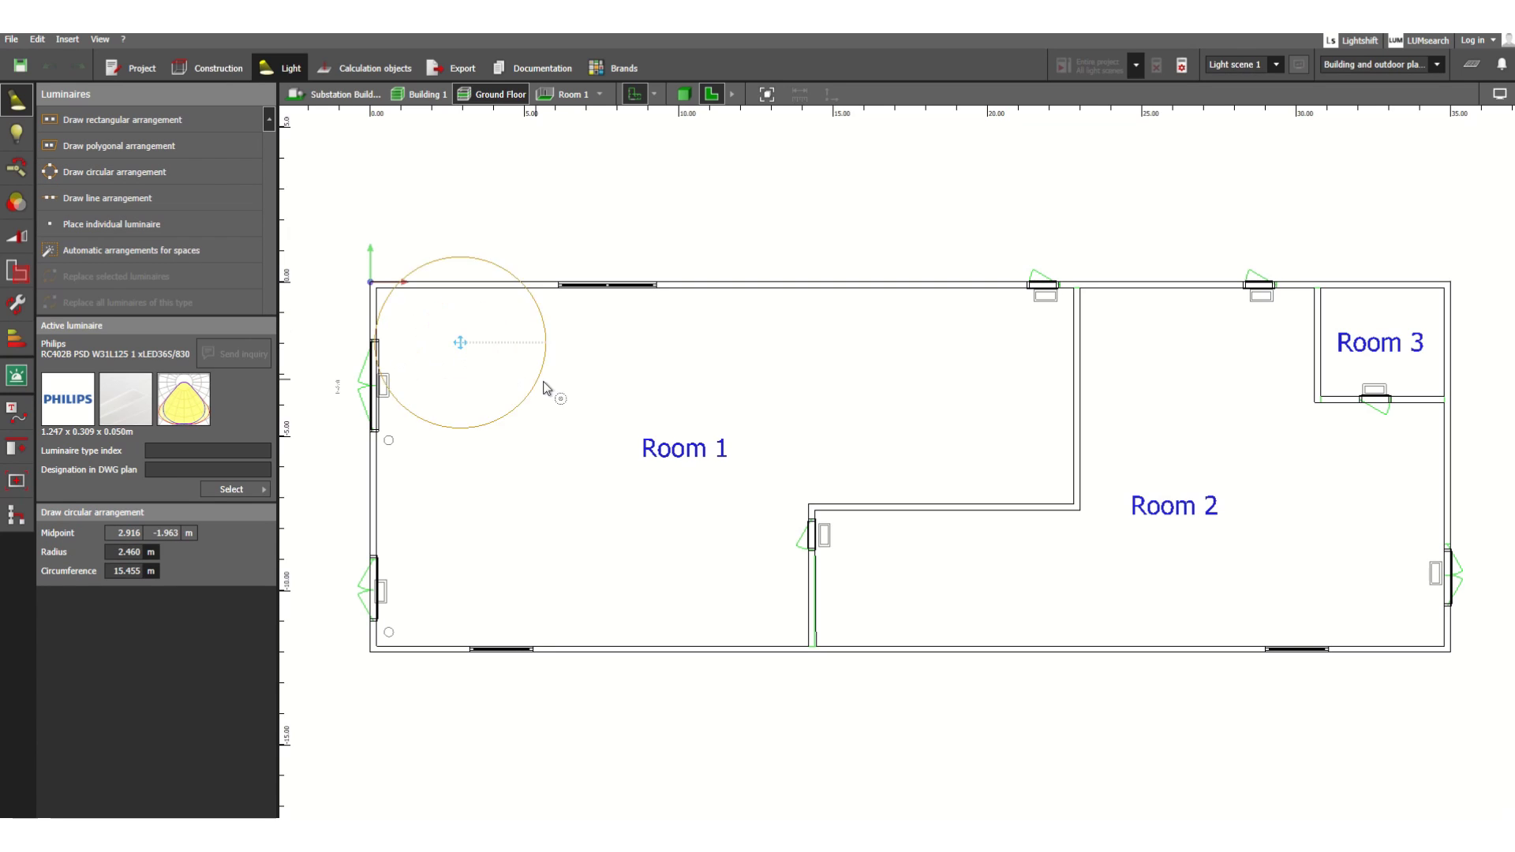
{"action": "left_click", "coordinate": [521, 419]}
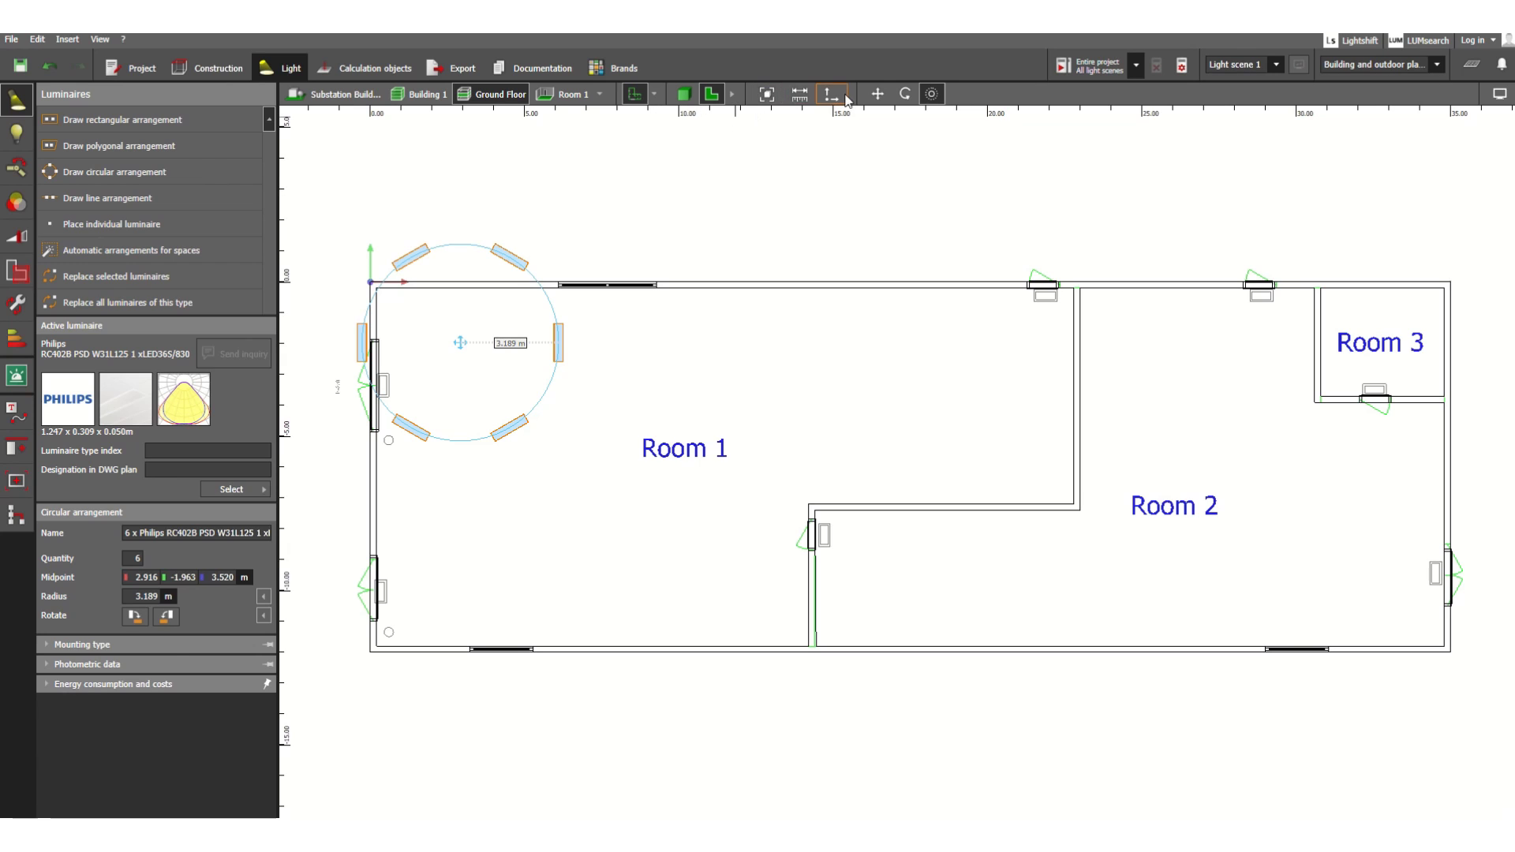
Move the circular arrangement fully inside Room 1, to a midpoint of about 7.43, -5.17 m, and delete it.
{"action": "left_click", "coordinate": [876, 94]}
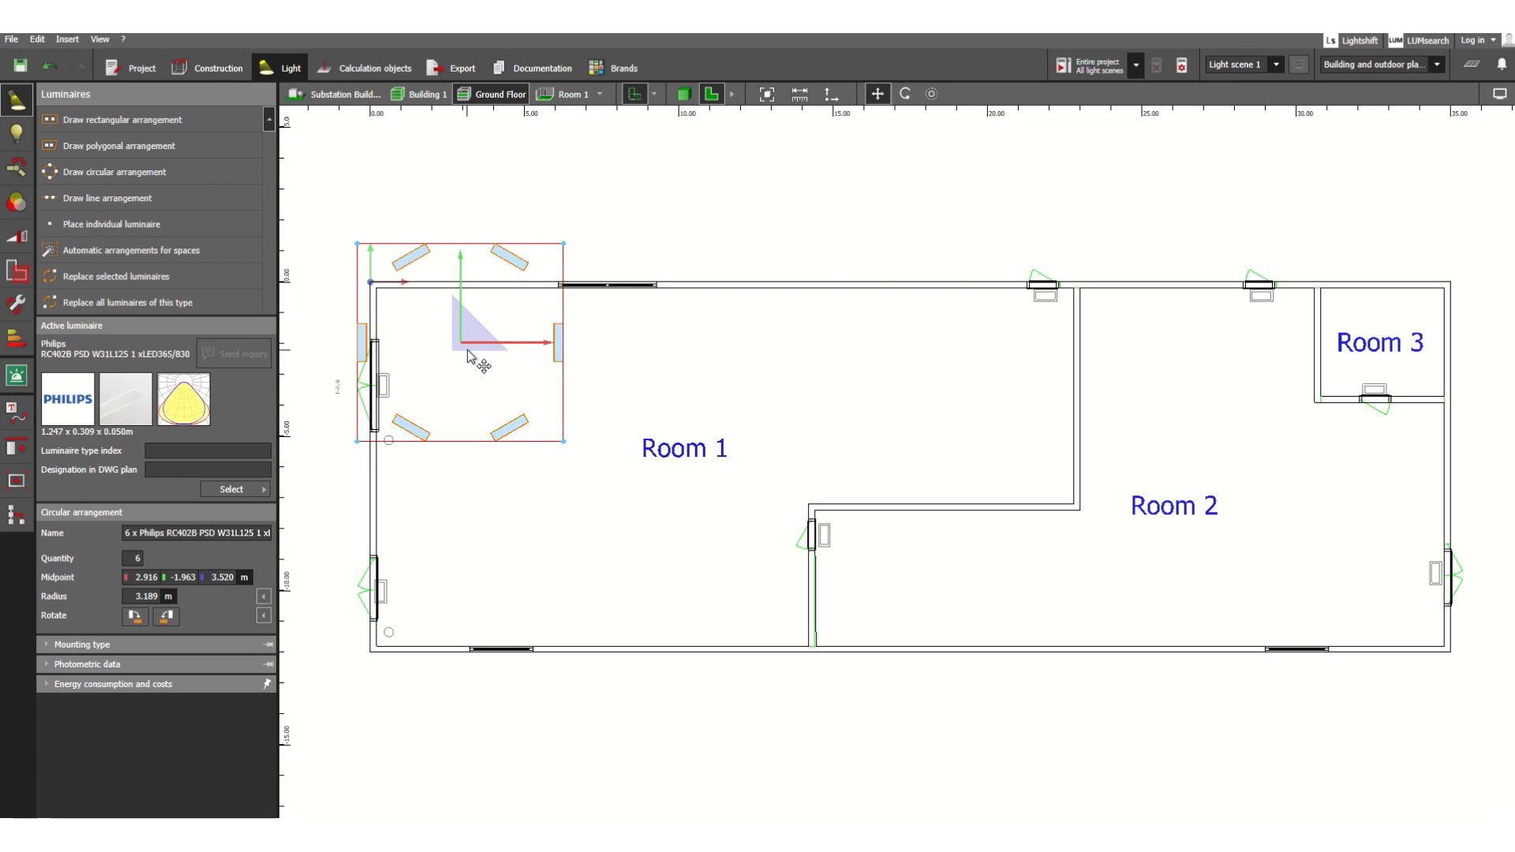
{"action": "left_click_drag", "start_coordinate": [467, 348], "coordinate": [607, 448]}
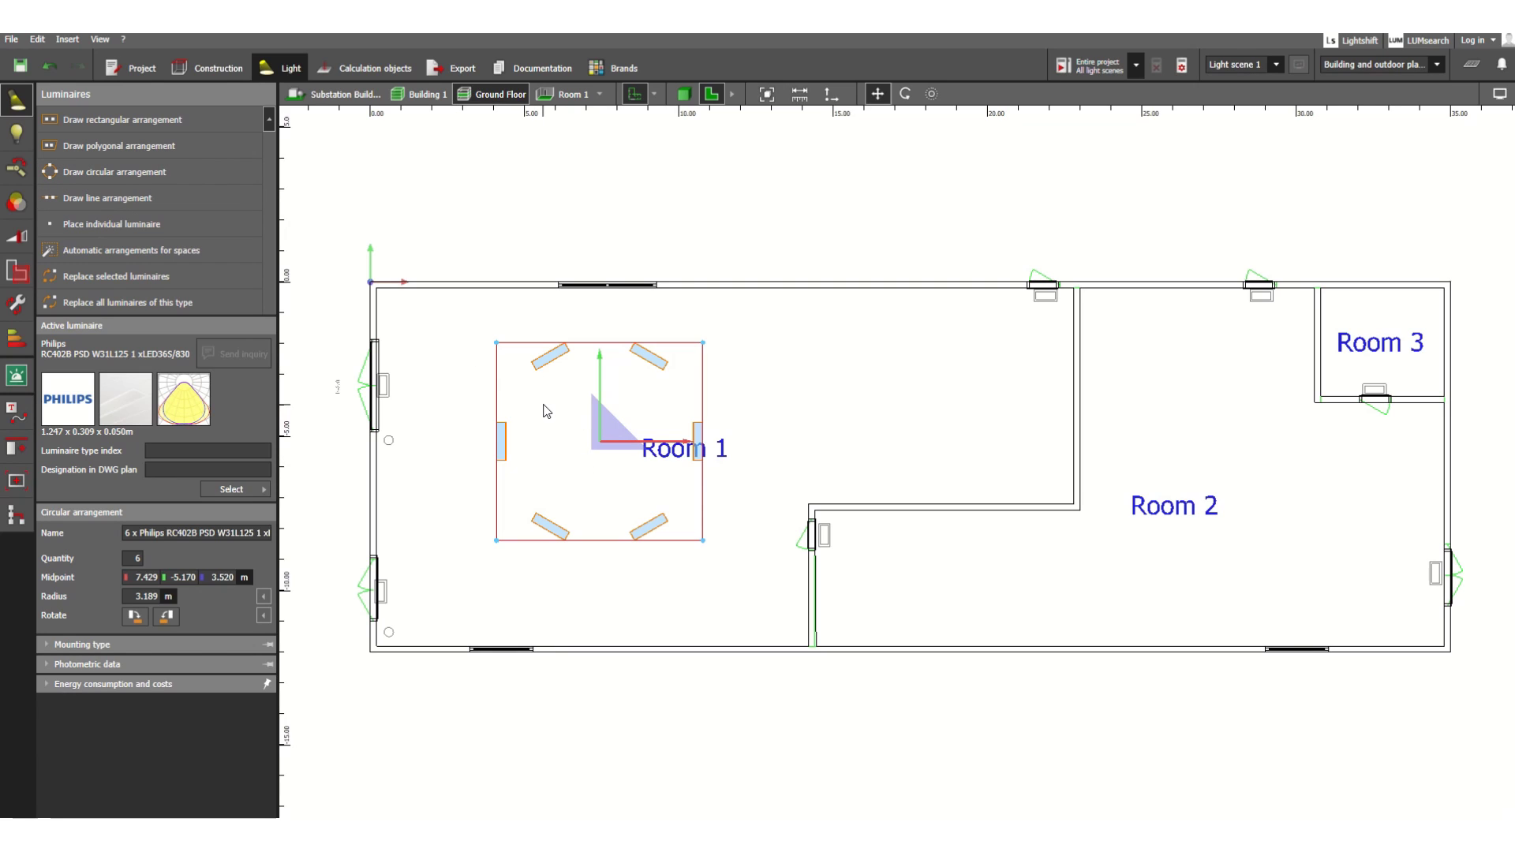
{"action": "key", "text": "Delete"}
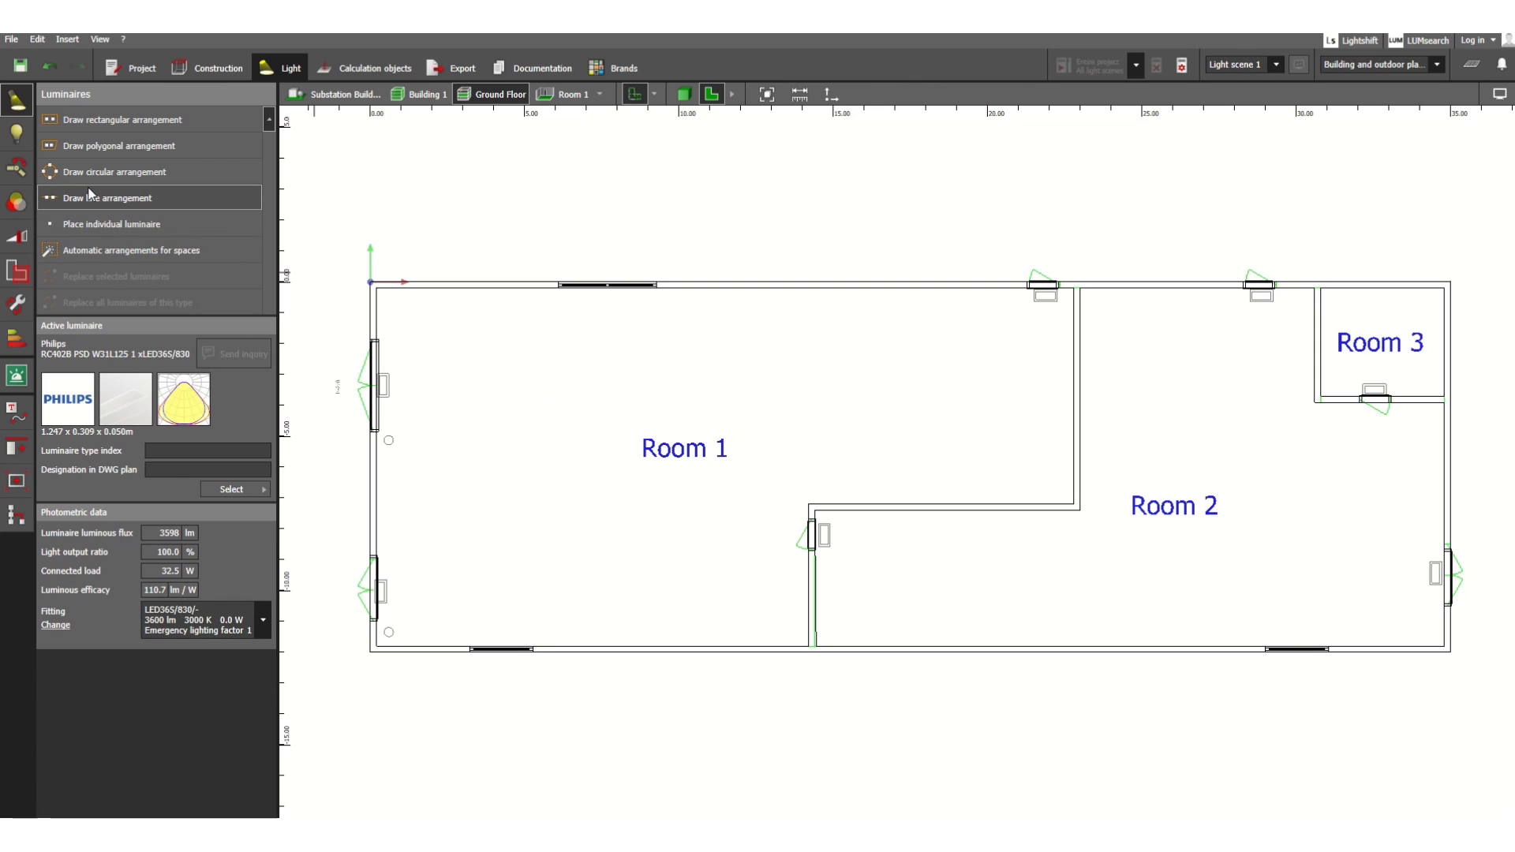
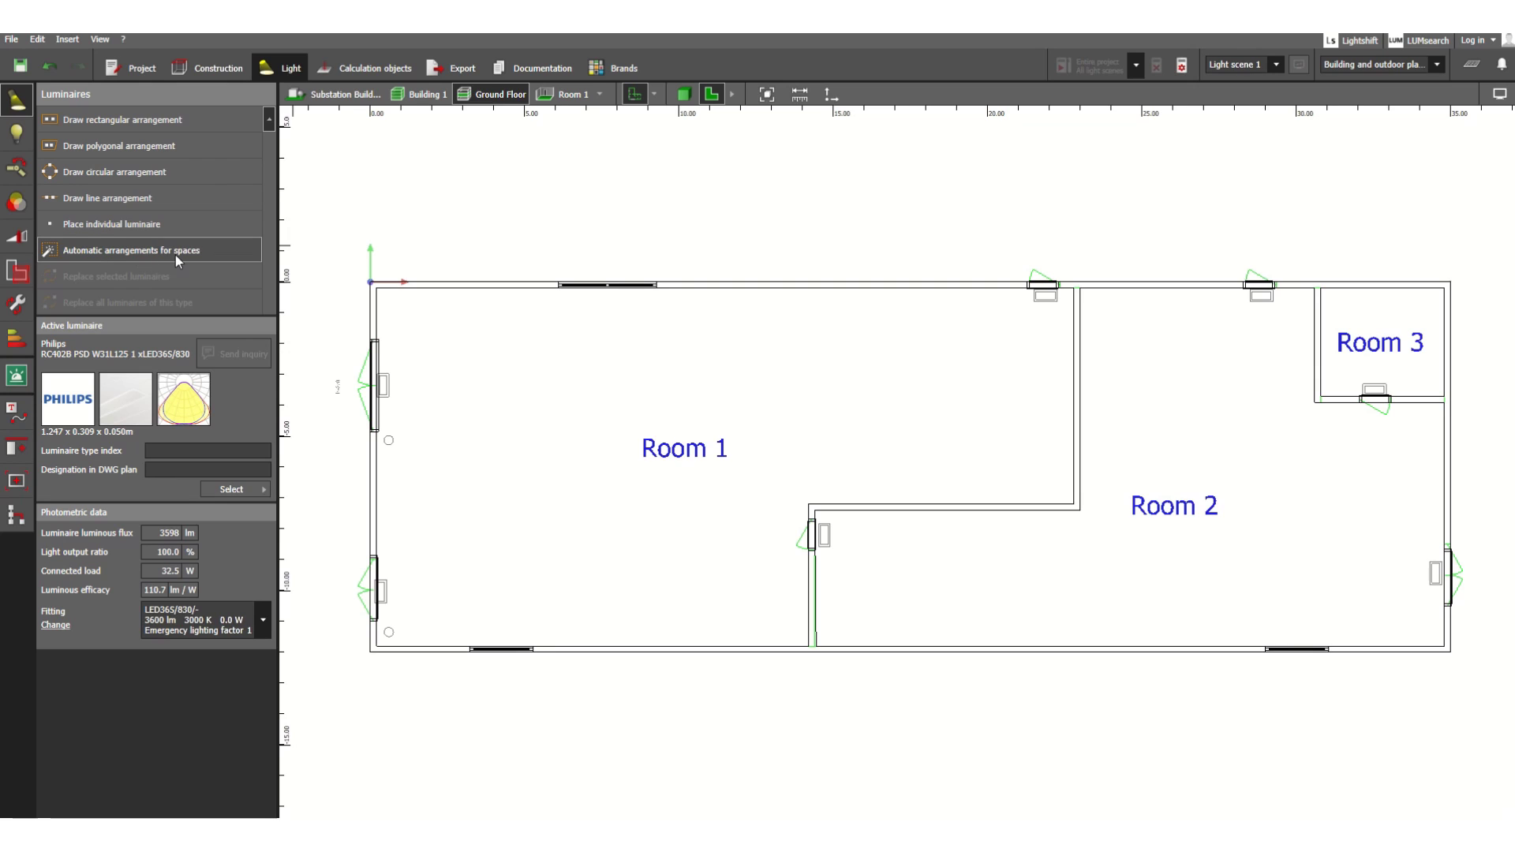
Fill Room 1 with an automatic luminaire arrangement for spaces and bring up its arrangement settings.
{"action": "left_click", "coordinate": [99, 251]}
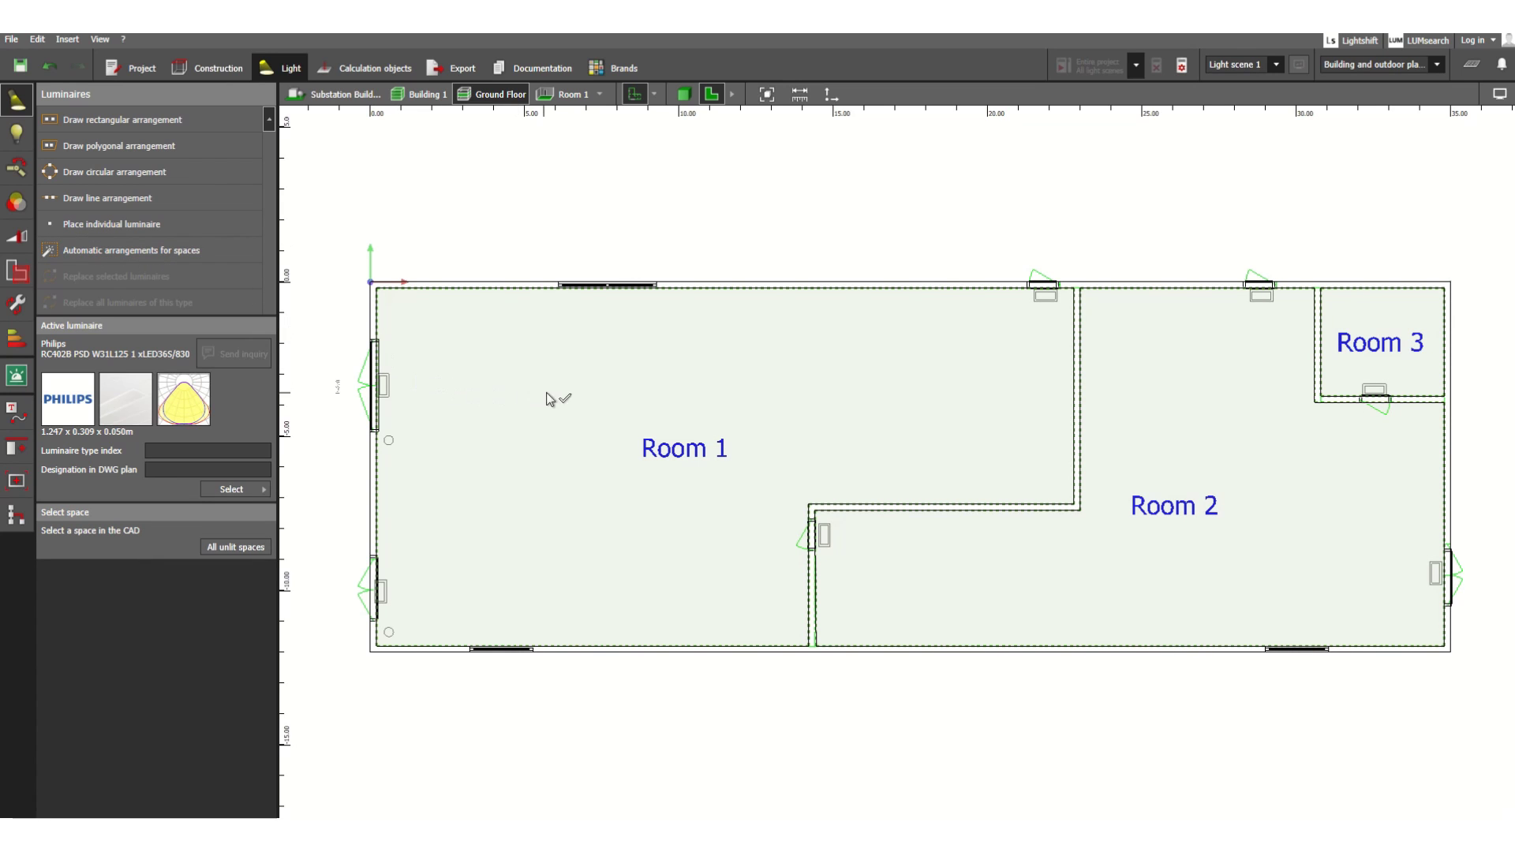
{"action": "left_click", "coordinate": [617, 400]}
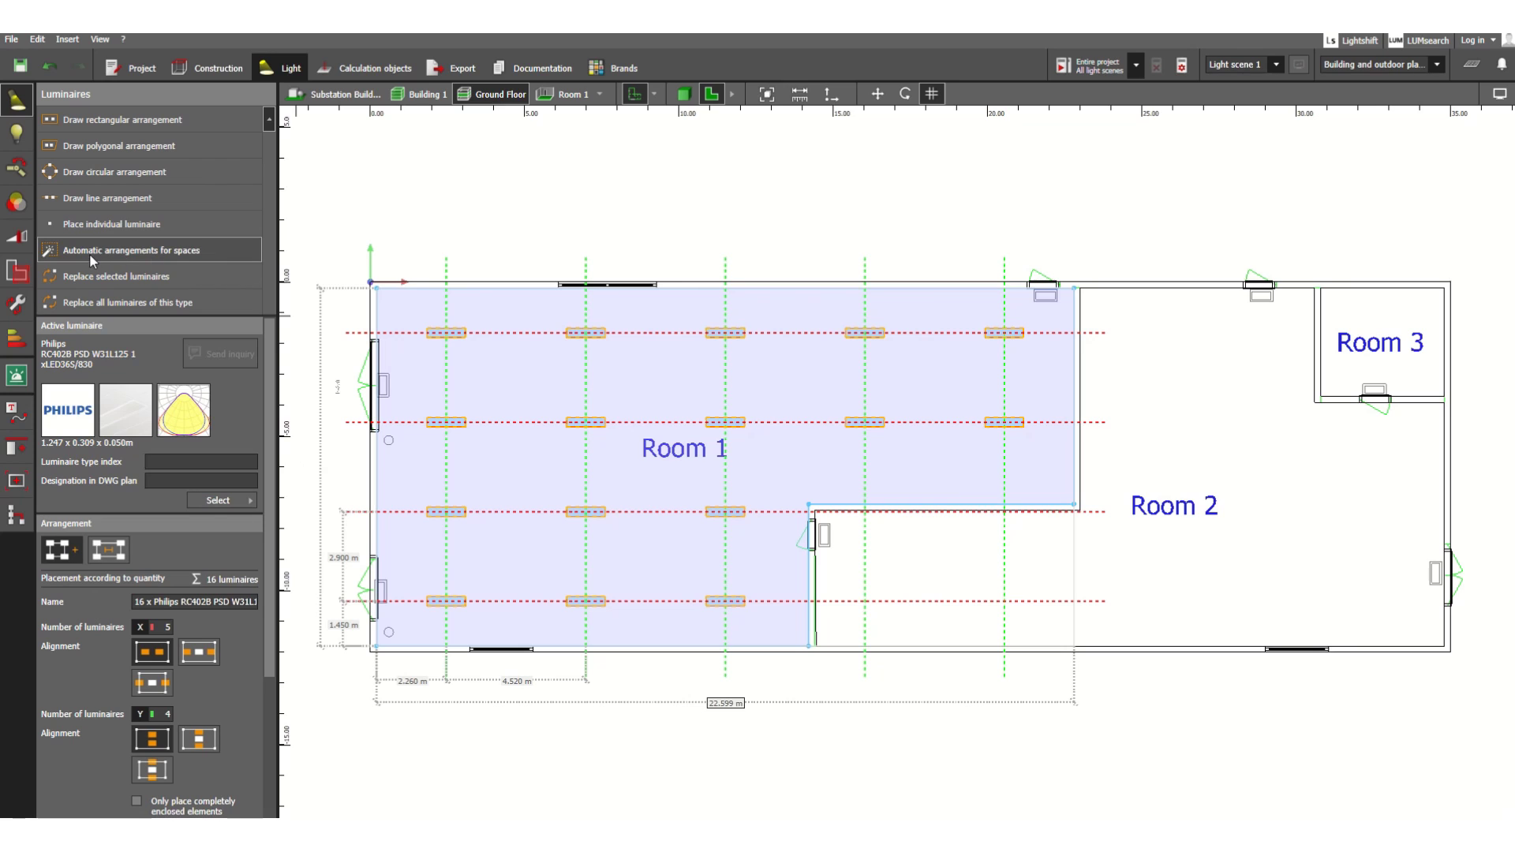
{"action": "scroll", "coordinate": [152, 584], "scroll_direction": "down", "scroll_amount": 5}
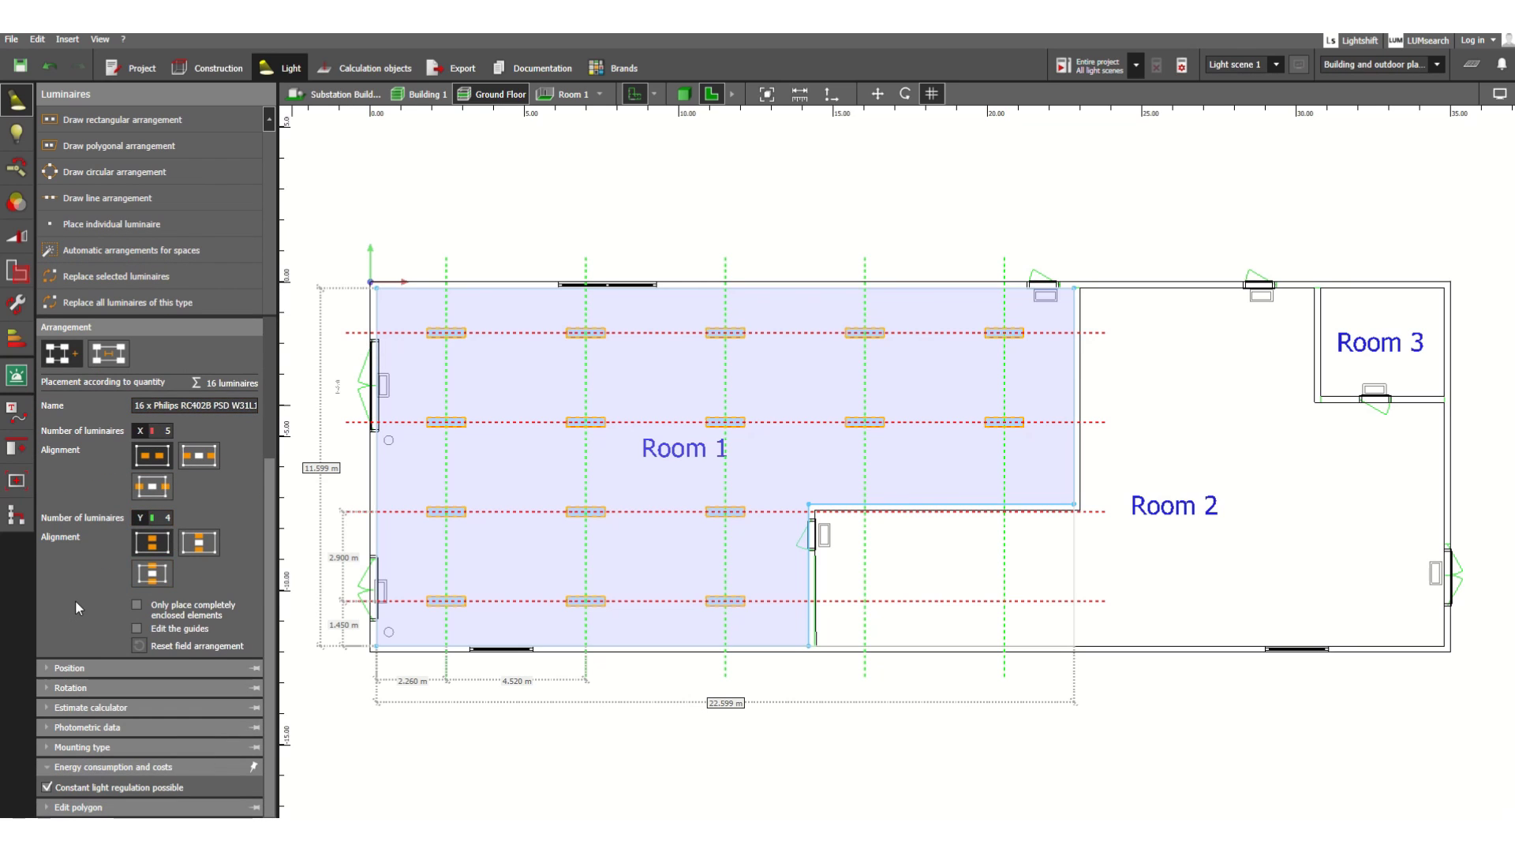
Review the estimate calculator's target and current illuminance for Room 1's automatic arrangement, and deselect the arrangement.
{"action": "scroll", "coordinate": [76, 599], "scroll_direction": "up", "scroll_amount": 2}
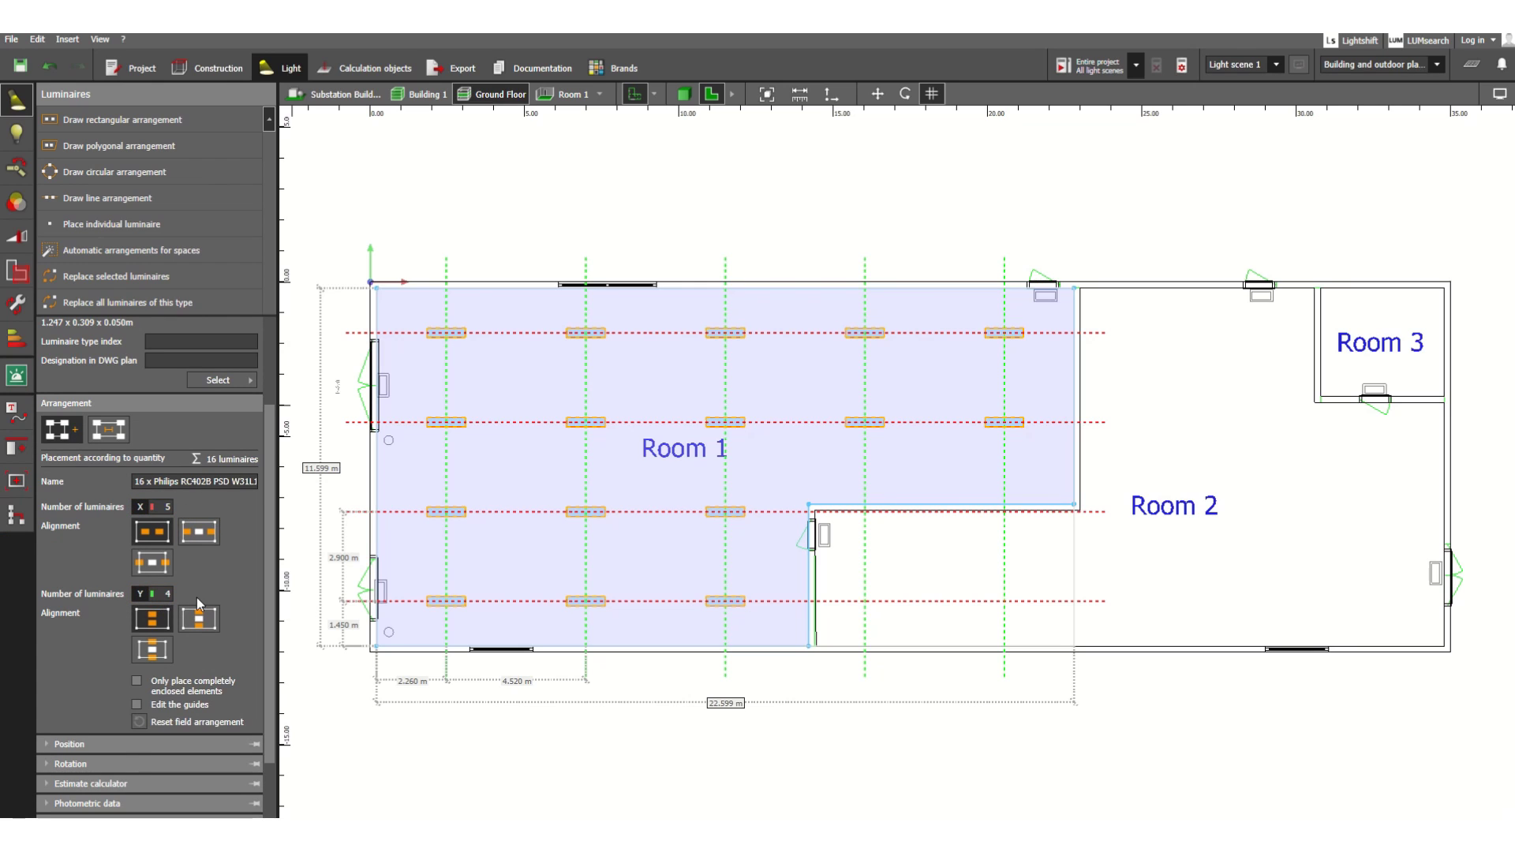
{"action": "scroll", "coordinate": [205, 584], "scroll_direction": "down", "scroll_amount": 2}
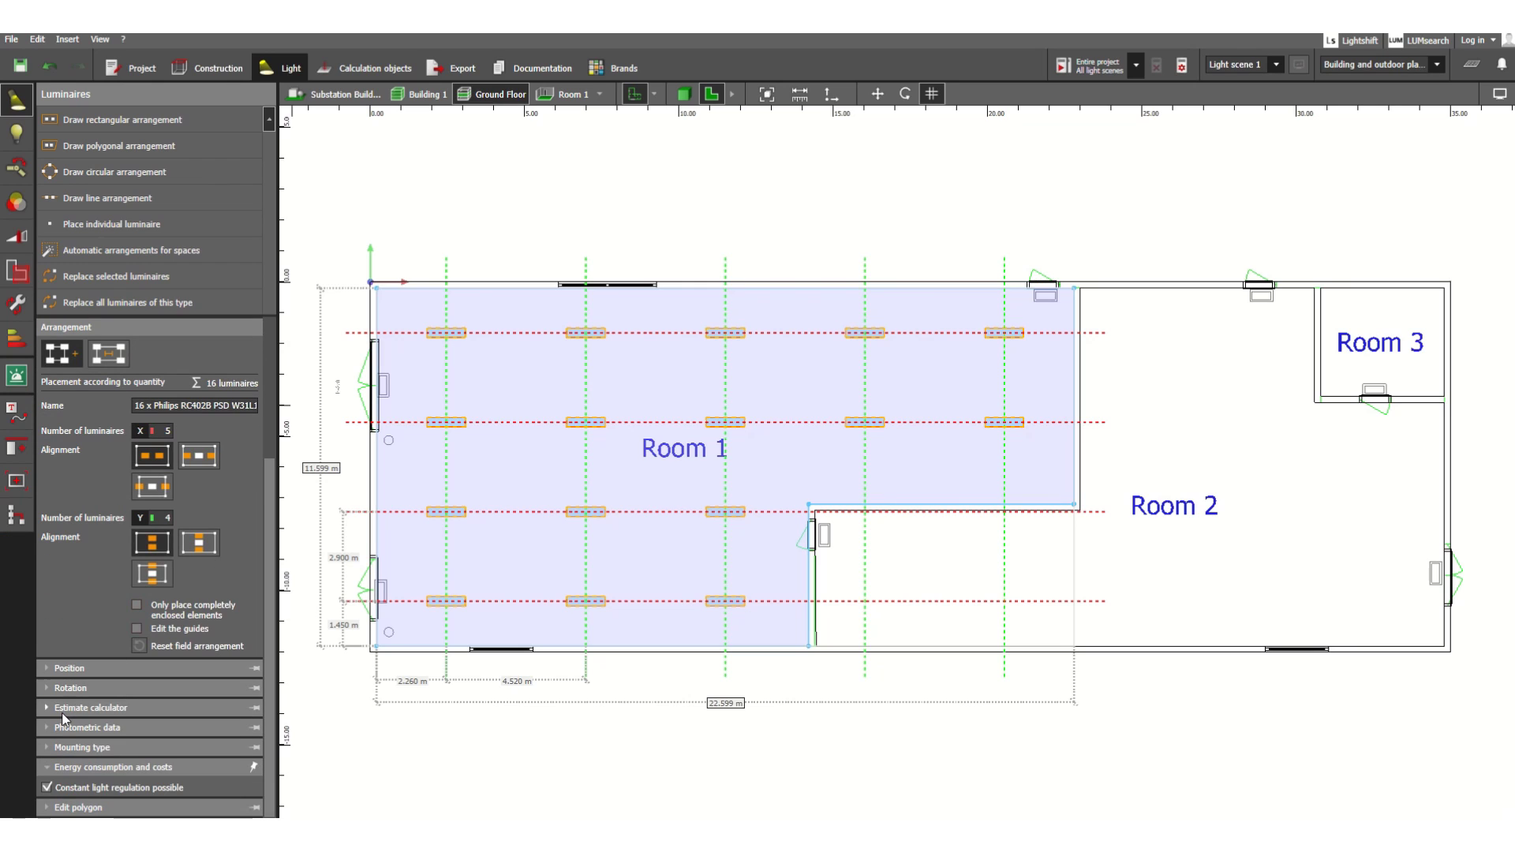
{"action": "left_click", "coordinate": [45, 707]}
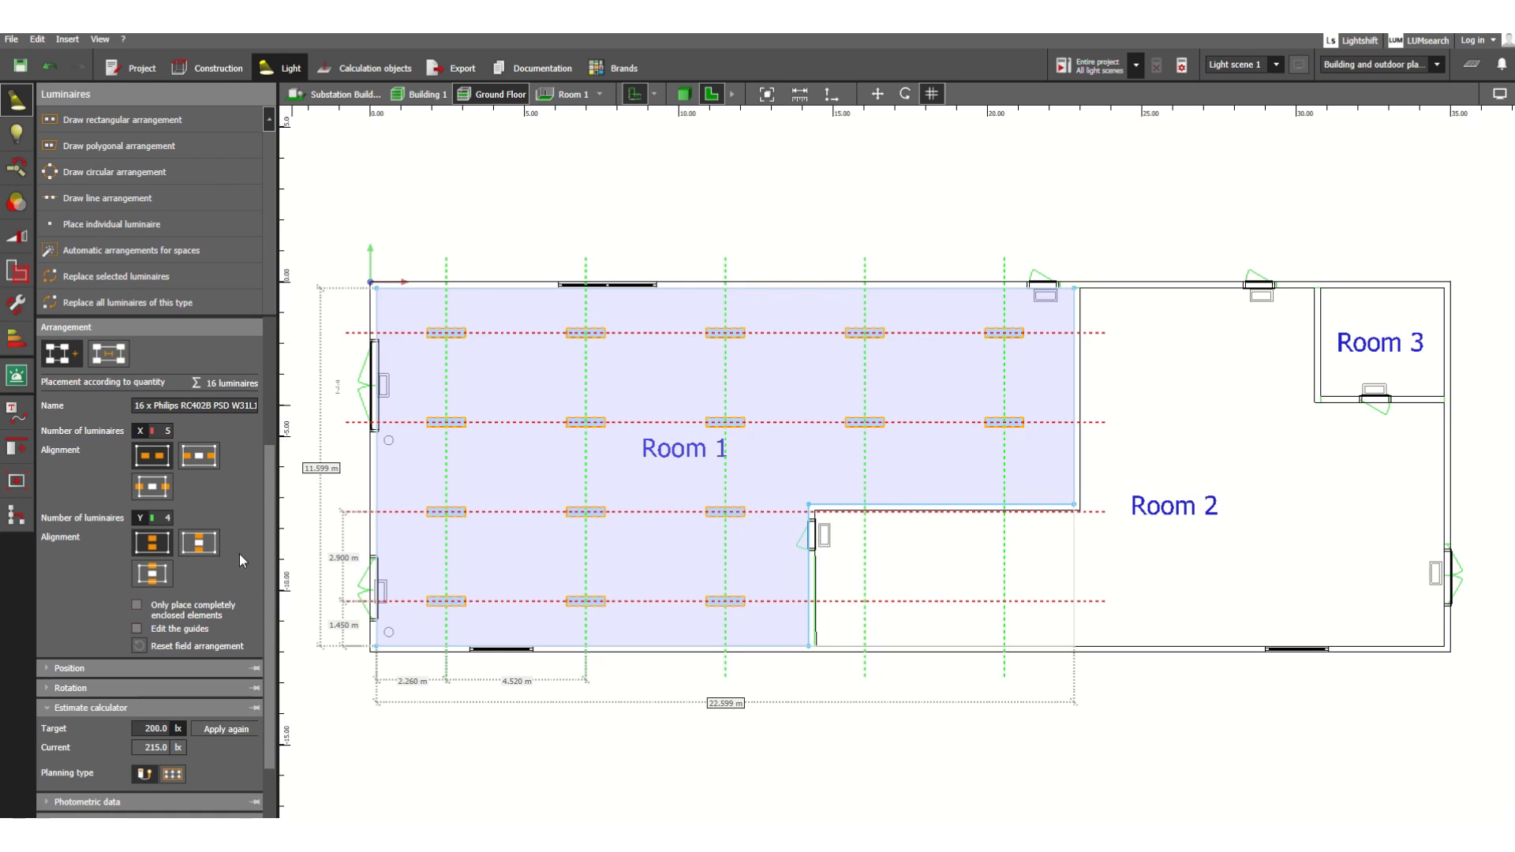
{"action": "scroll", "coordinate": [240, 553], "scroll_direction": "down", "scroll_amount": 2}
{"action": "left_click", "coordinate": [143, 655]}
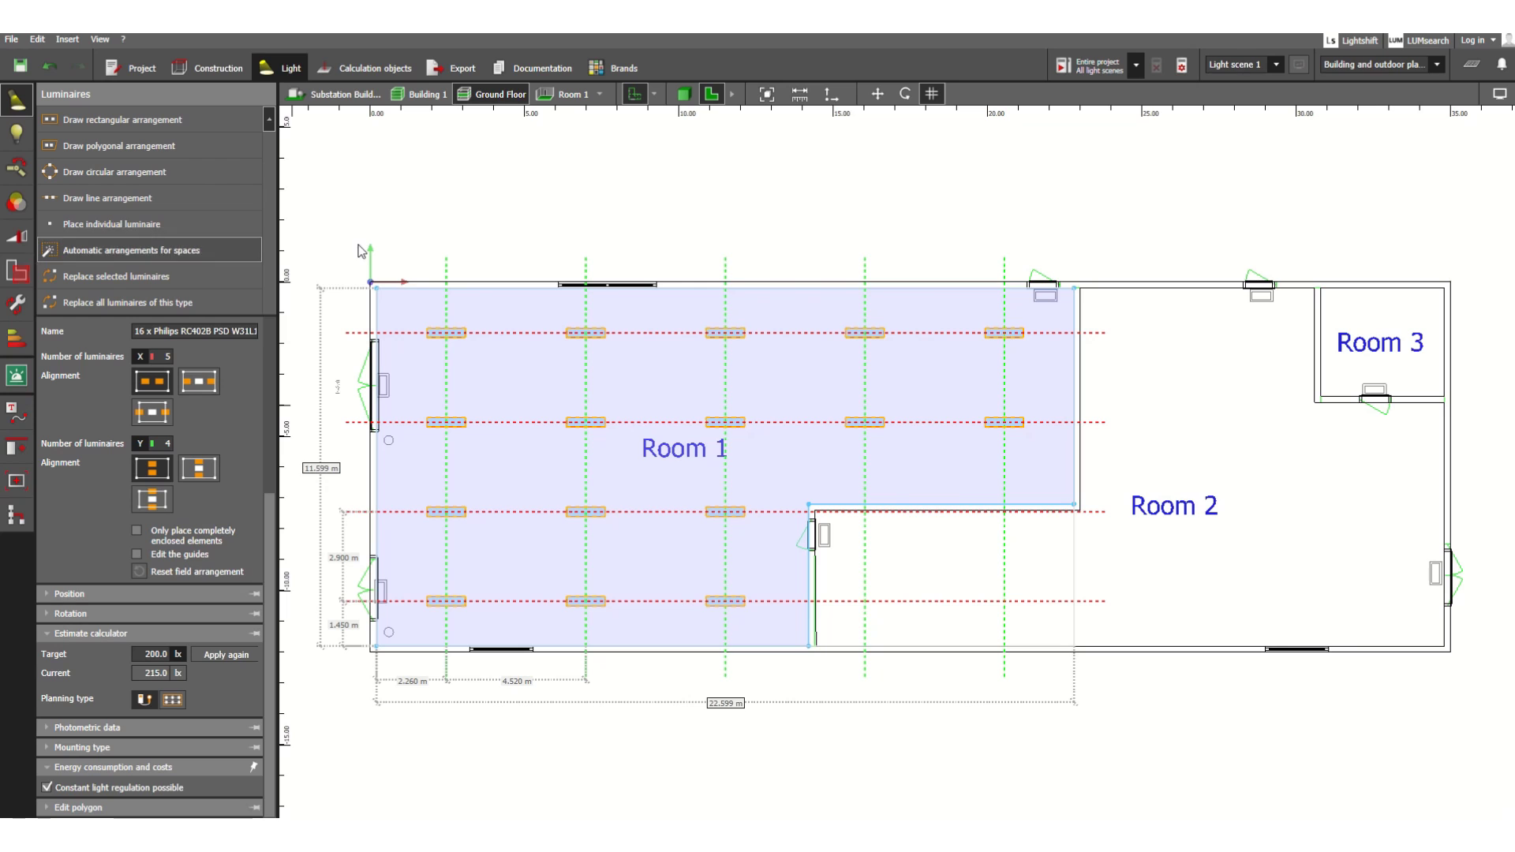
{"action": "left_click", "coordinate": [701, 206]}
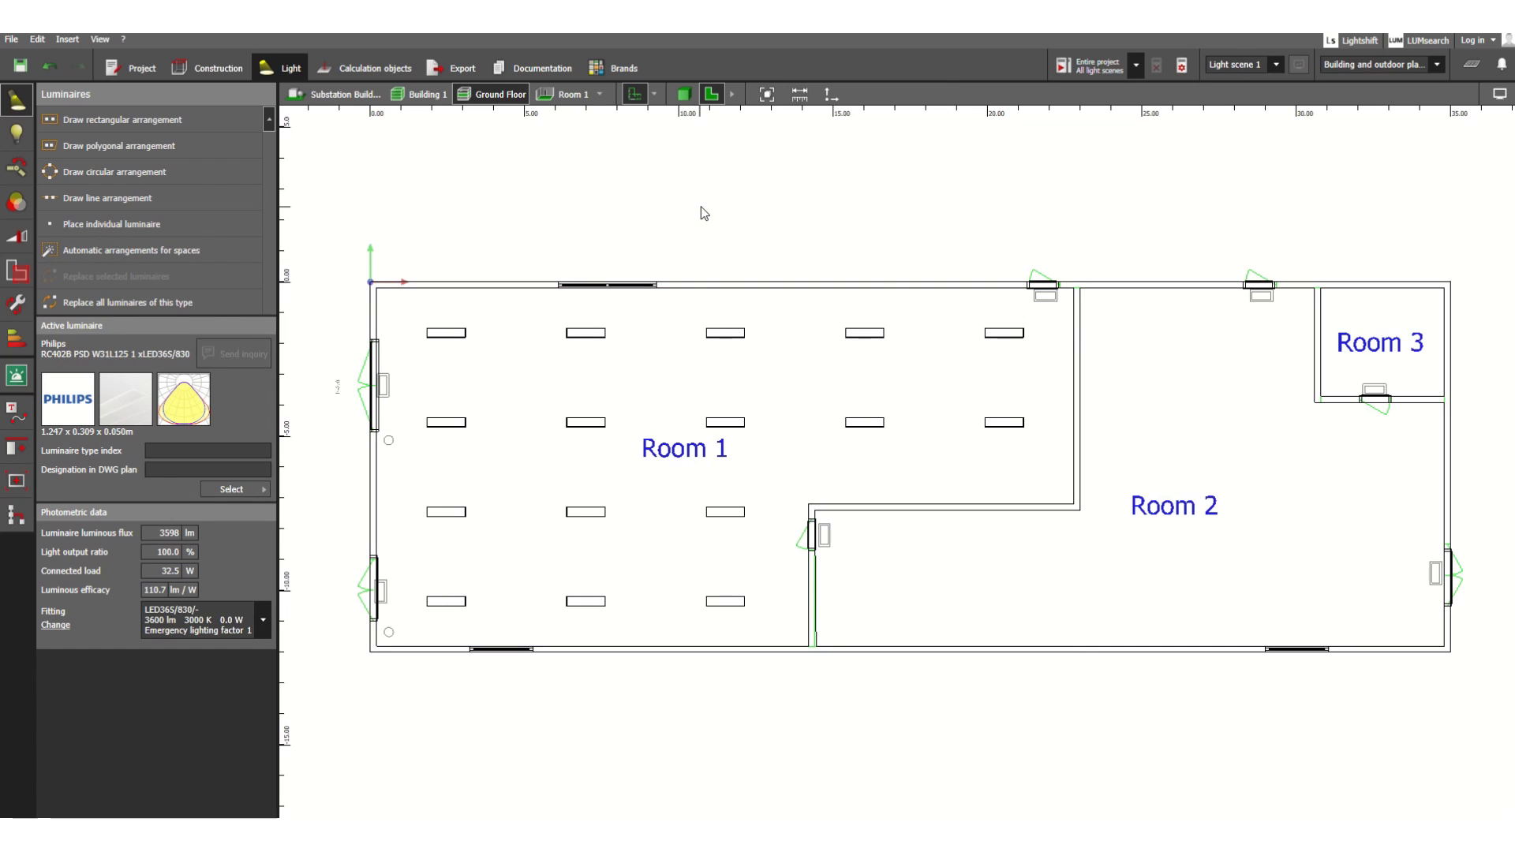
Inspect Room 1's luminaire layout in the 3D view from several angles and return to the floor plan.
{"action": "left_click", "coordinate": [683, 96]}
{"action": "left_click_drag", "start_coordinate": [665, 391], "coordinate": [706, 389]}
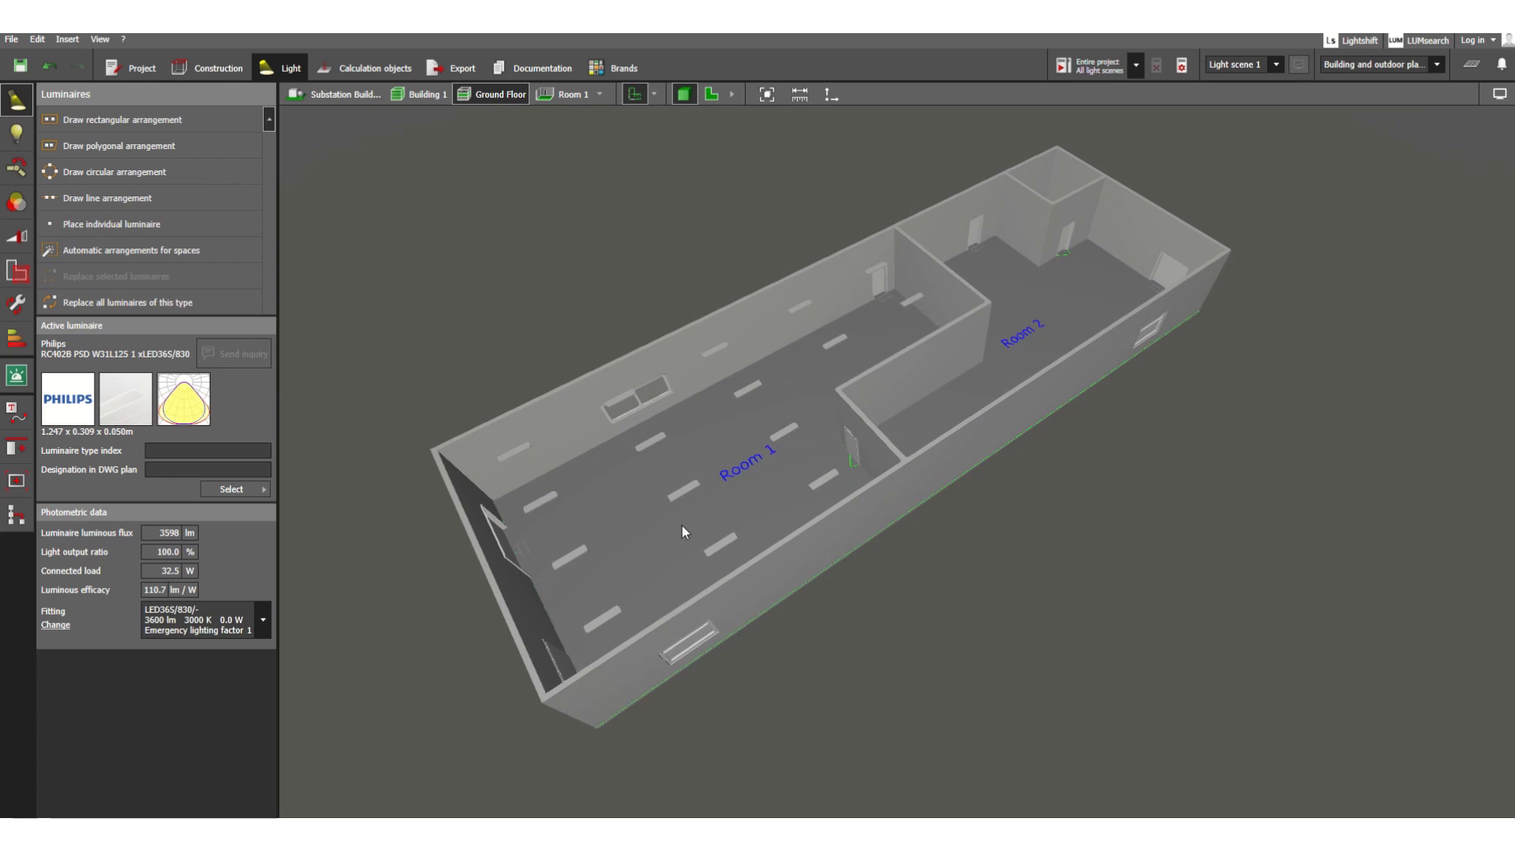
{"action": "scroll", "coordinate": [681, 536], "scroll_direction": "up", "scroll_amount": 3}
{"action": "scroll", "coordinate": [702, 490], "scroll_direction": "down", "scroll_amount": 2}
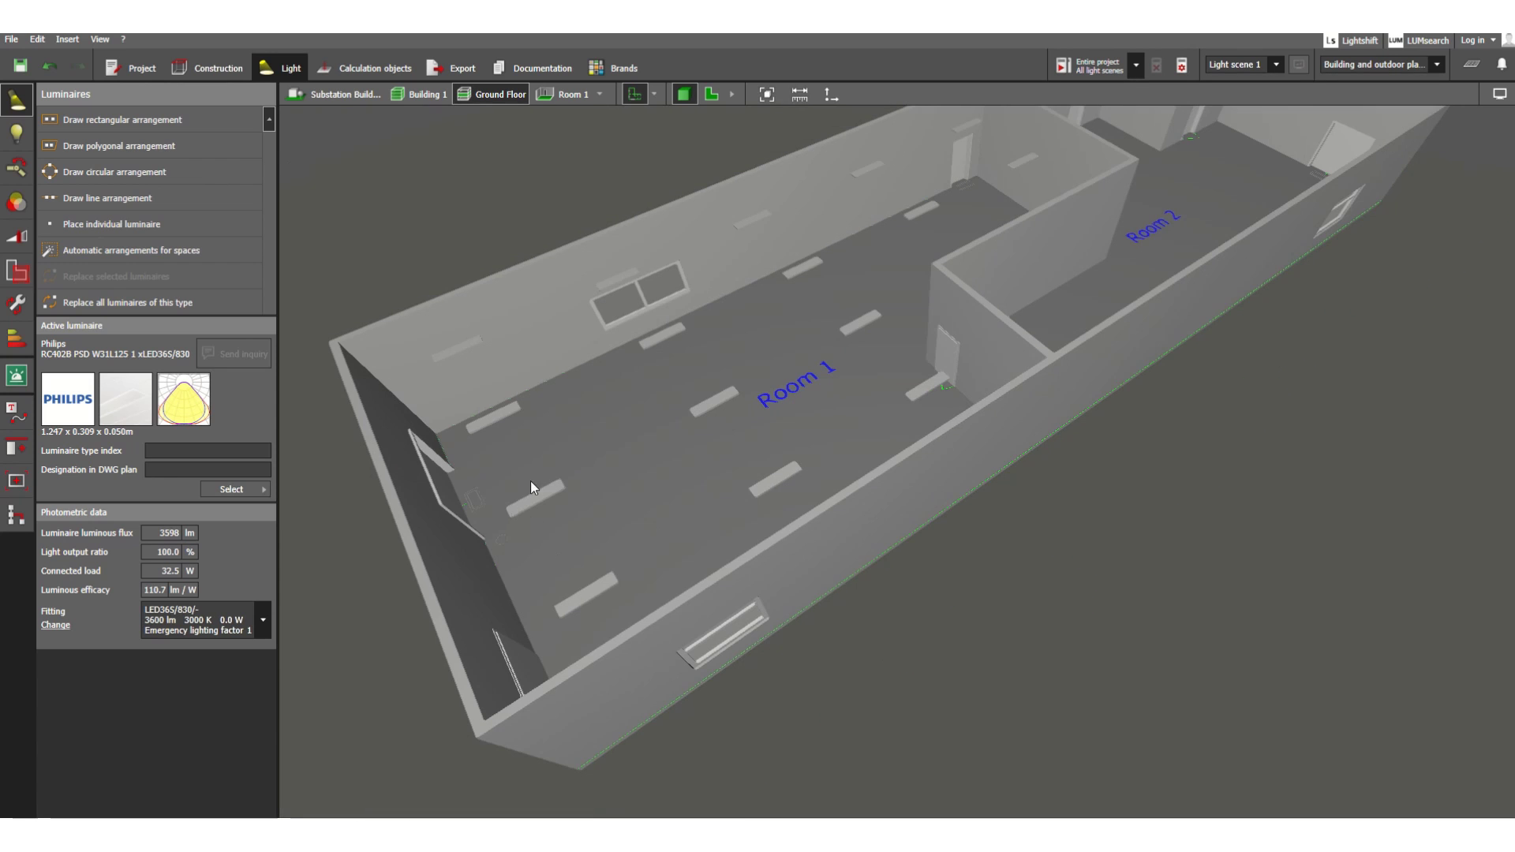
{"action": "left_click_drag", "start_coordinate": [508, 428], "coordinate": [583, 548]}
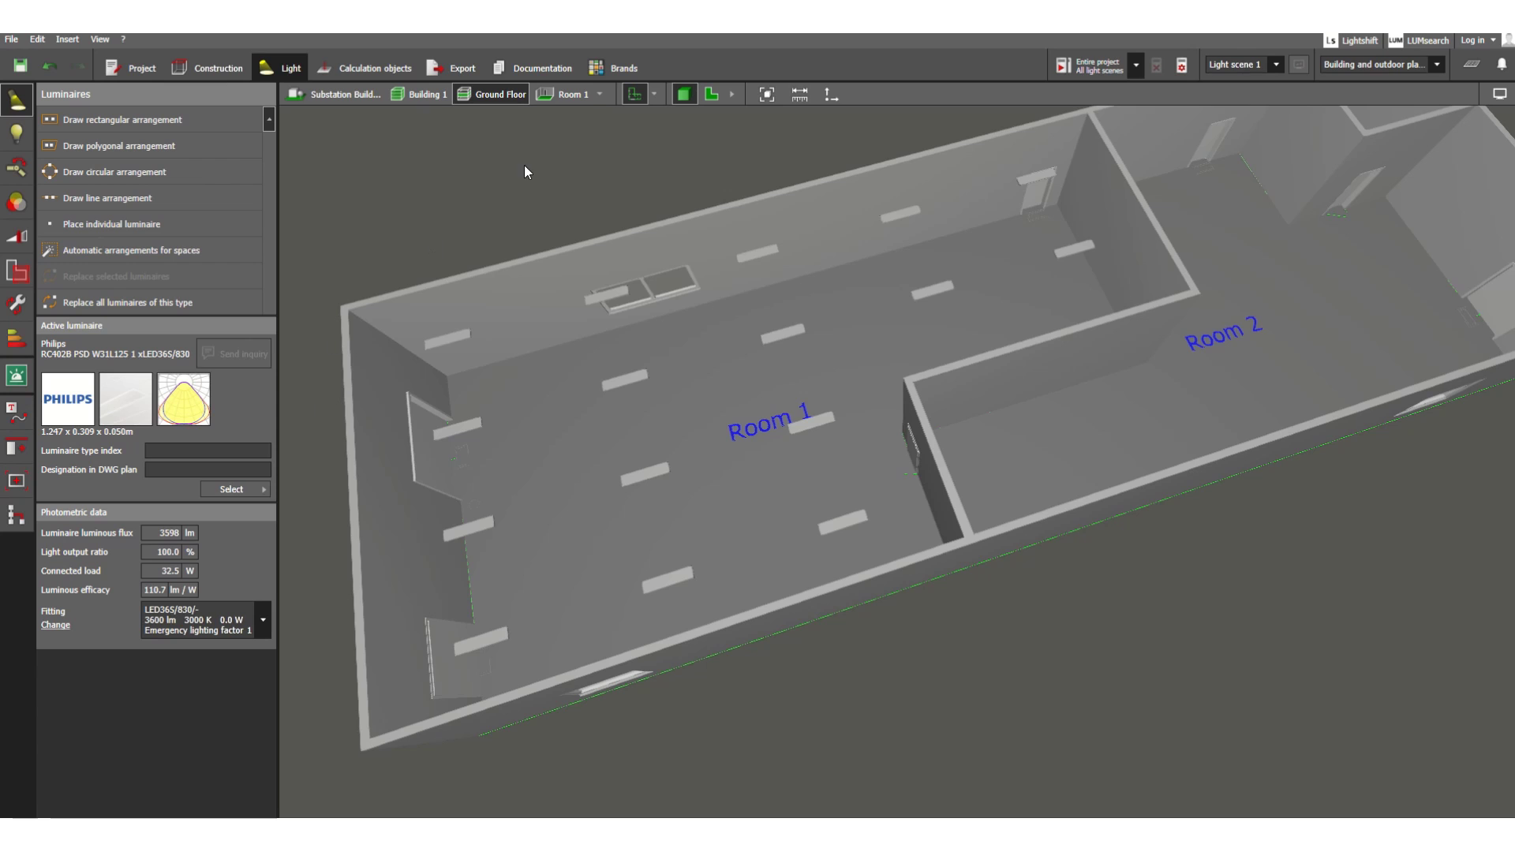
{"action": "left_click", "coordinate": [710, 94]}
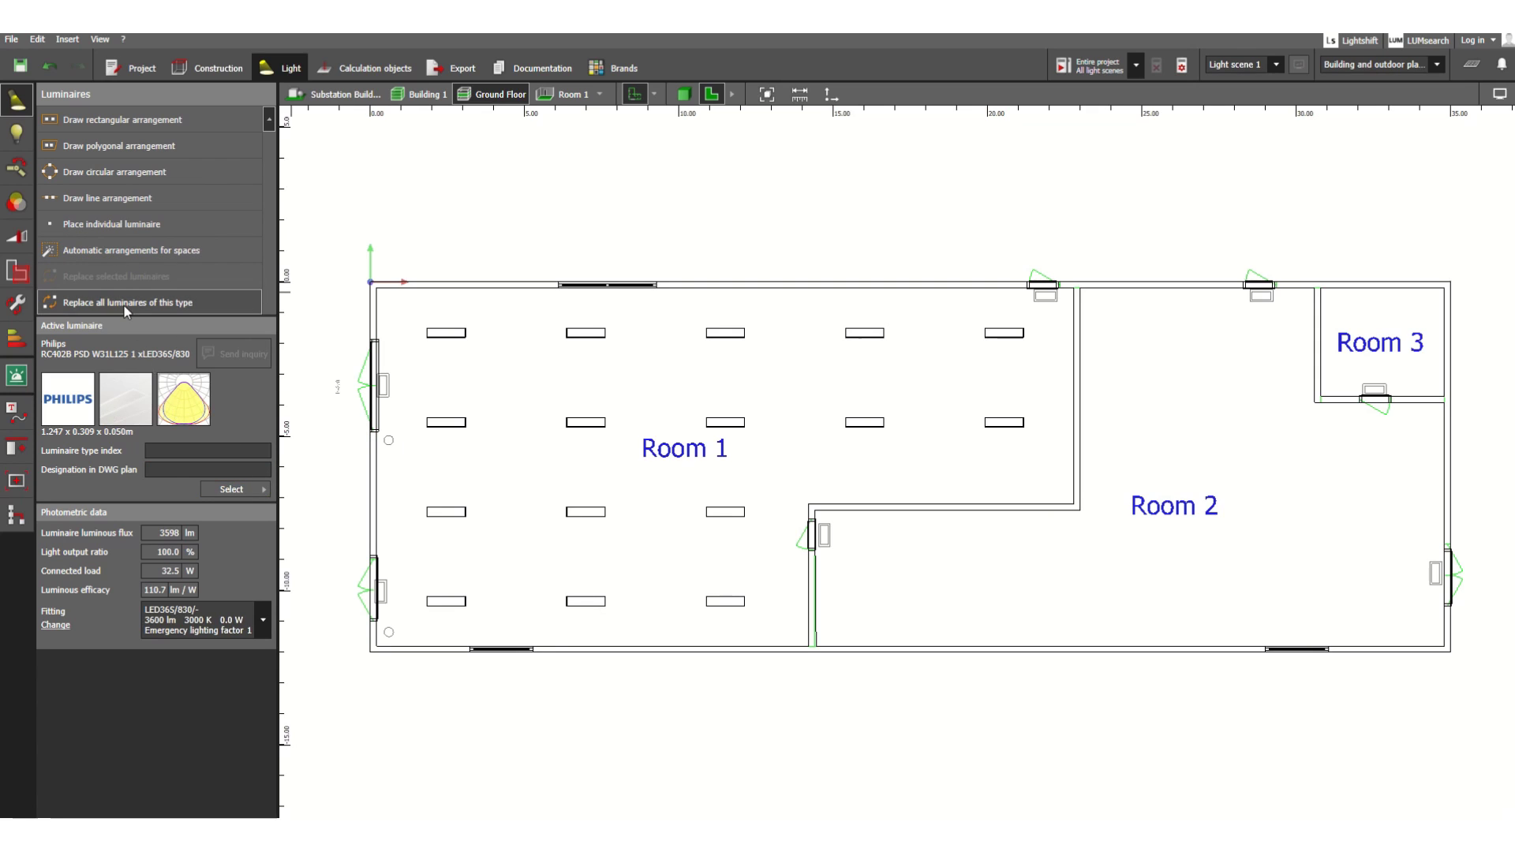
Fill Room 2 with an automatic arrangement of the active Philips RC402B luminaire and deselect it.
{"action": "left_click", "coordinate": [102, 250]}
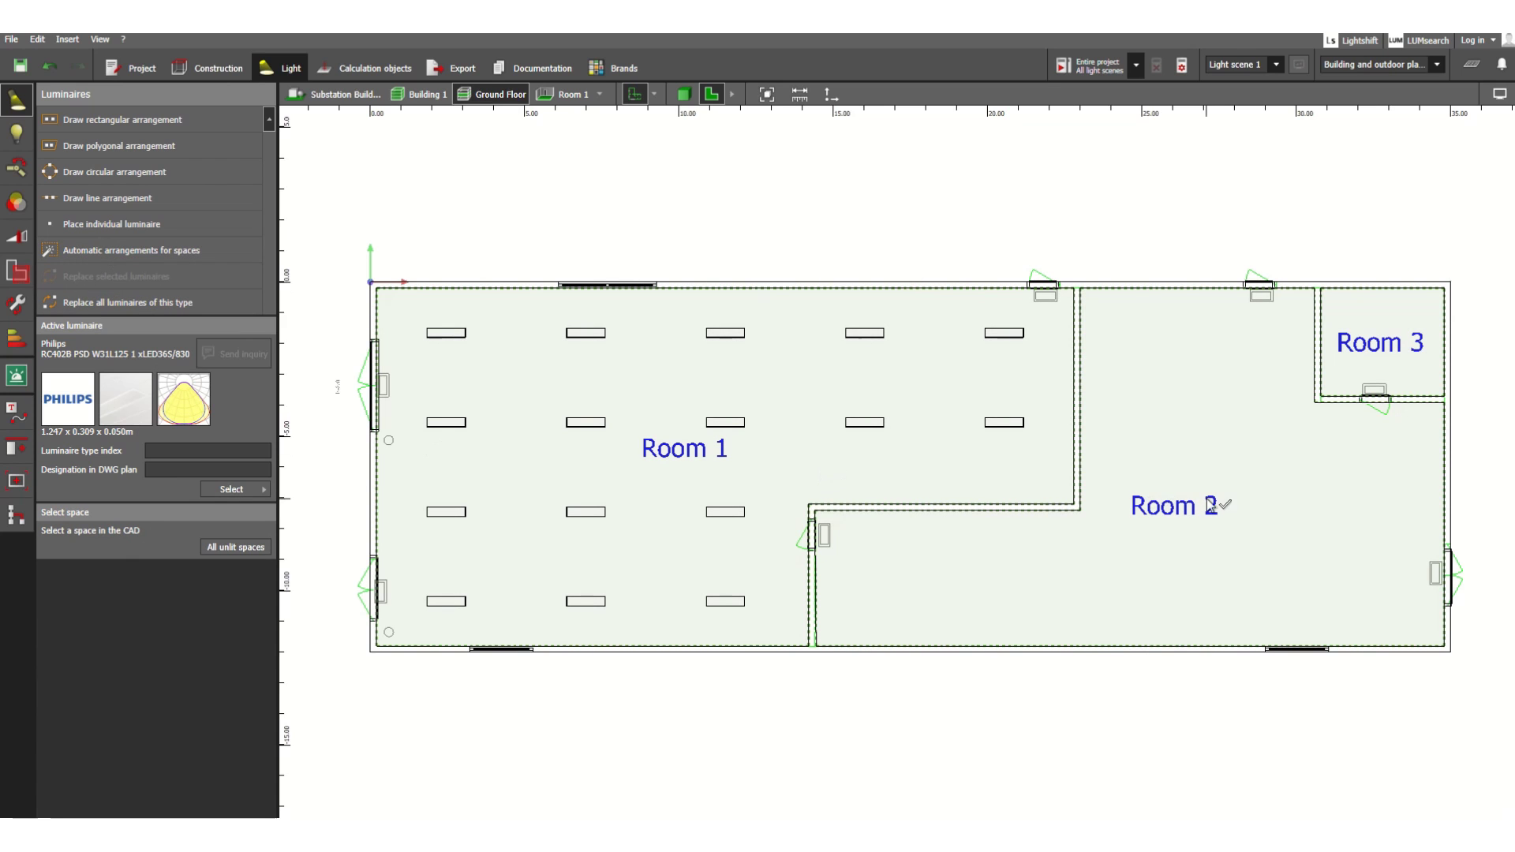
{"action": "left_click", "coordinate": [1286, 495]}
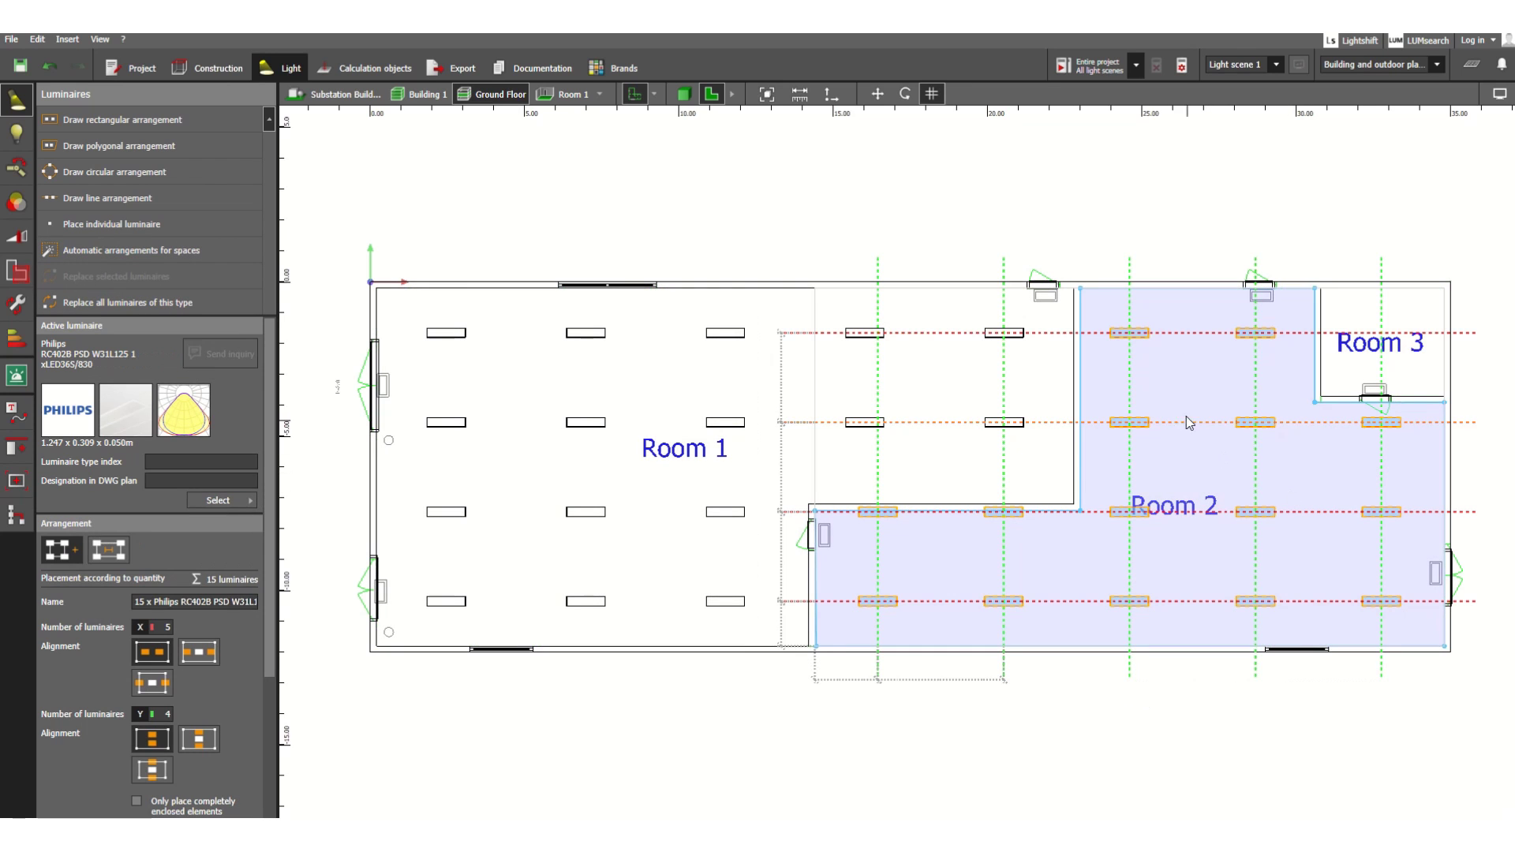
{"action": "left_click", "coordinate": [1185, 415]}
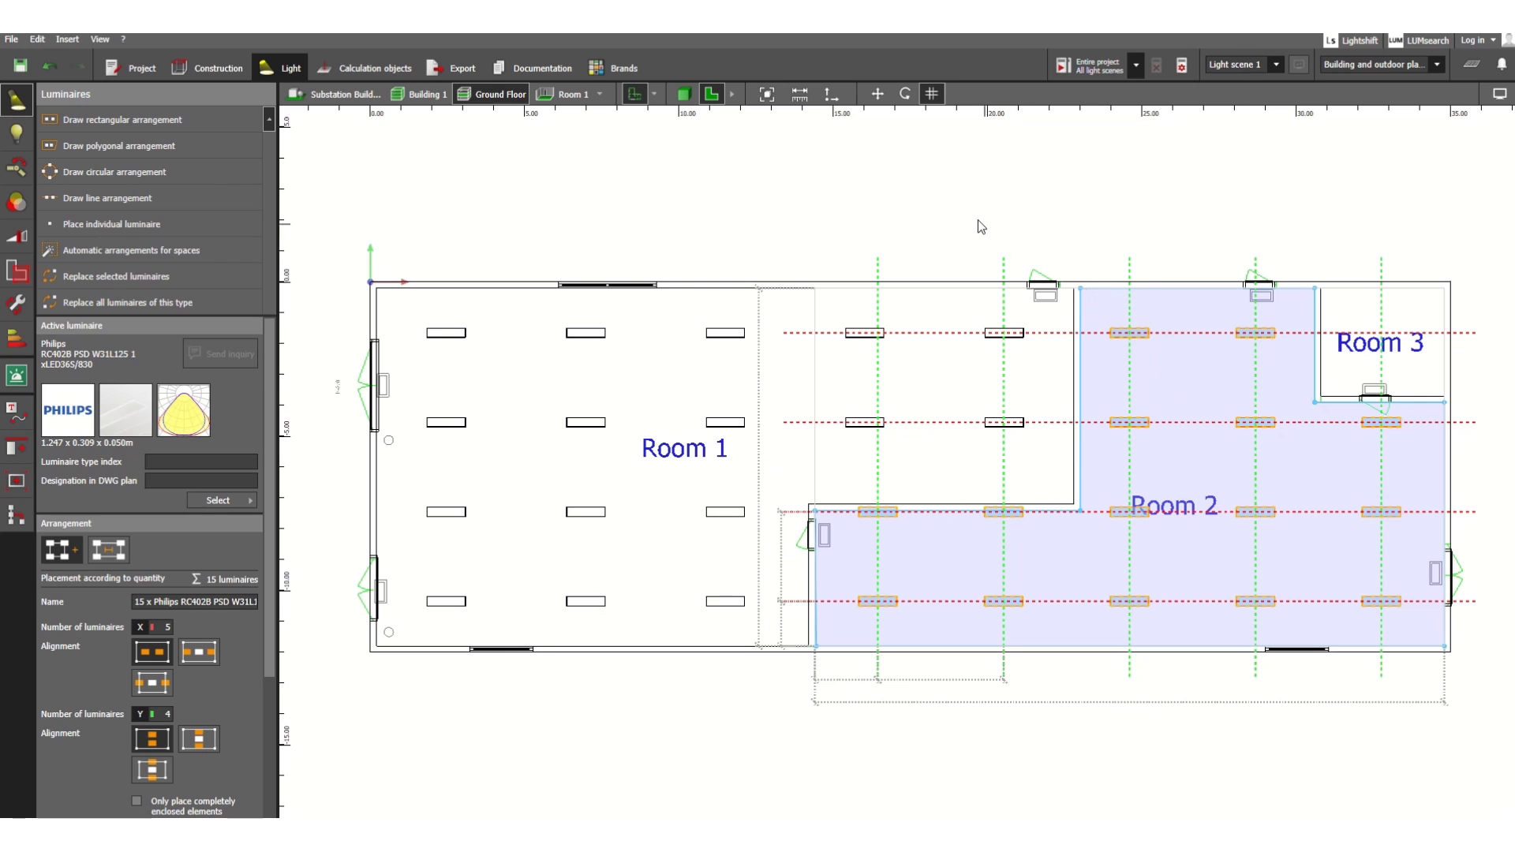
{"action": "key", "text": "Escape"}
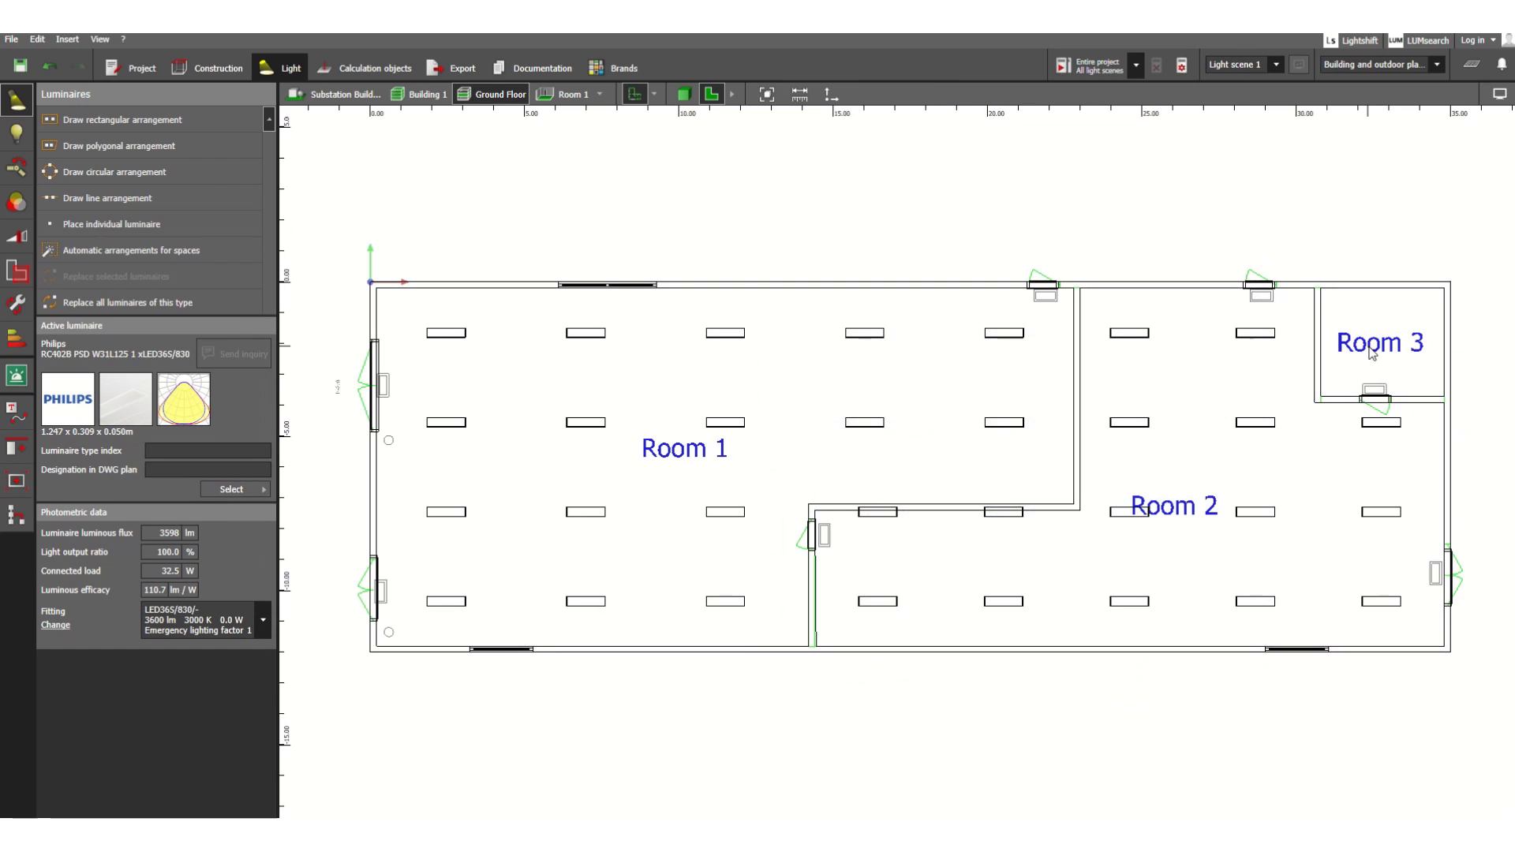
Make the Nimbus Group Q FOUR IN 40° DALI white 4000 K the active luminaire and fill Room 3 with an automatic arrangement.
{"action": "left_click", "coordinate": [236, 487]}
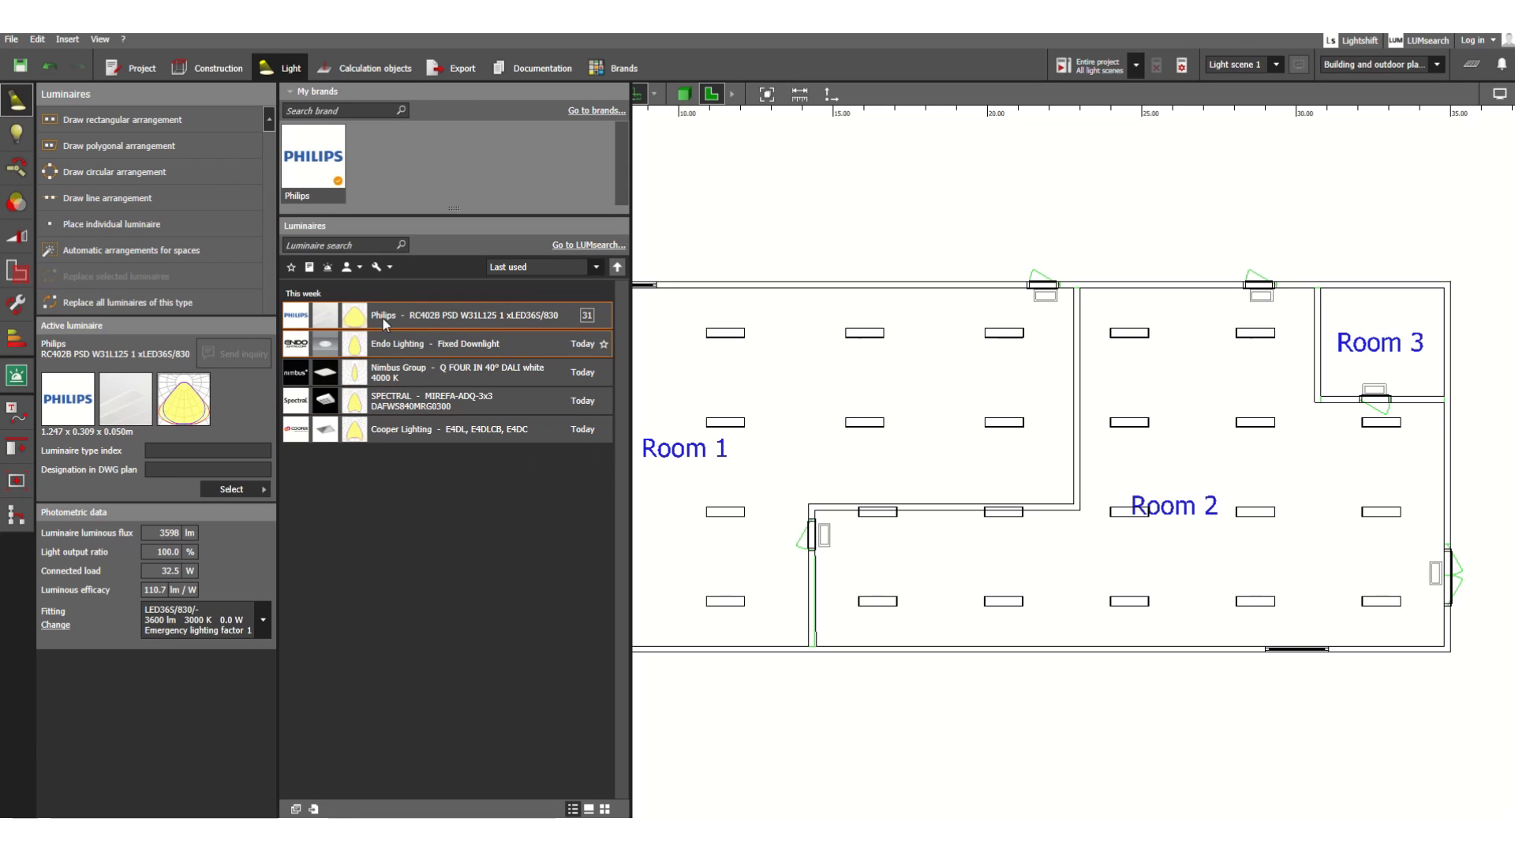
{"action": "left_click", "coordinate": [396, 377]}
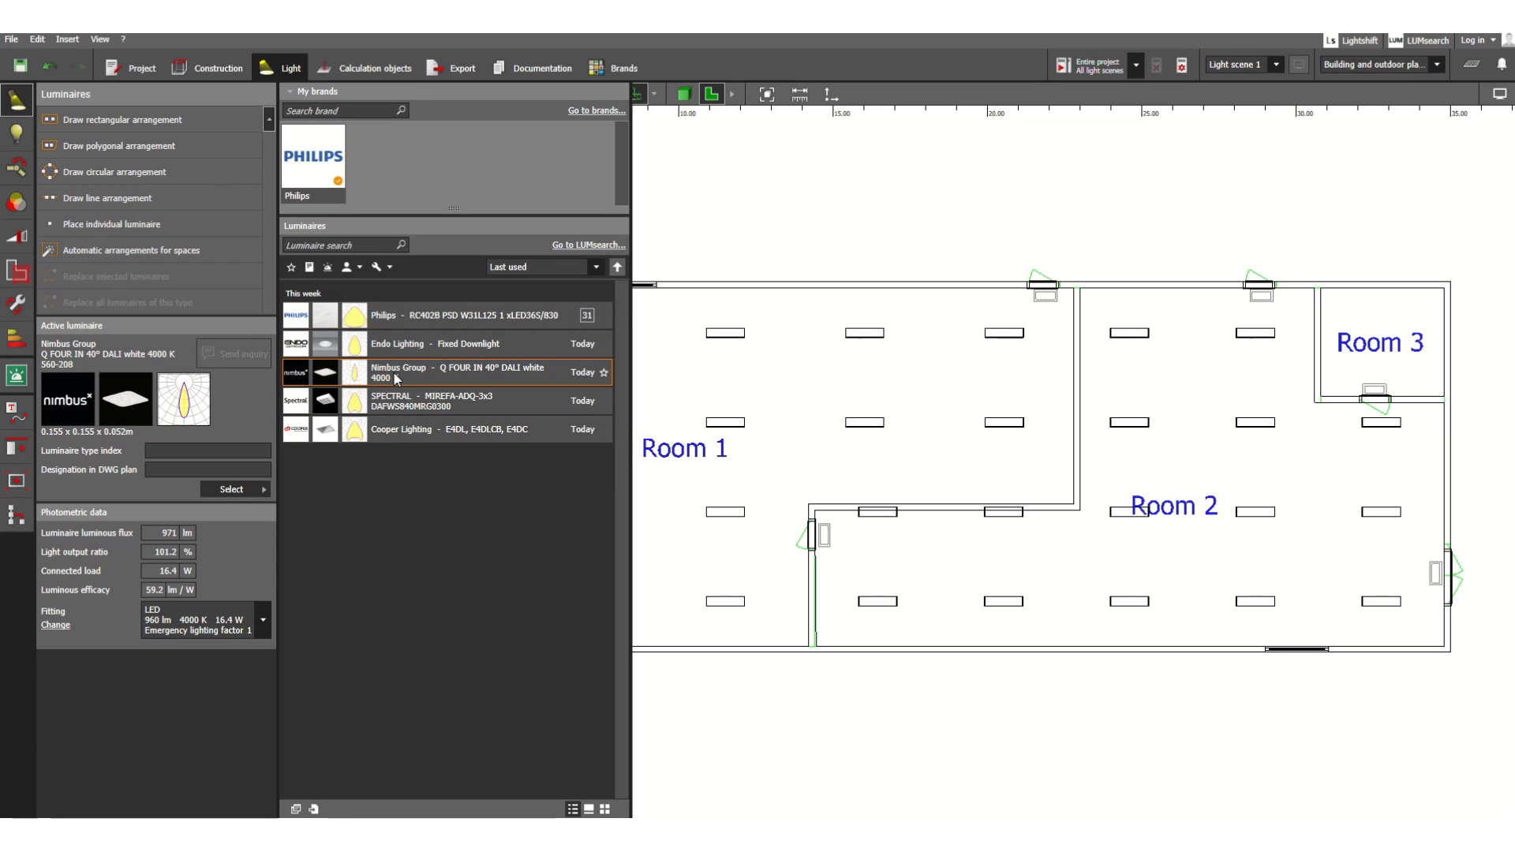
{"action": "left_click", "coordinate": [162, 406]}
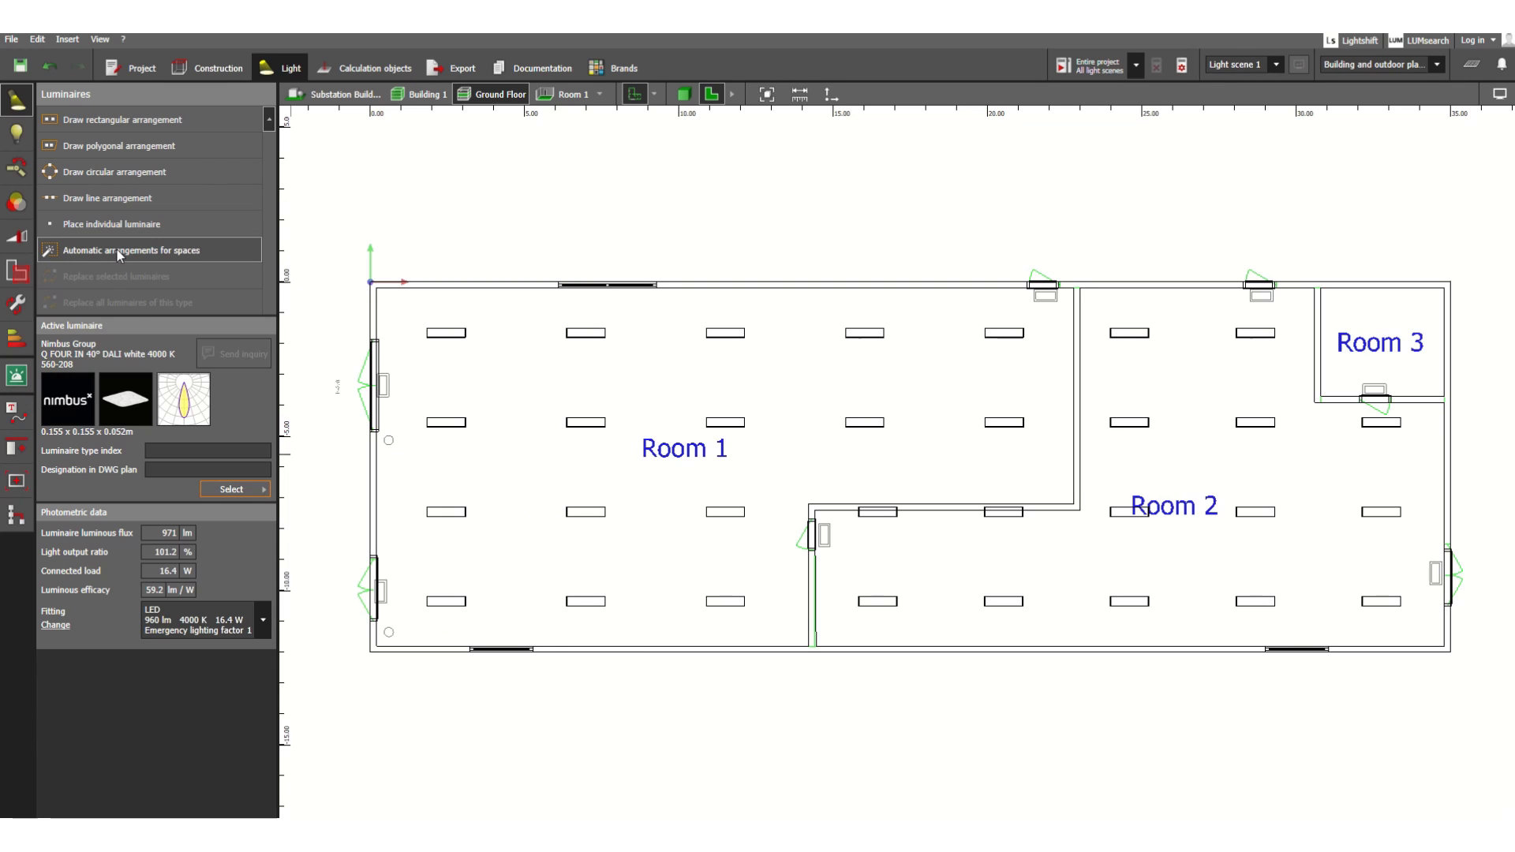
{"action": "left_click", "coordinate": [117, 249]}
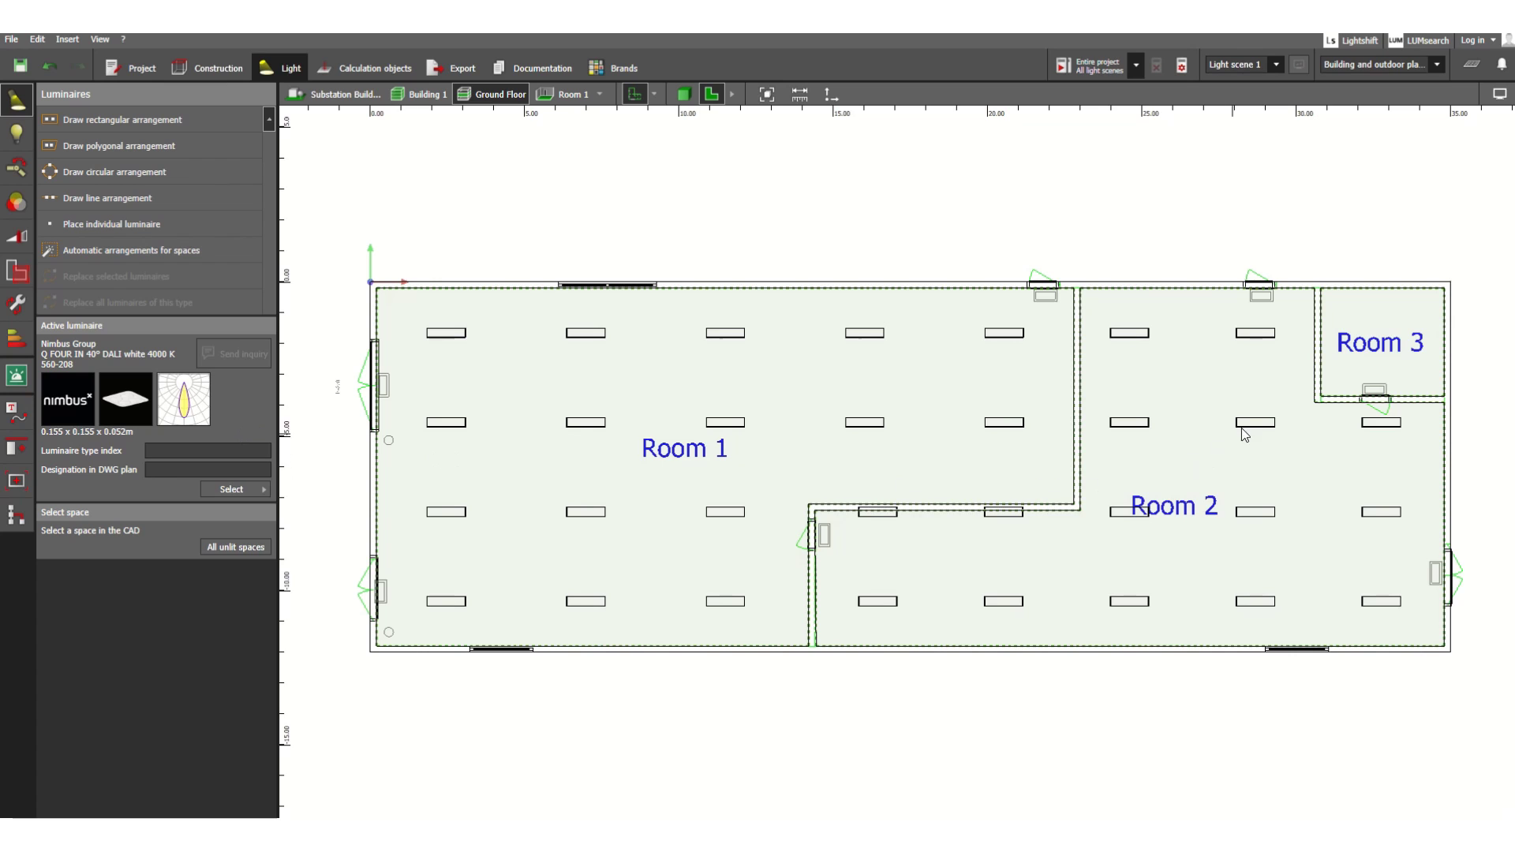
{"action": "left_click", "coordinate": [1388, 335]}
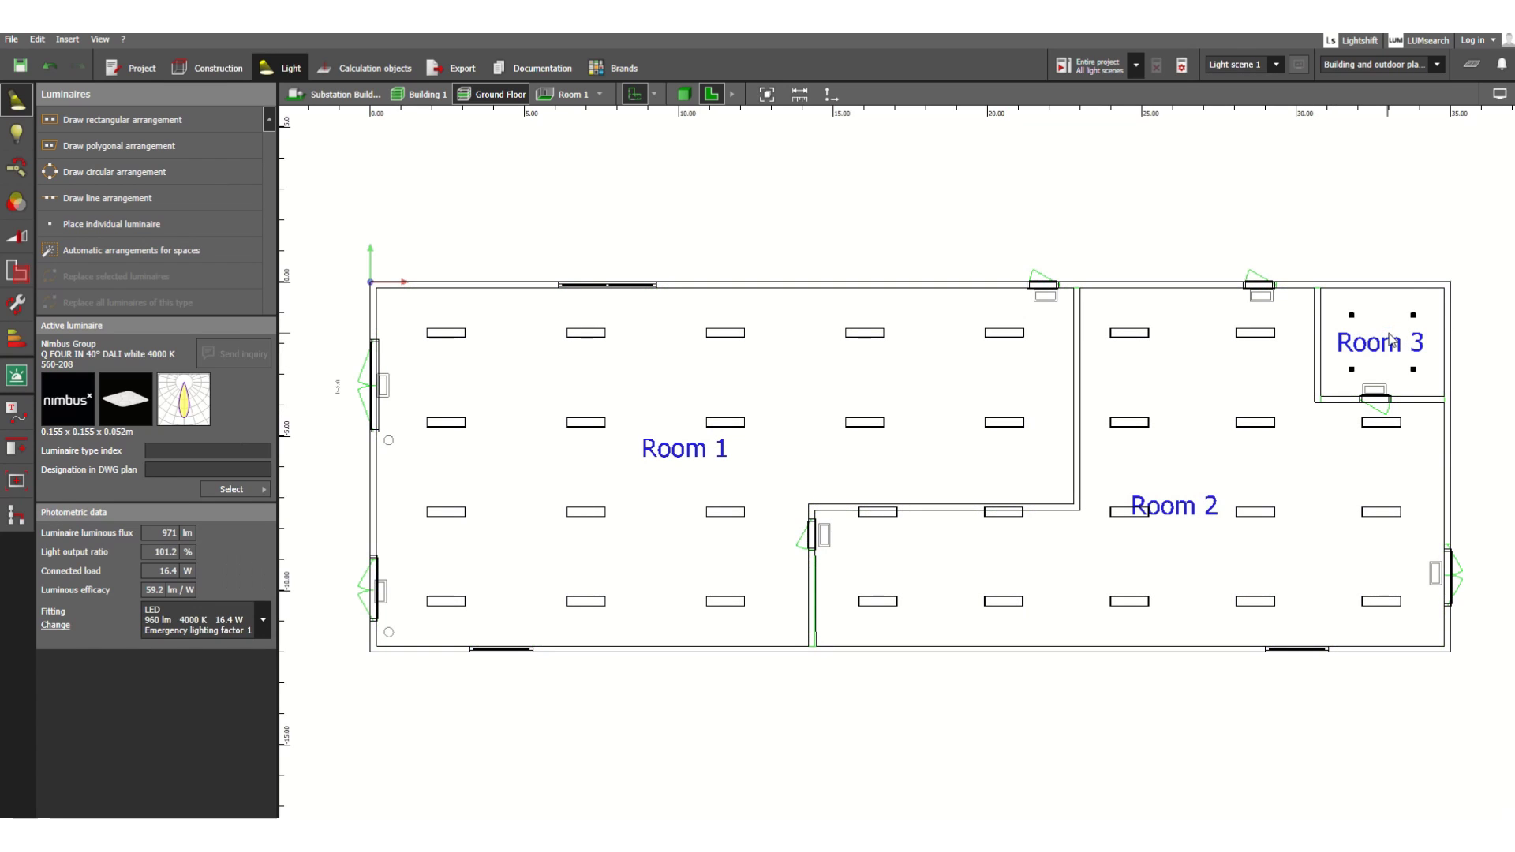
{"action": "left_click", "coordinate": [1187, 356]}
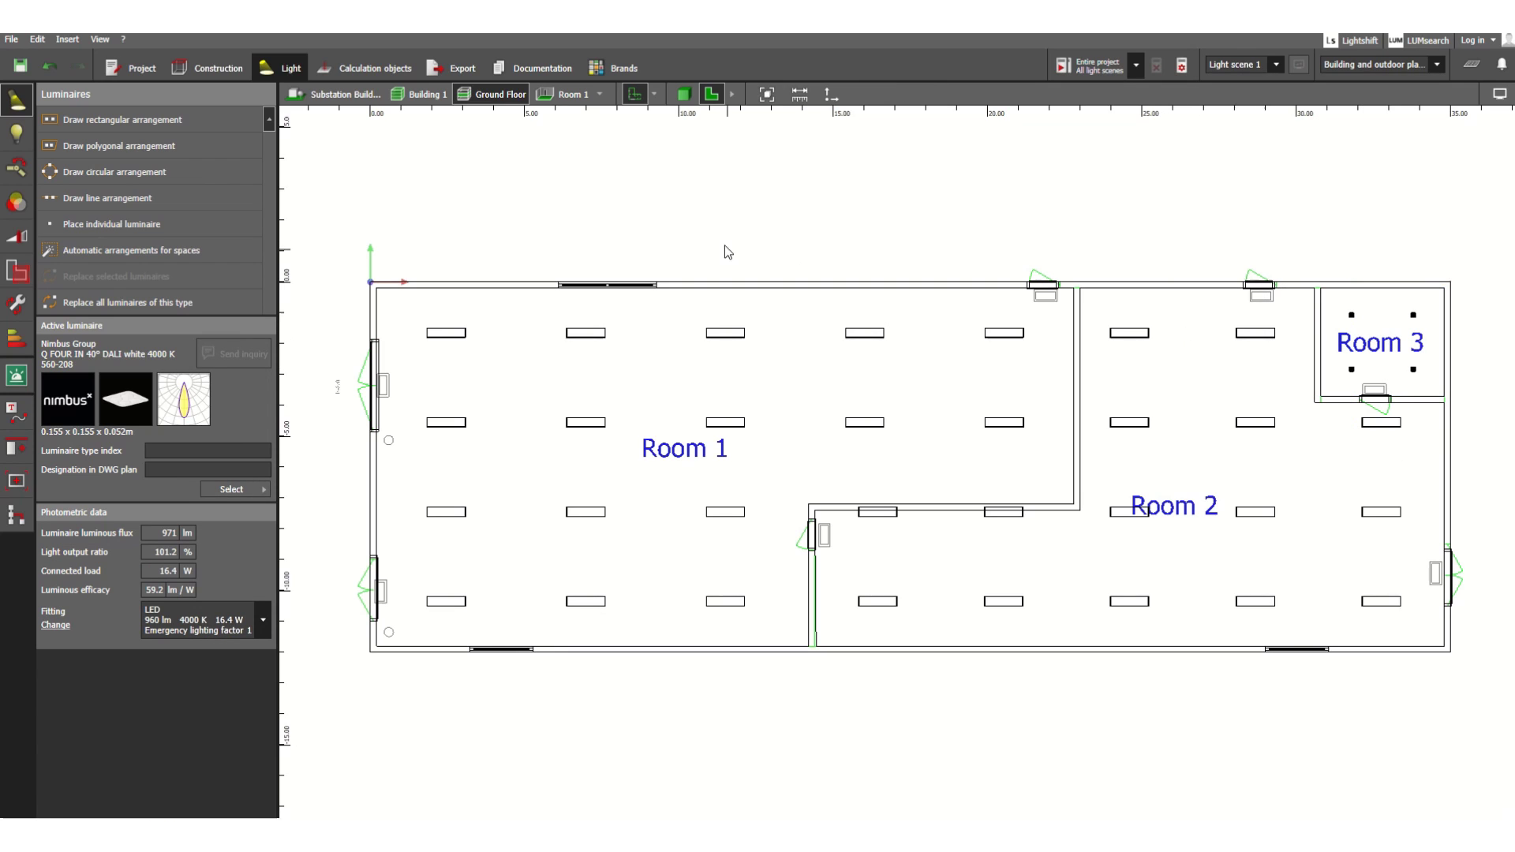
Examine the luminaire arrangements of all three ground floor rooms in the 3D view from different angles.
{"action": "left_click", "coordinate": [685, 96]}
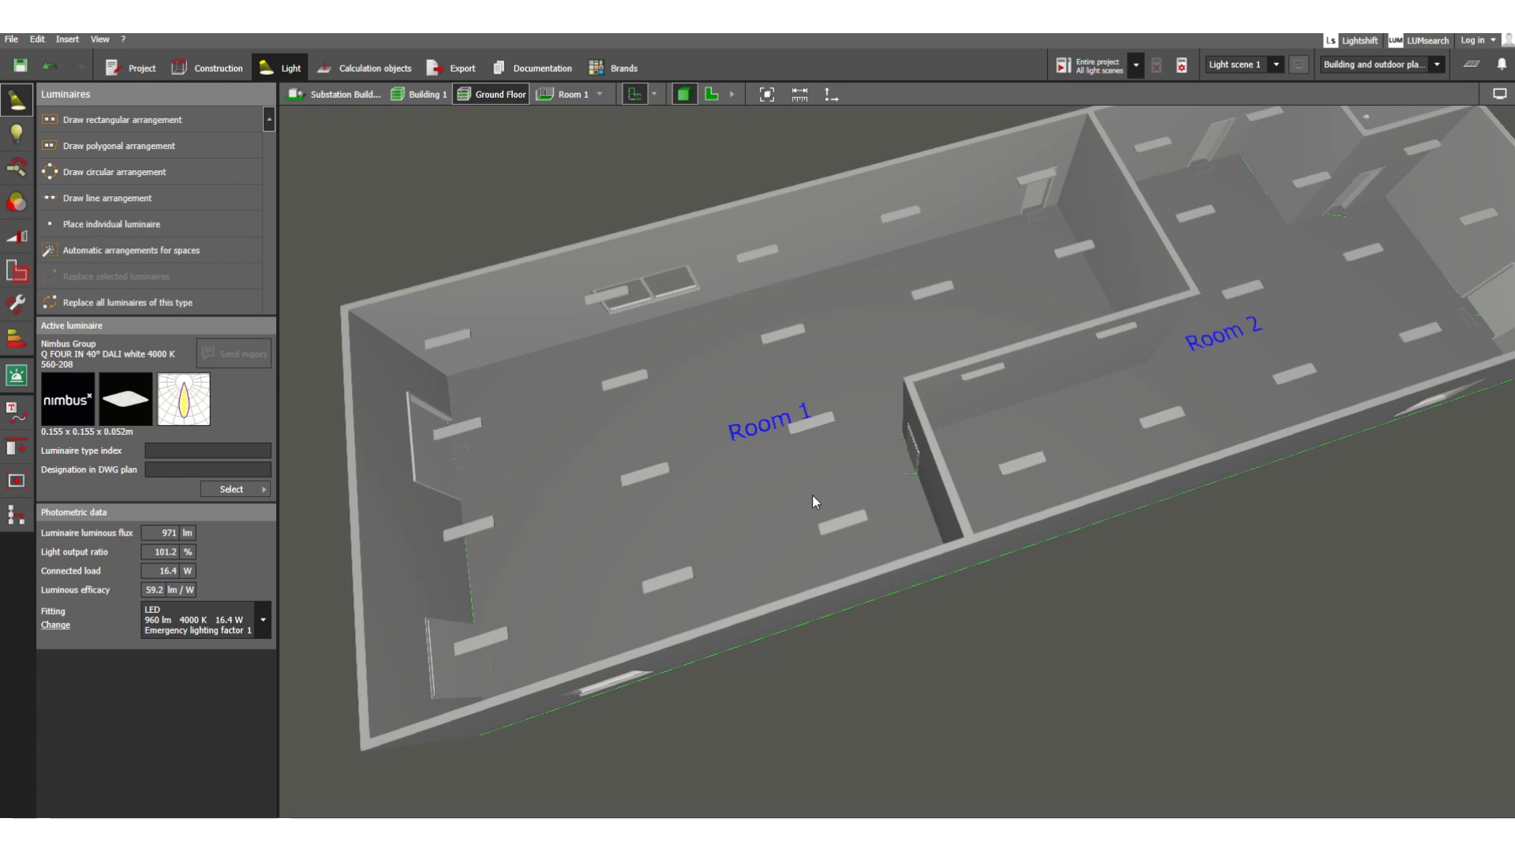
{"action": "right_click_drag", "start_coordinate": [666, 538], "coordinate": [1032, 532]}
{"action": "scroll", "coordinate": [1262, 394], "scroll_direction": "up", "scroll_amount": 8}
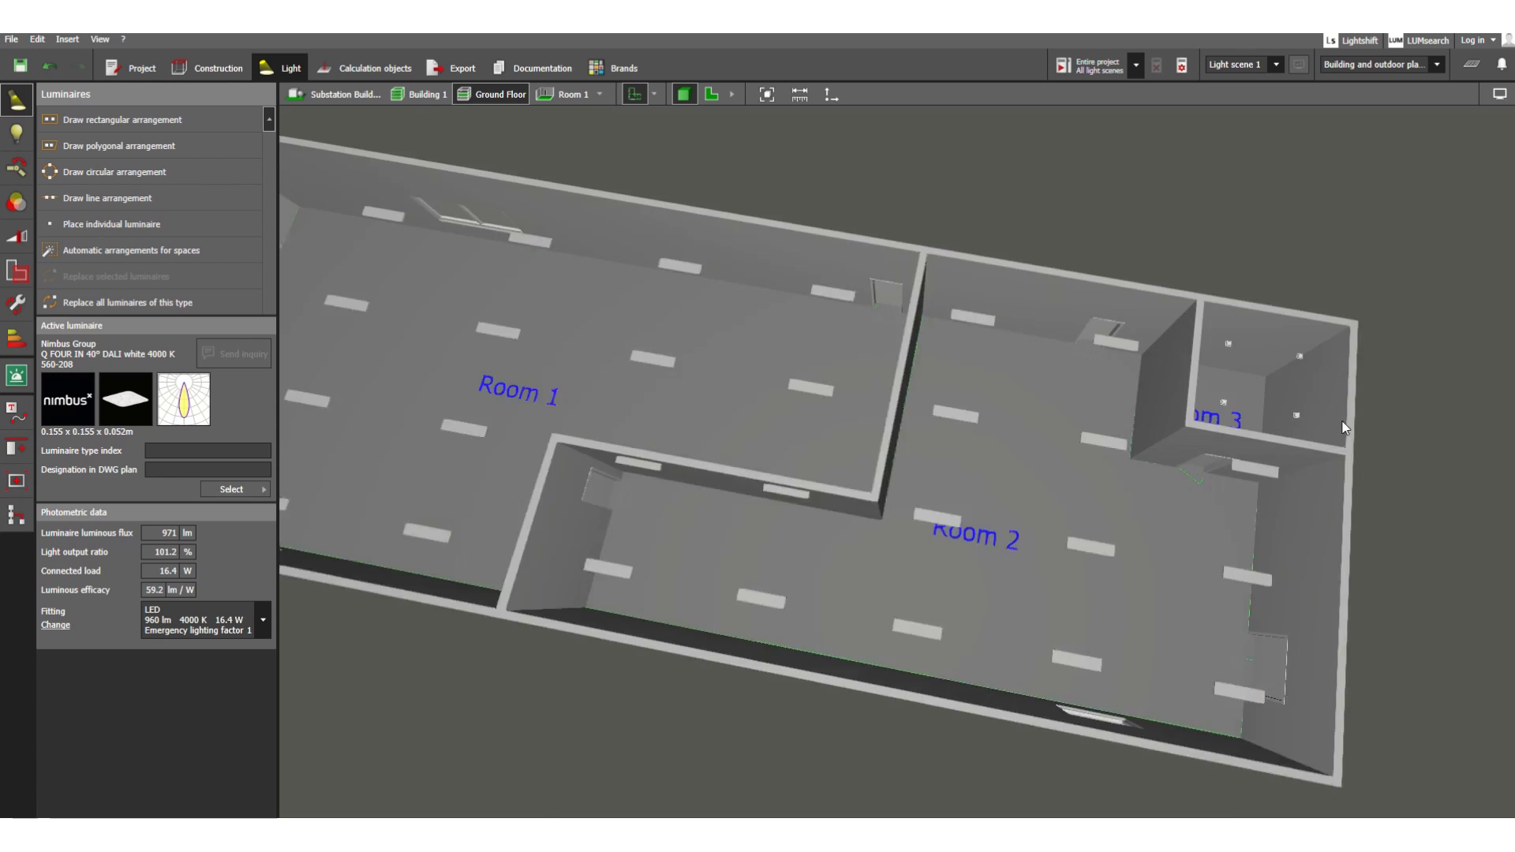
{"action": "right_click_drag", "start_coordinate": [1163, 409], "coordinate": [1210, 322]}
{"action": "scroll", "coordinate": [1210, 322], "scroll_direction": "down", "scroll_amount": 10}
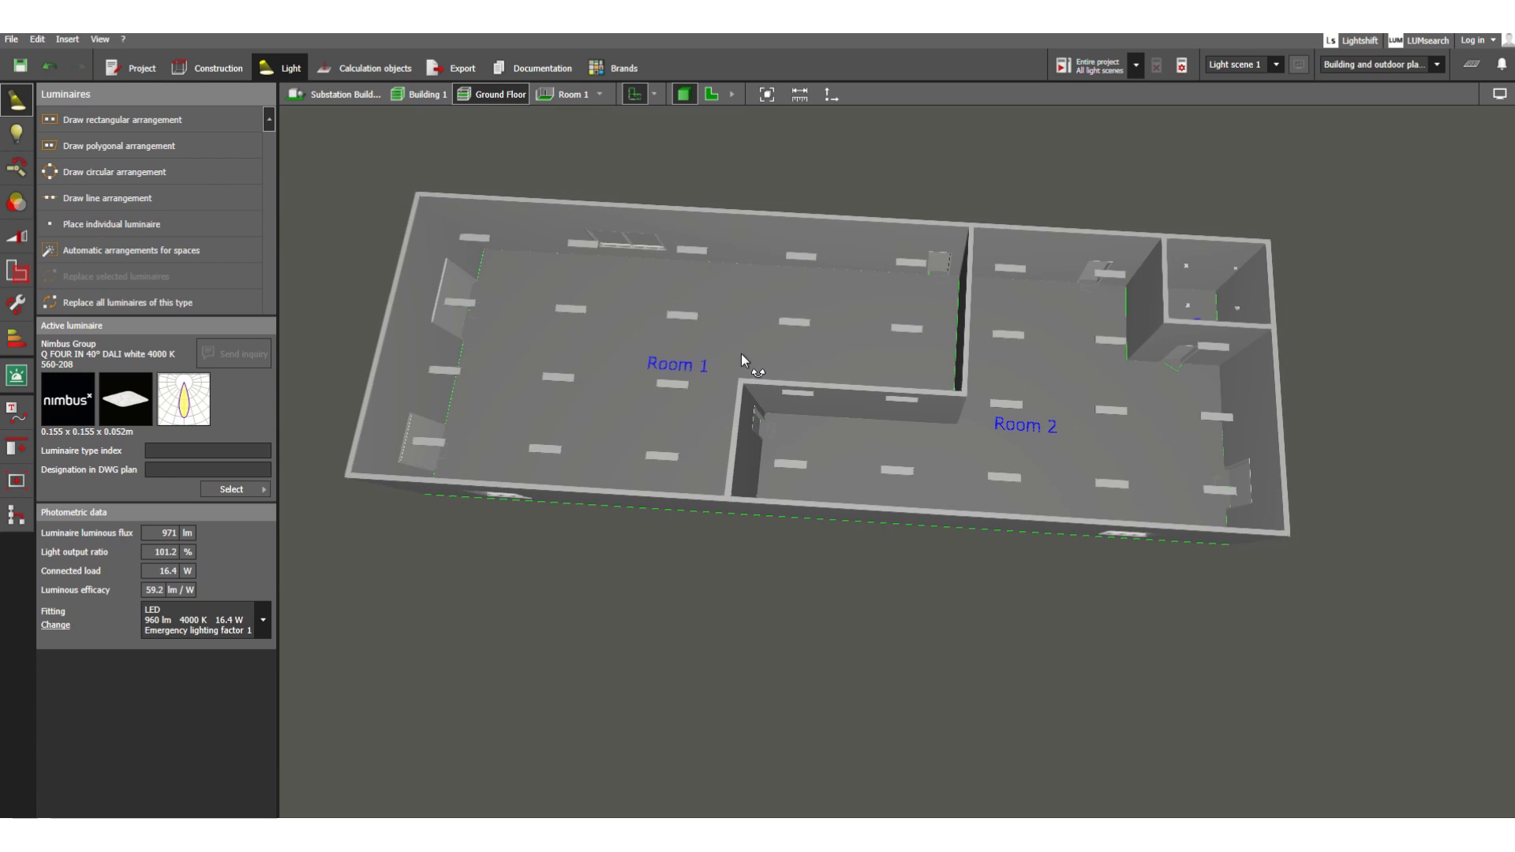
{"action": "right_click_drag", "start_coordinate": [741, 355], "coordinate": [1076, 477]}
{"action": "scroll", "coordinate": [742, 313], "scroll_direction": "up", "scroll_amount": 2}
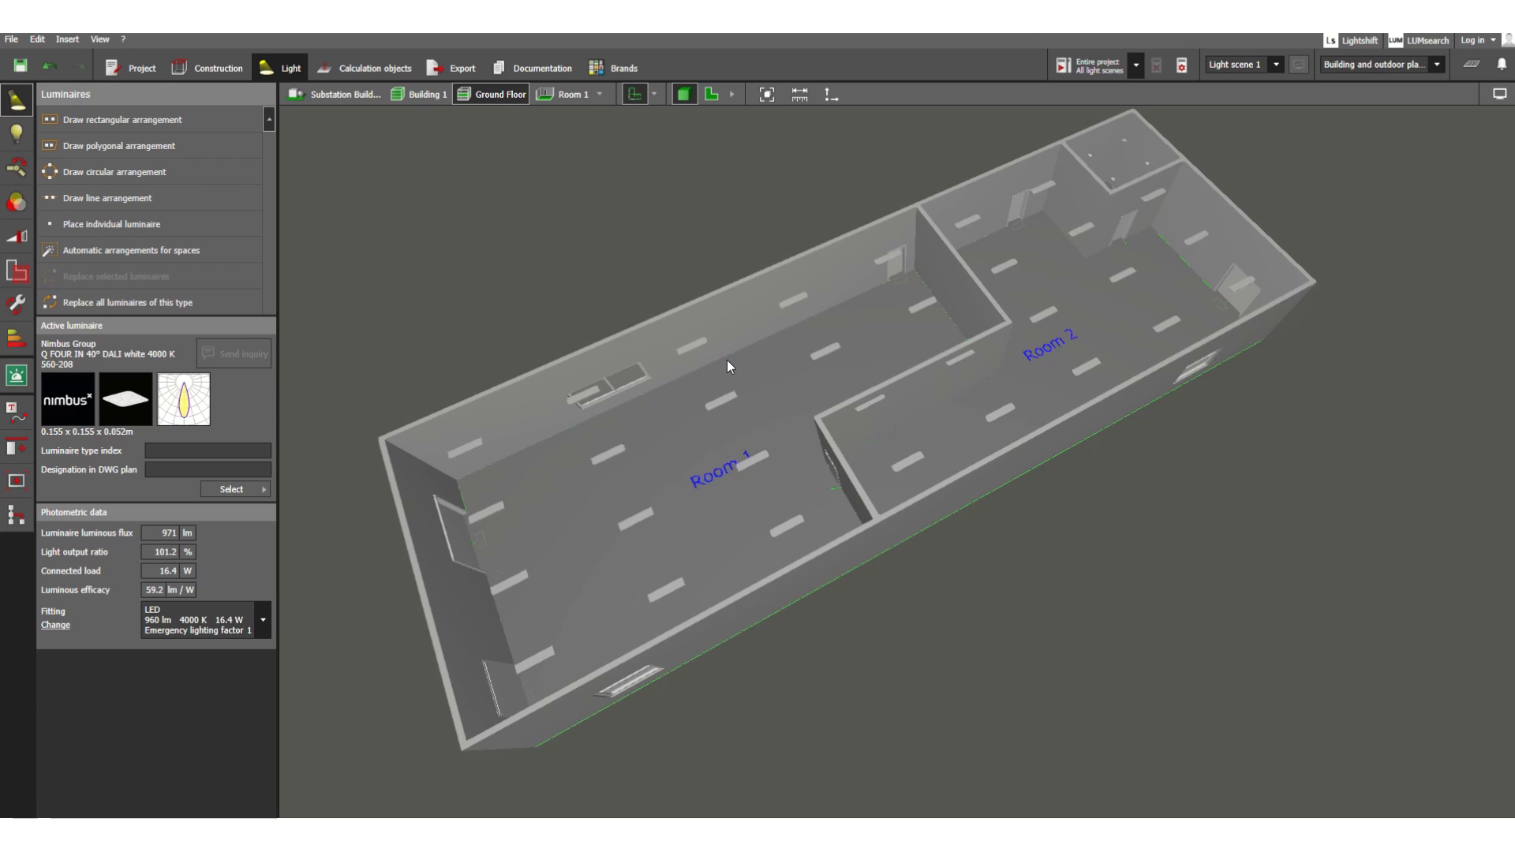
{"action": "right_click_drag", "start_coordinate": [850, 409], "coordinate": [816, 402]}
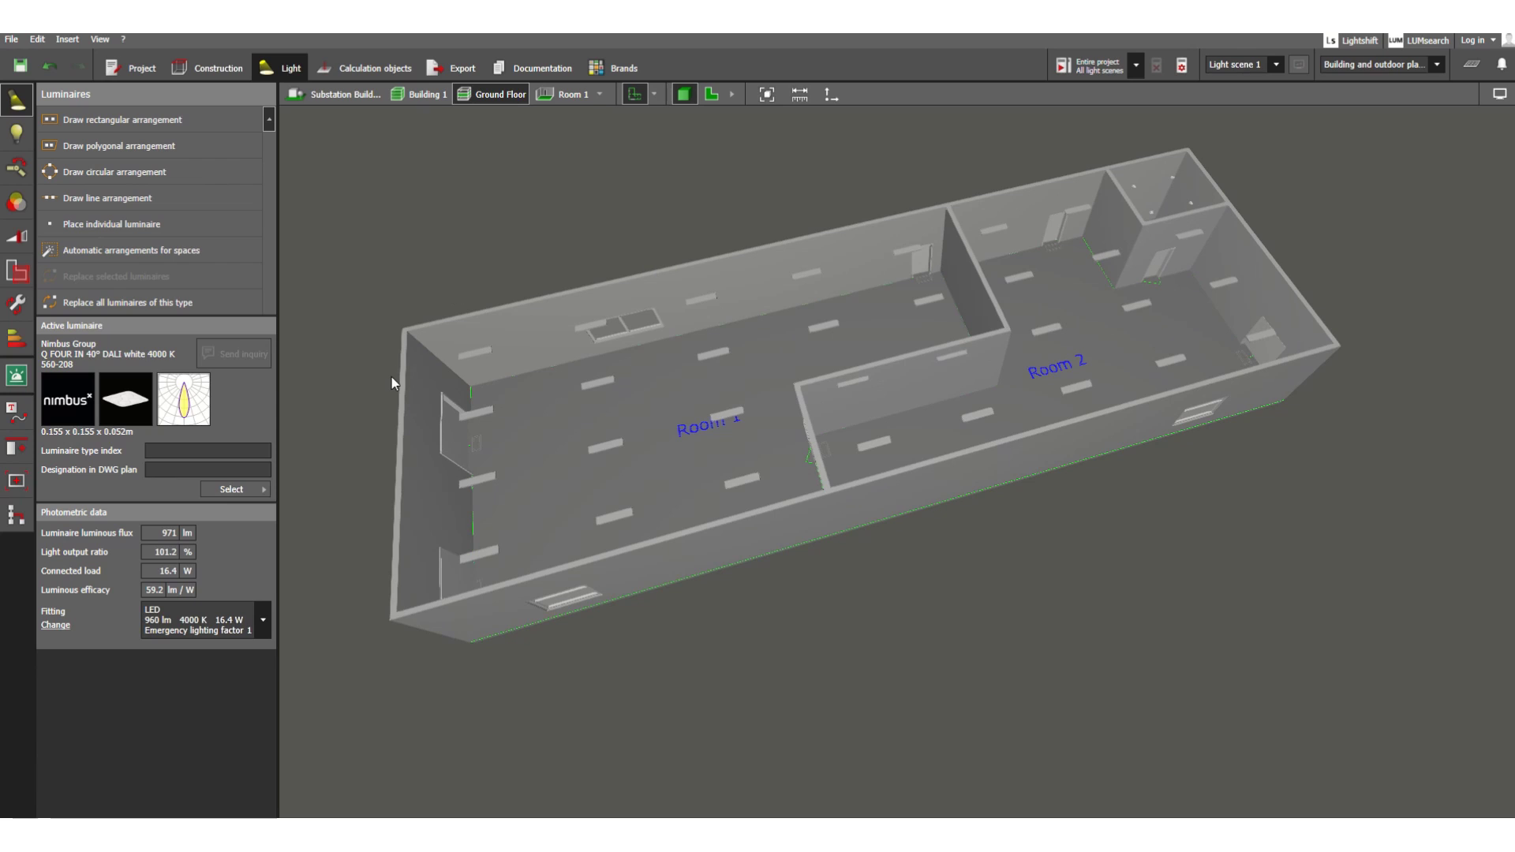